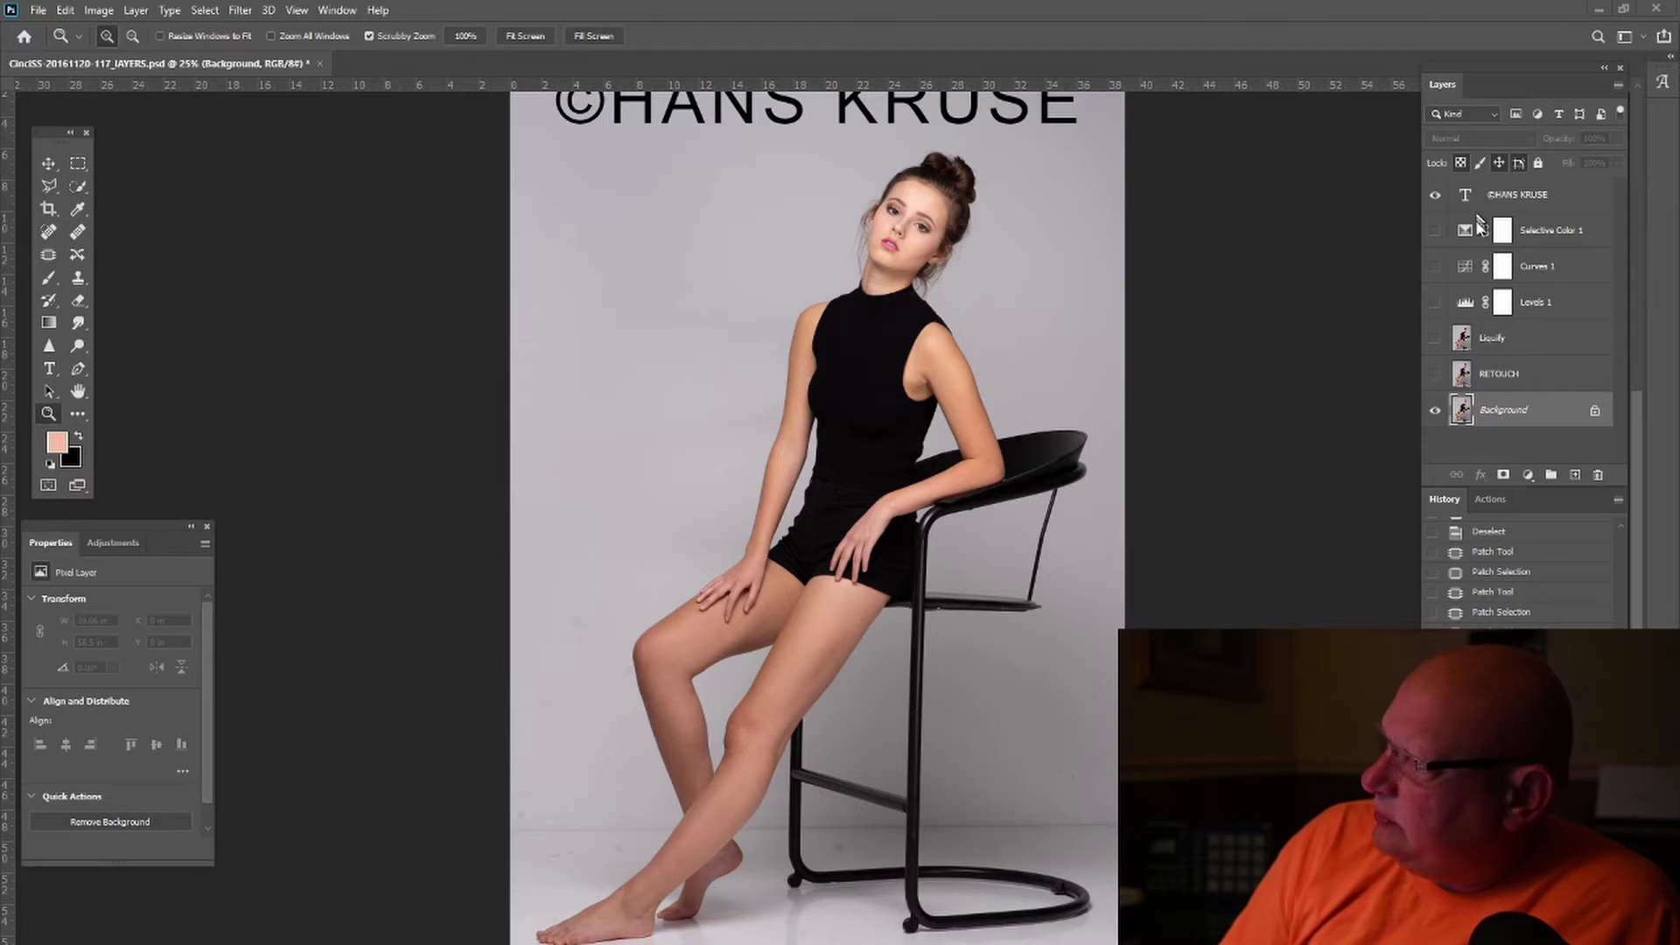
Step: Preview the Levels 1, Curves 1 and Selective Color 1 adjustment layers by showing them and hiding them again
left_click(1437, 302)
left_click(1436, 269)
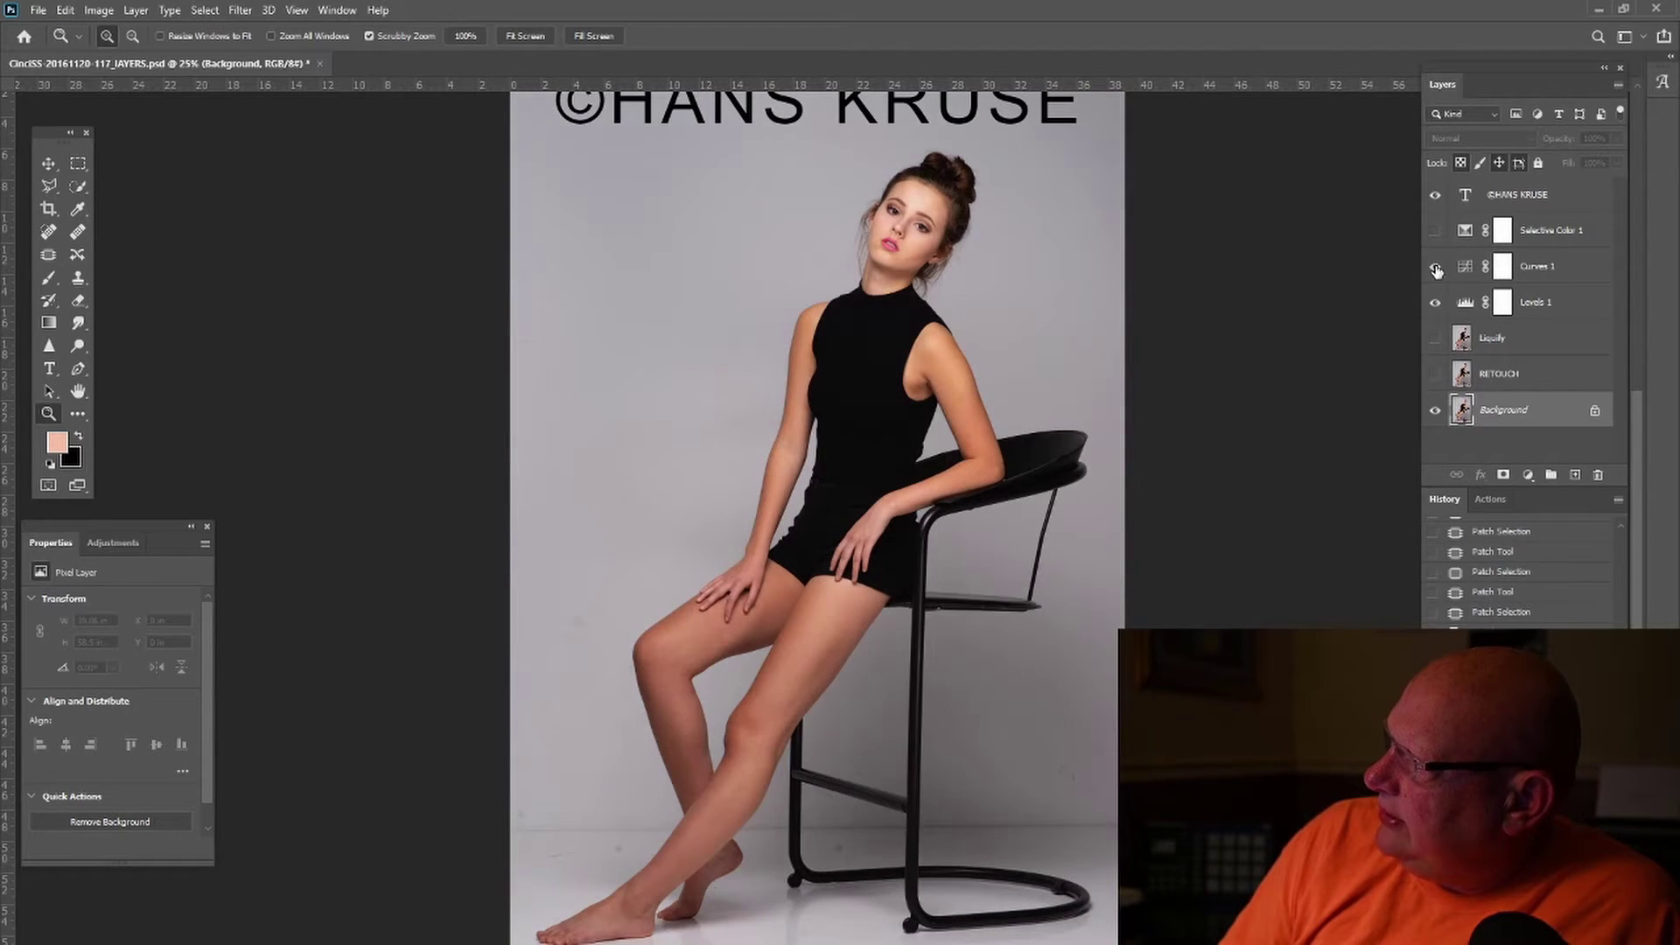
key("ctrl+d")
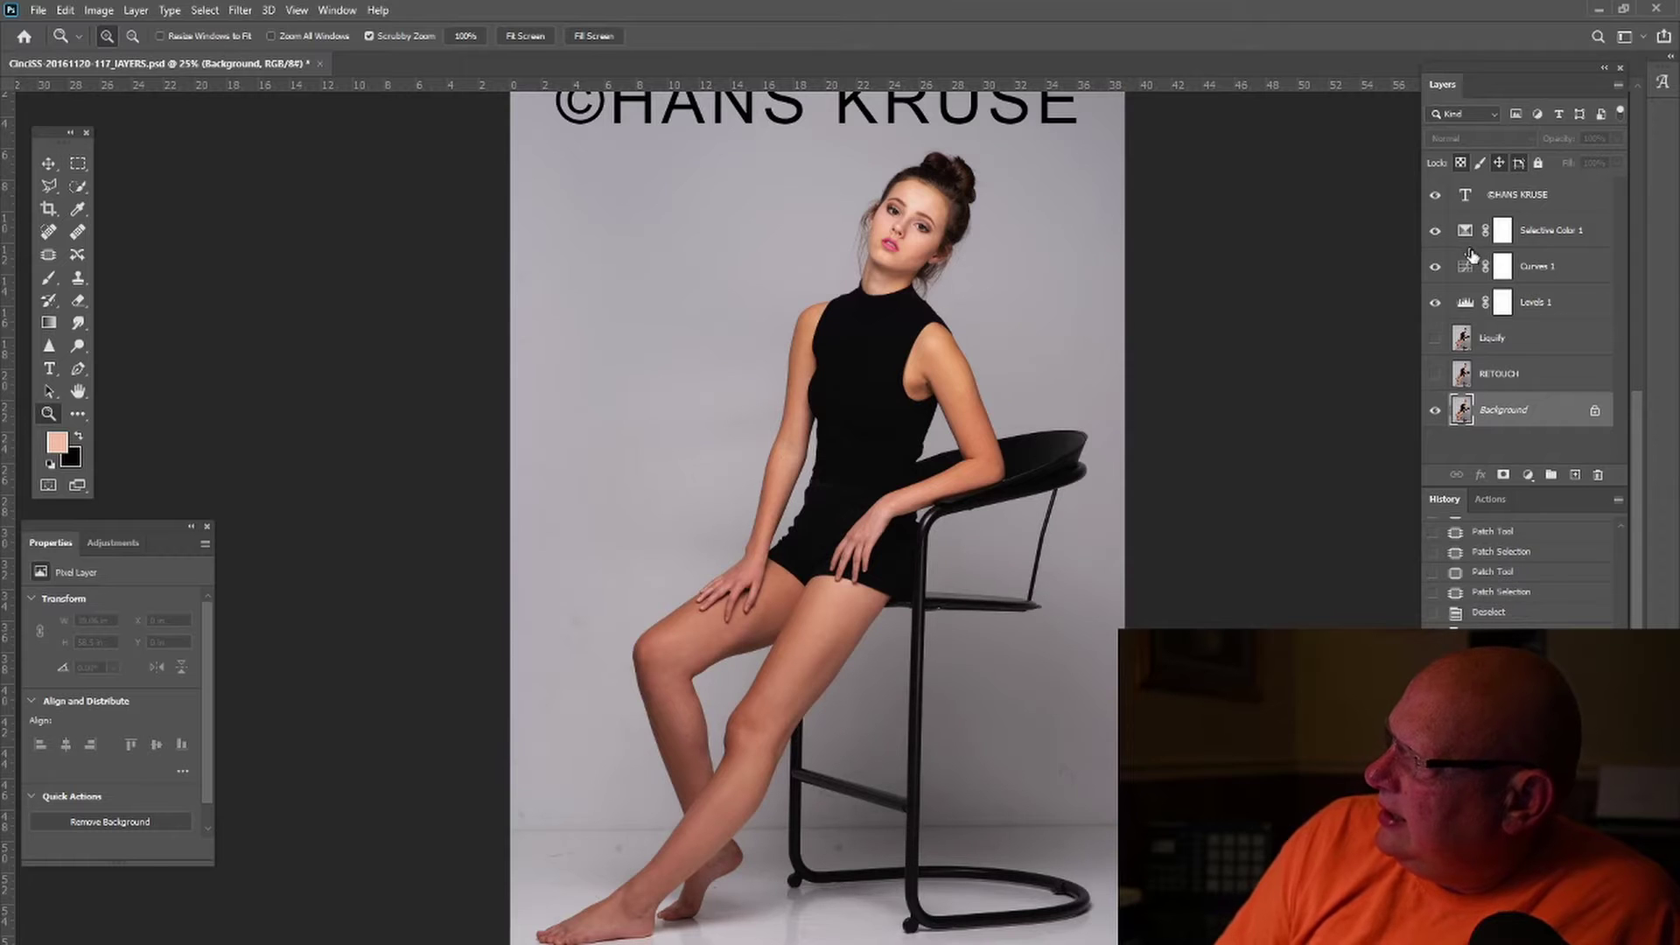
left_click(1437, 299)
left_click(1435, 230)
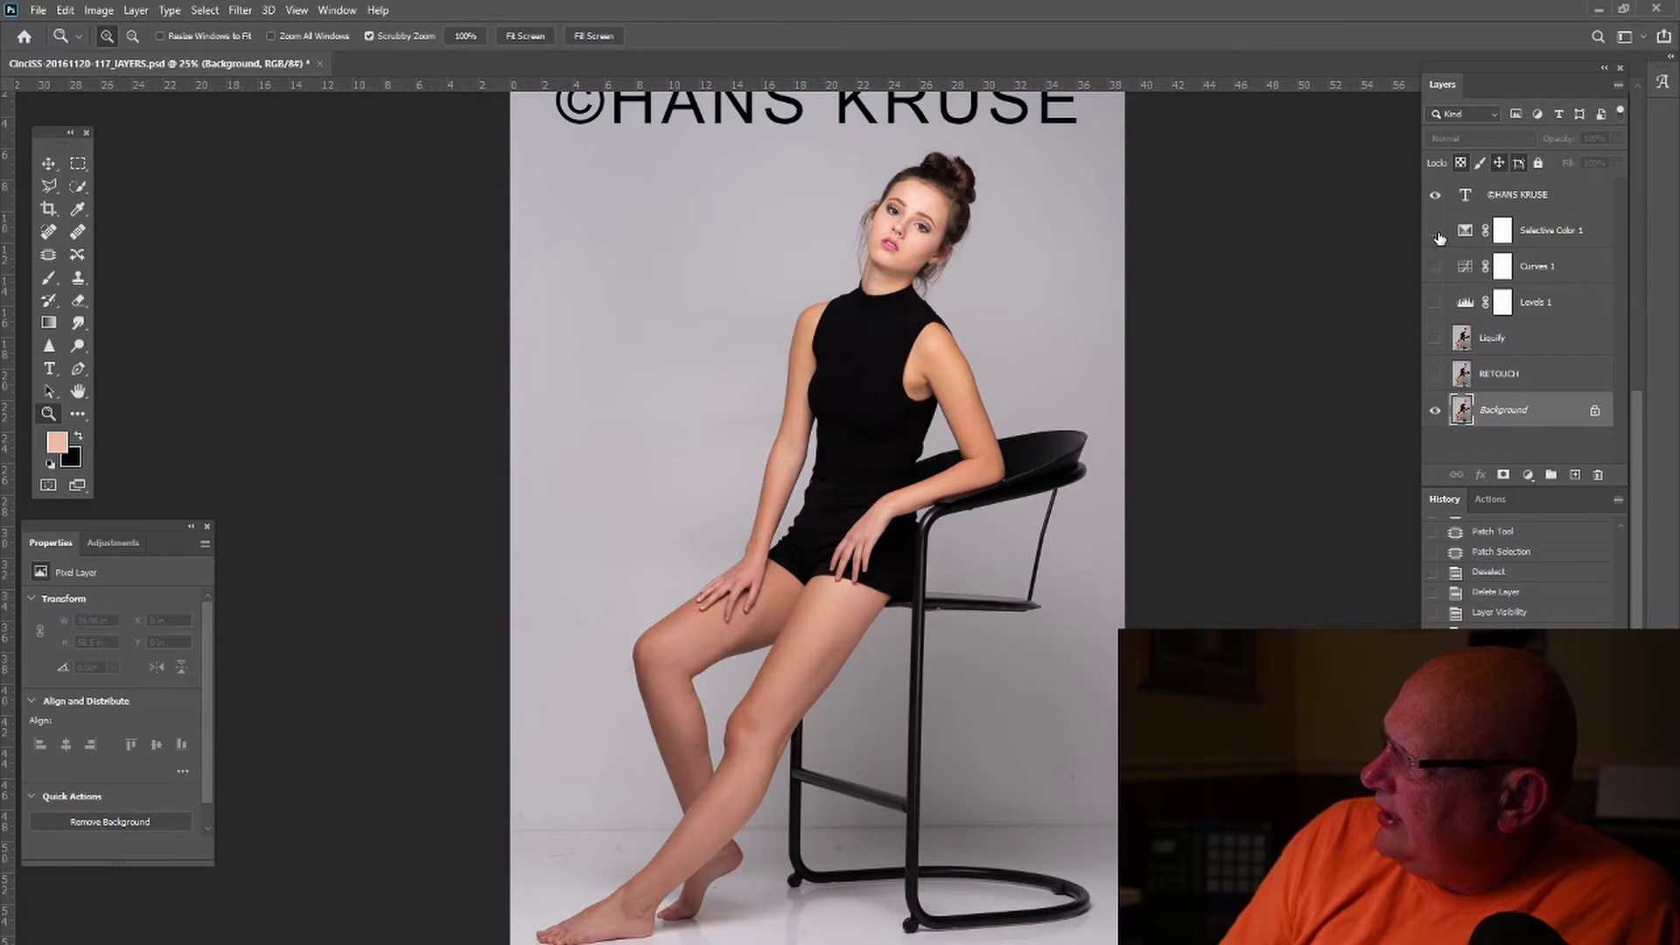
Step: Make the Levels 1, Curves 1 and Selective Color 1 adjustment layers visible
left_click(1435, 265)
left_click(1435, 302)
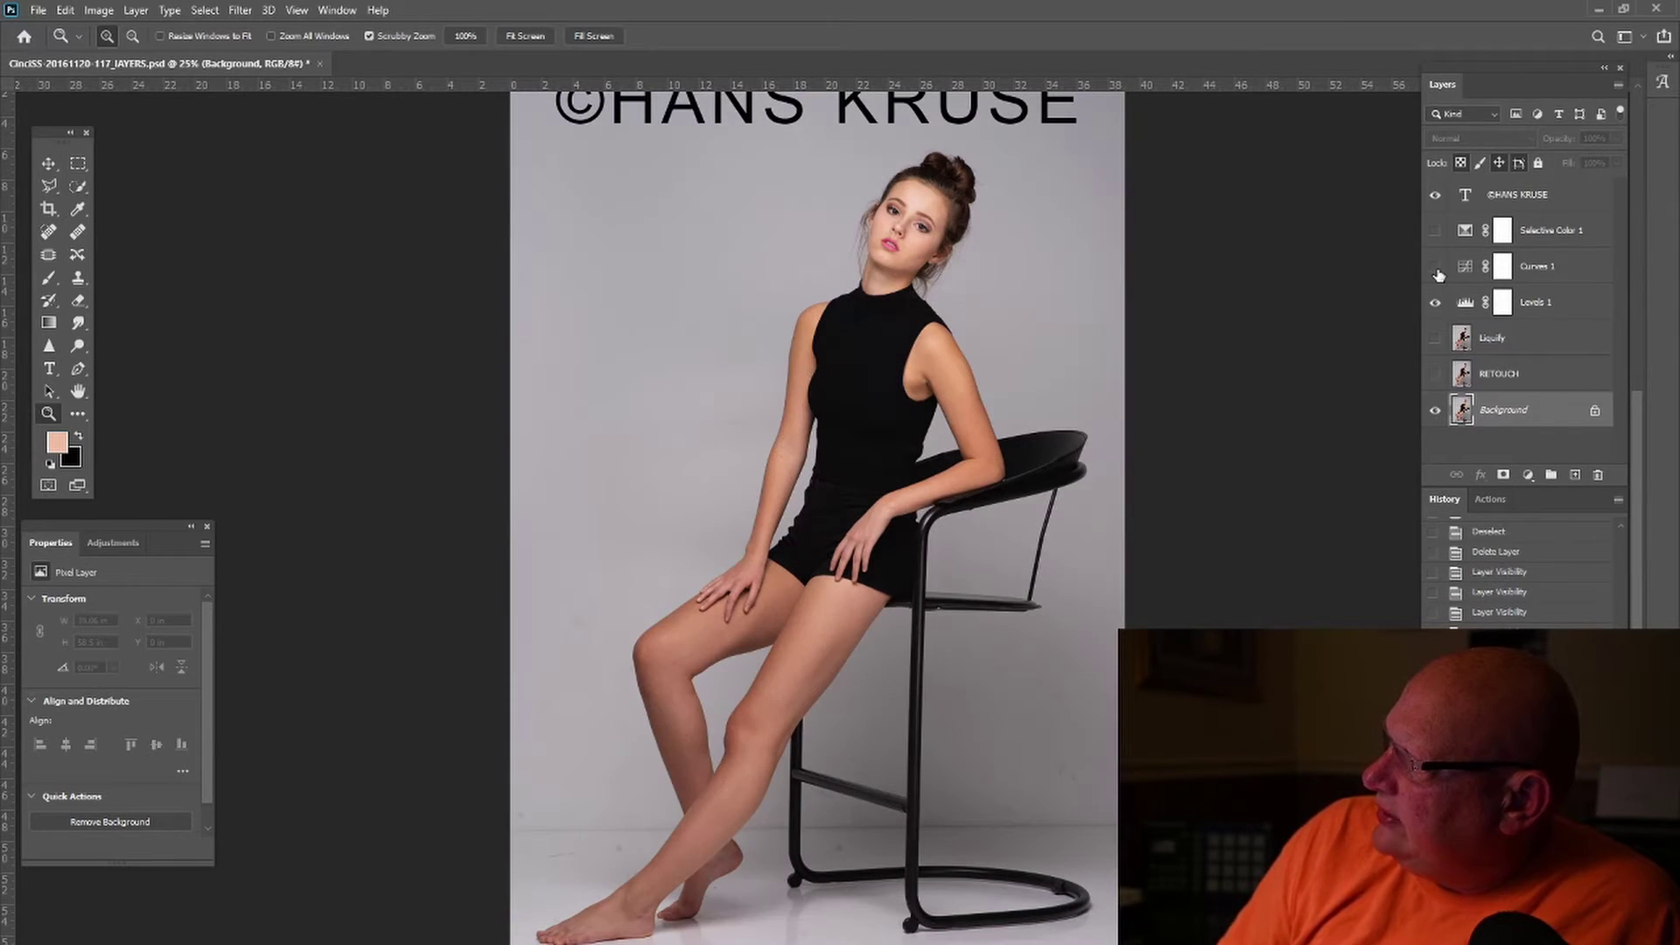
left_click(1436, 267)
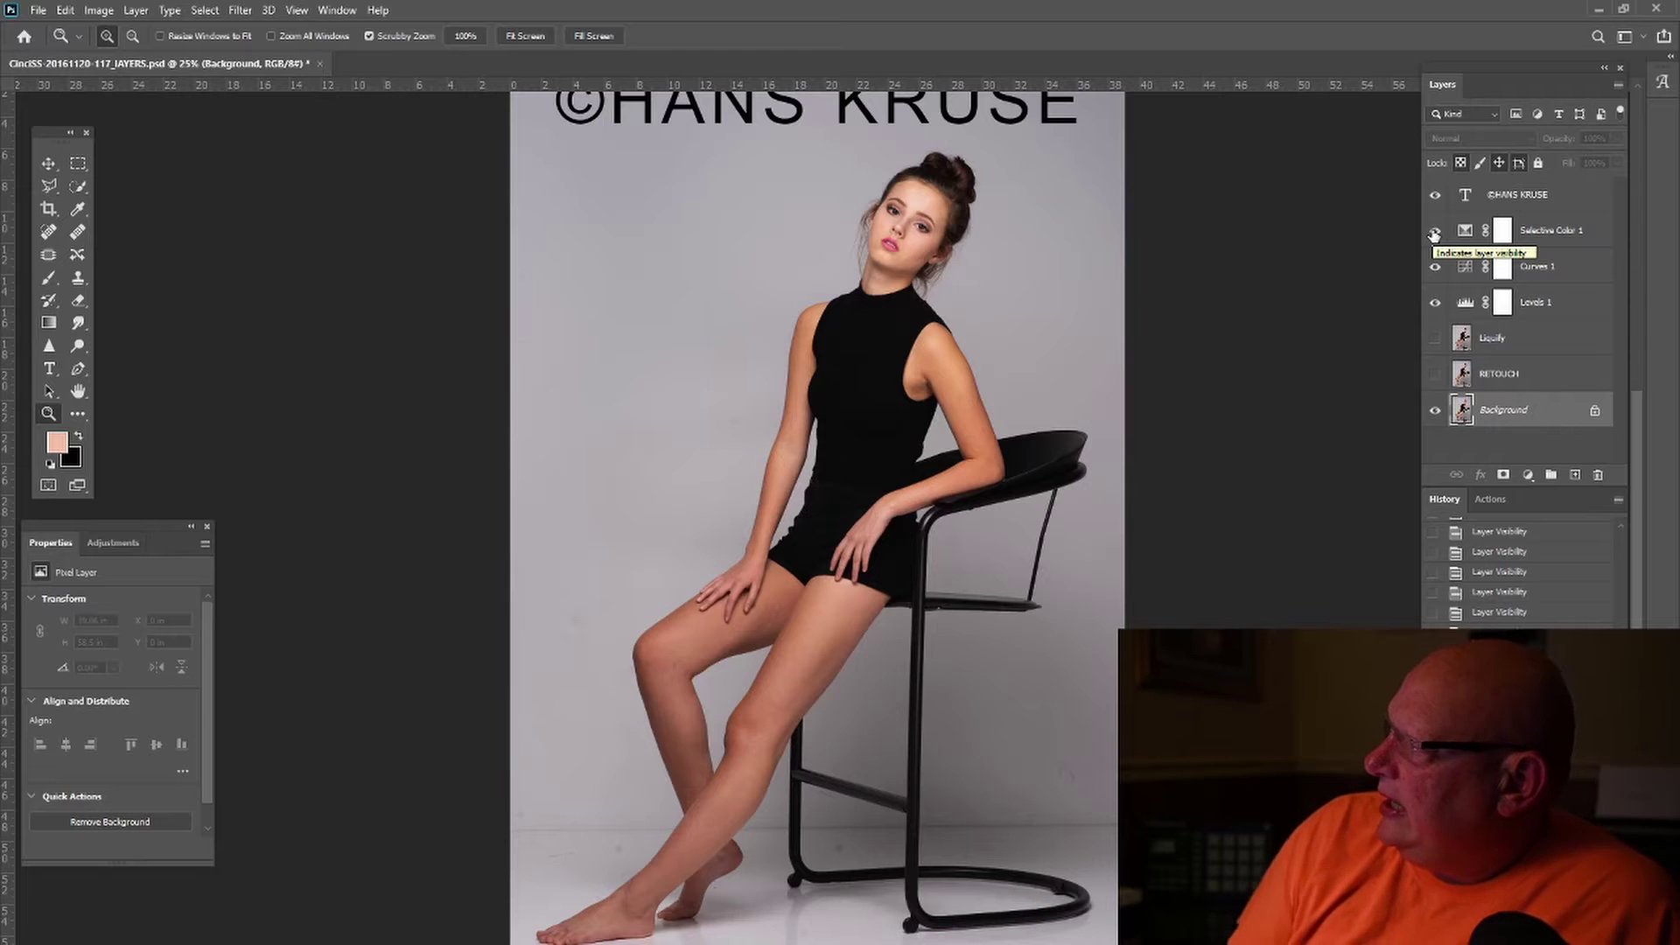
left_click(1434, 230)
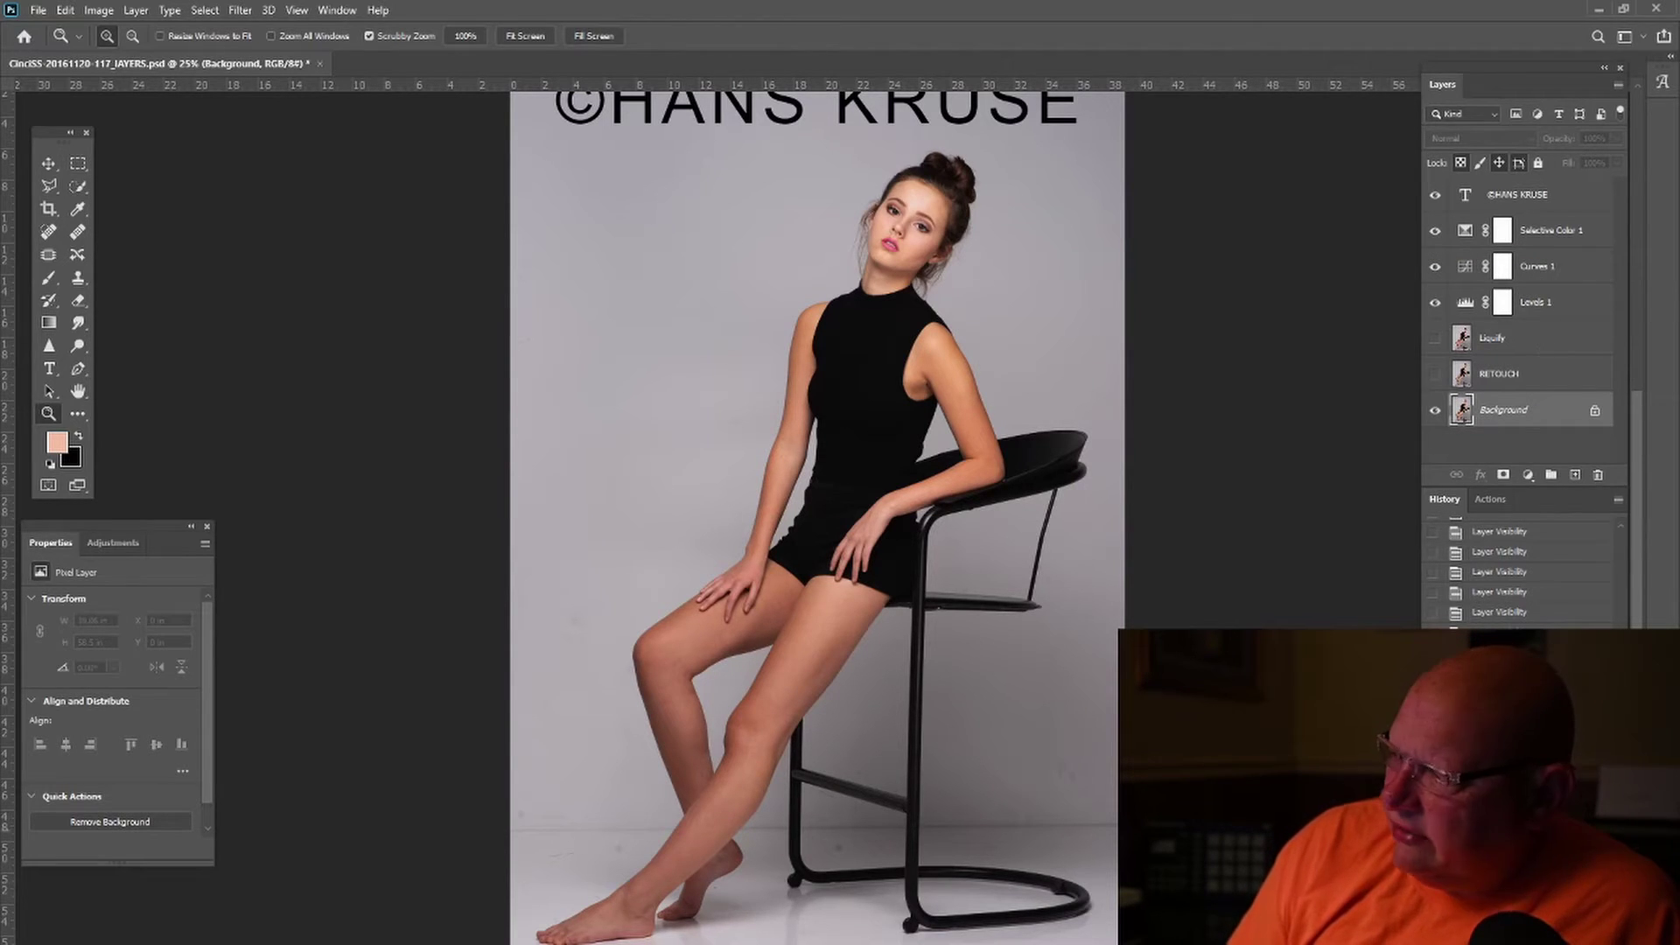
Step: Compare the floor and backdrop around the lower legs with the RETOUCH layer shown and hidden, leaving it hidden
left_click_drag(884, 905, 927, 879)
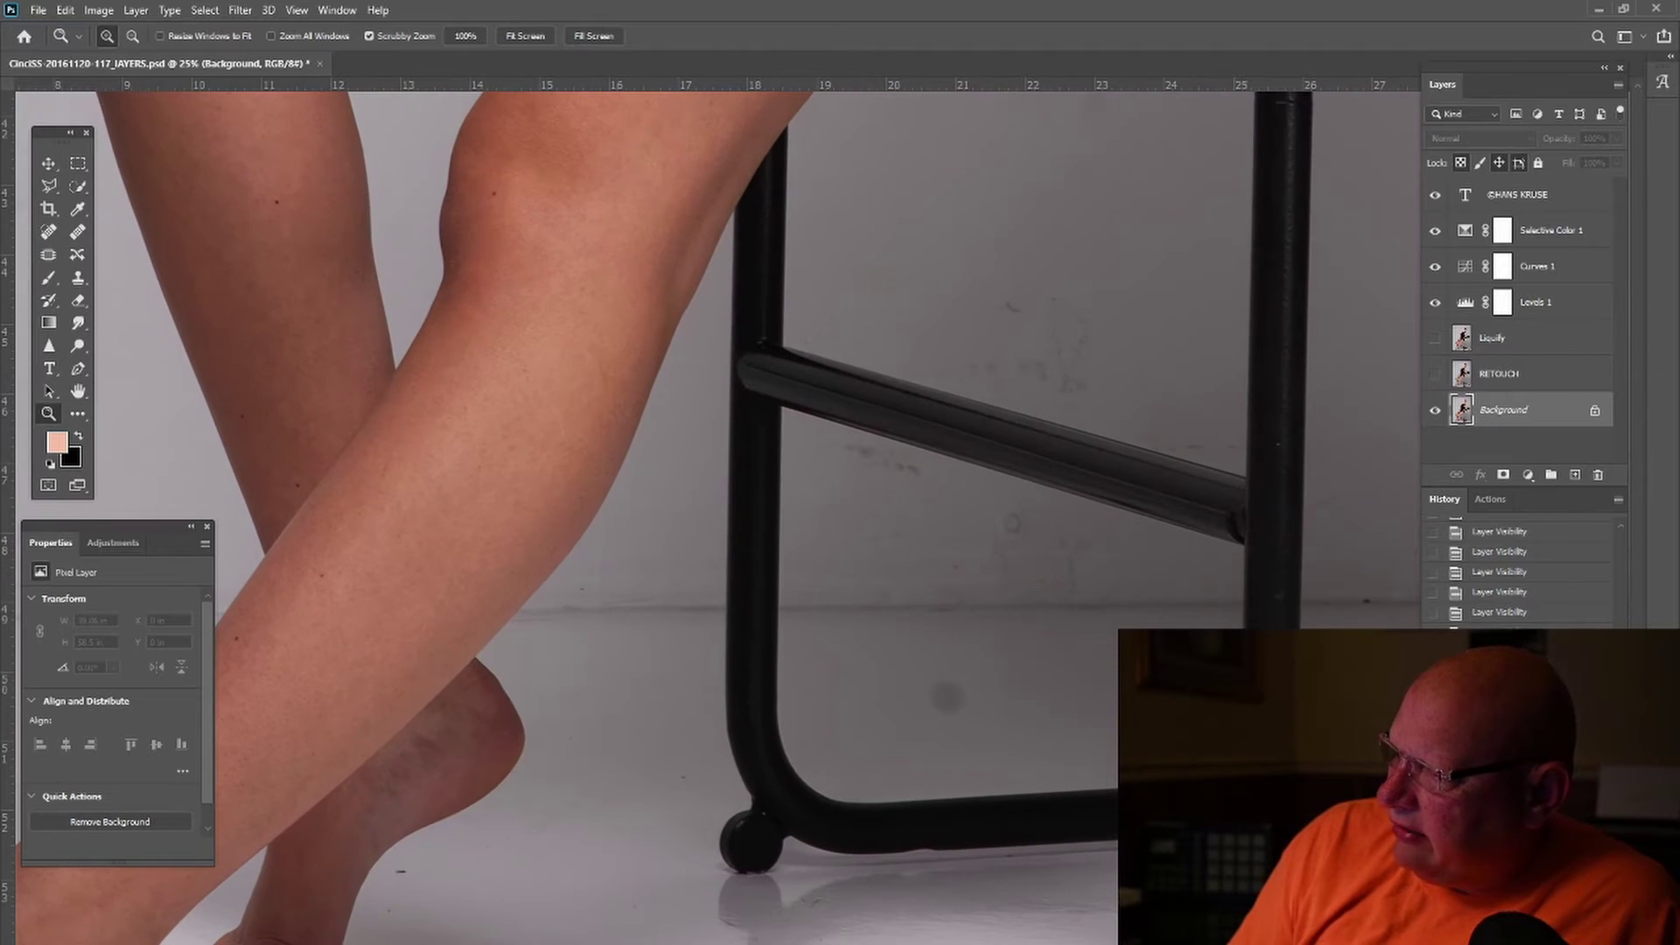
scroll(713, 510, "left", 5)
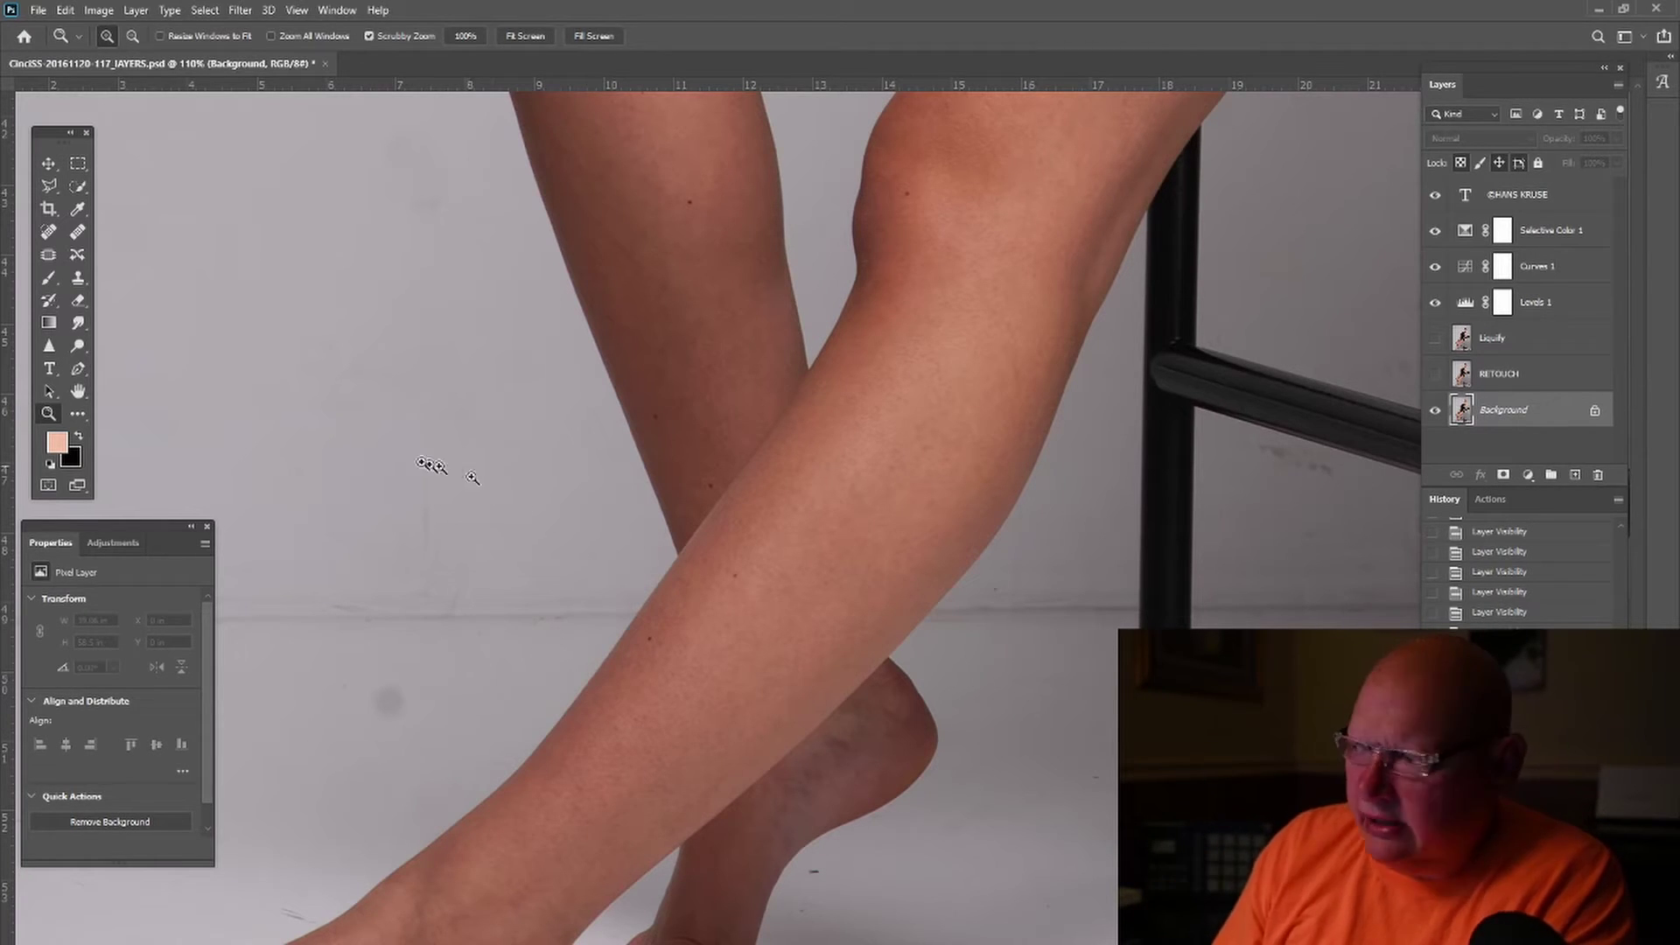
left_click(1511, 379)
left_click(1443, 379)
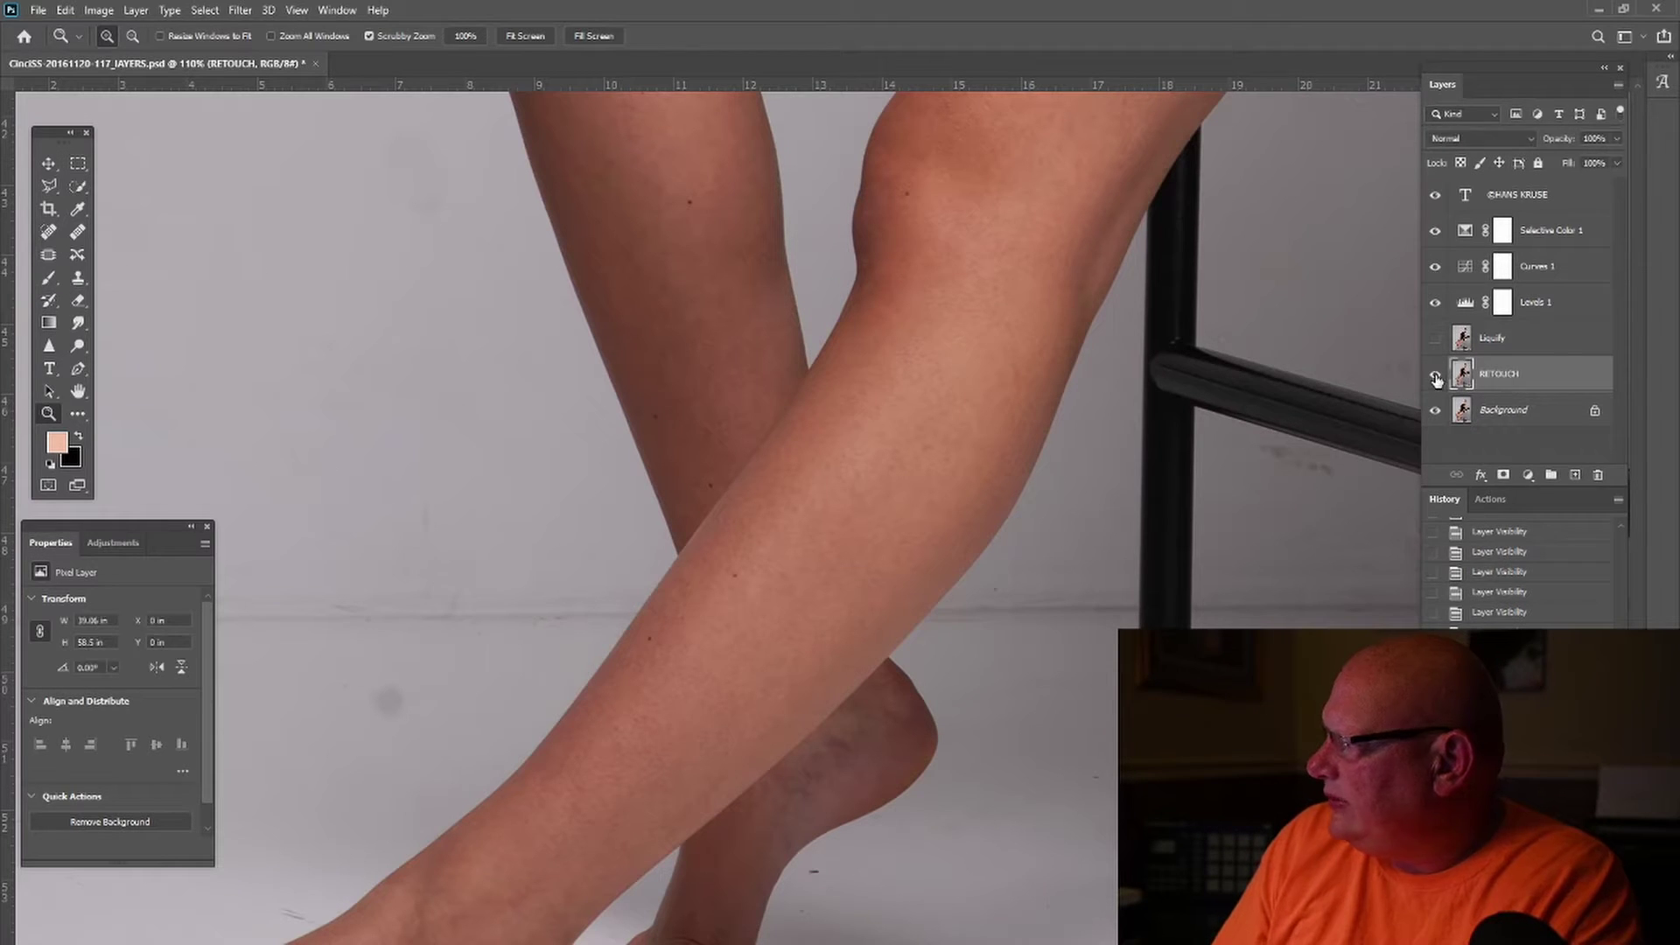
left_click(1440, 379)
left_click(1441, 379)
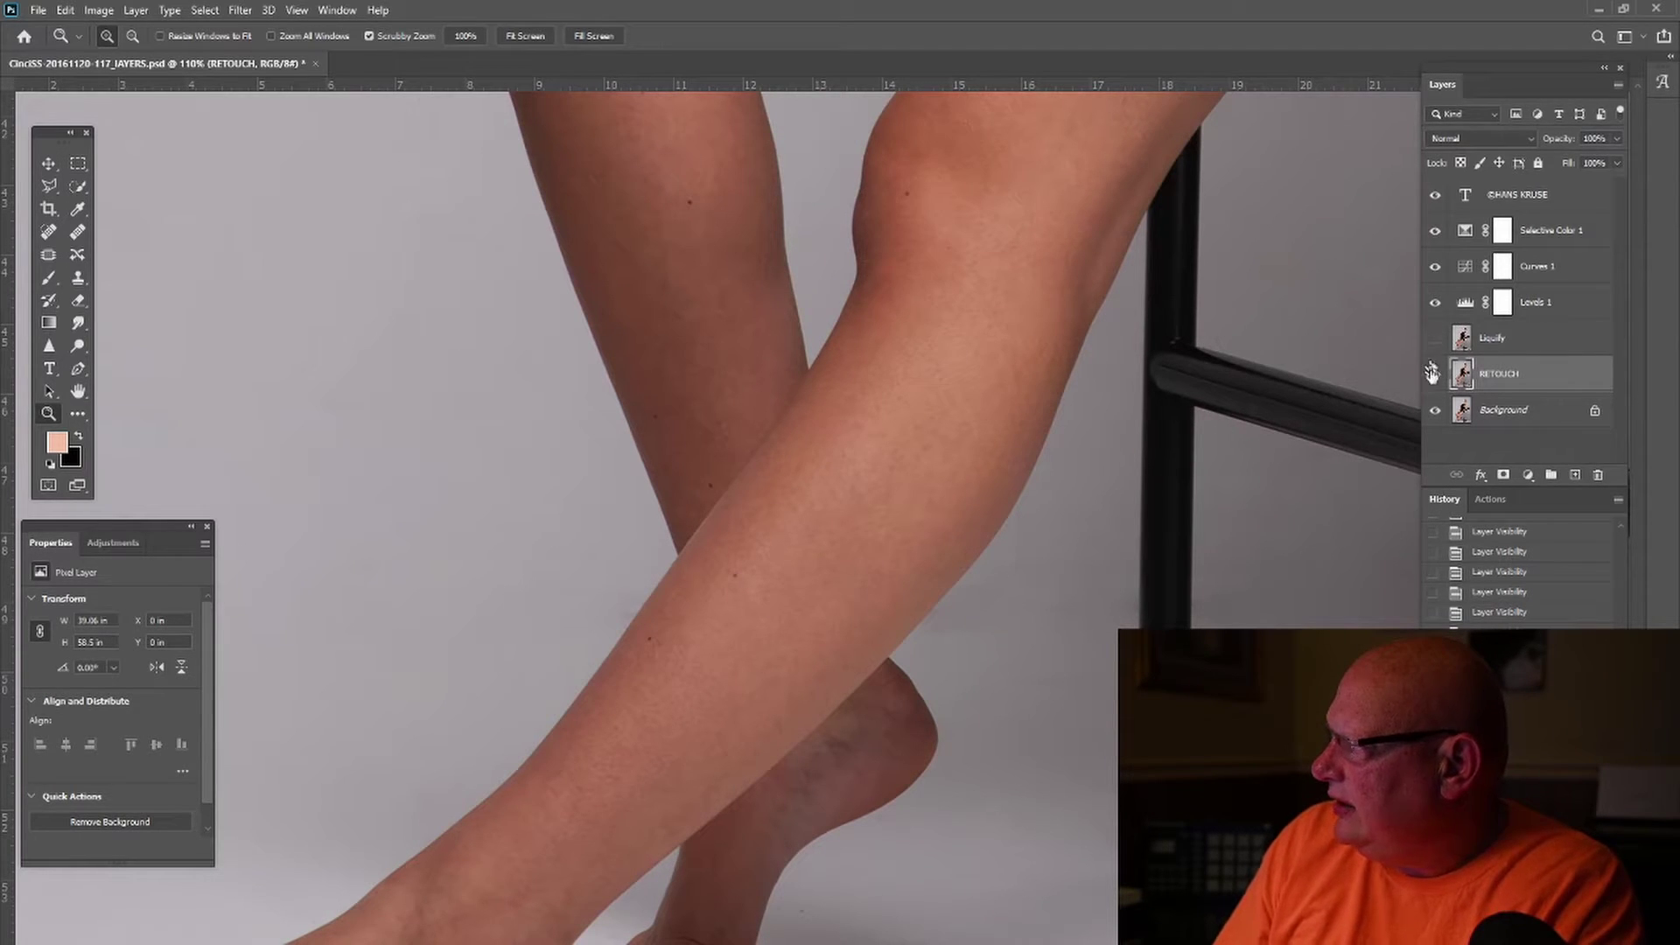
left_click(1433, 375)
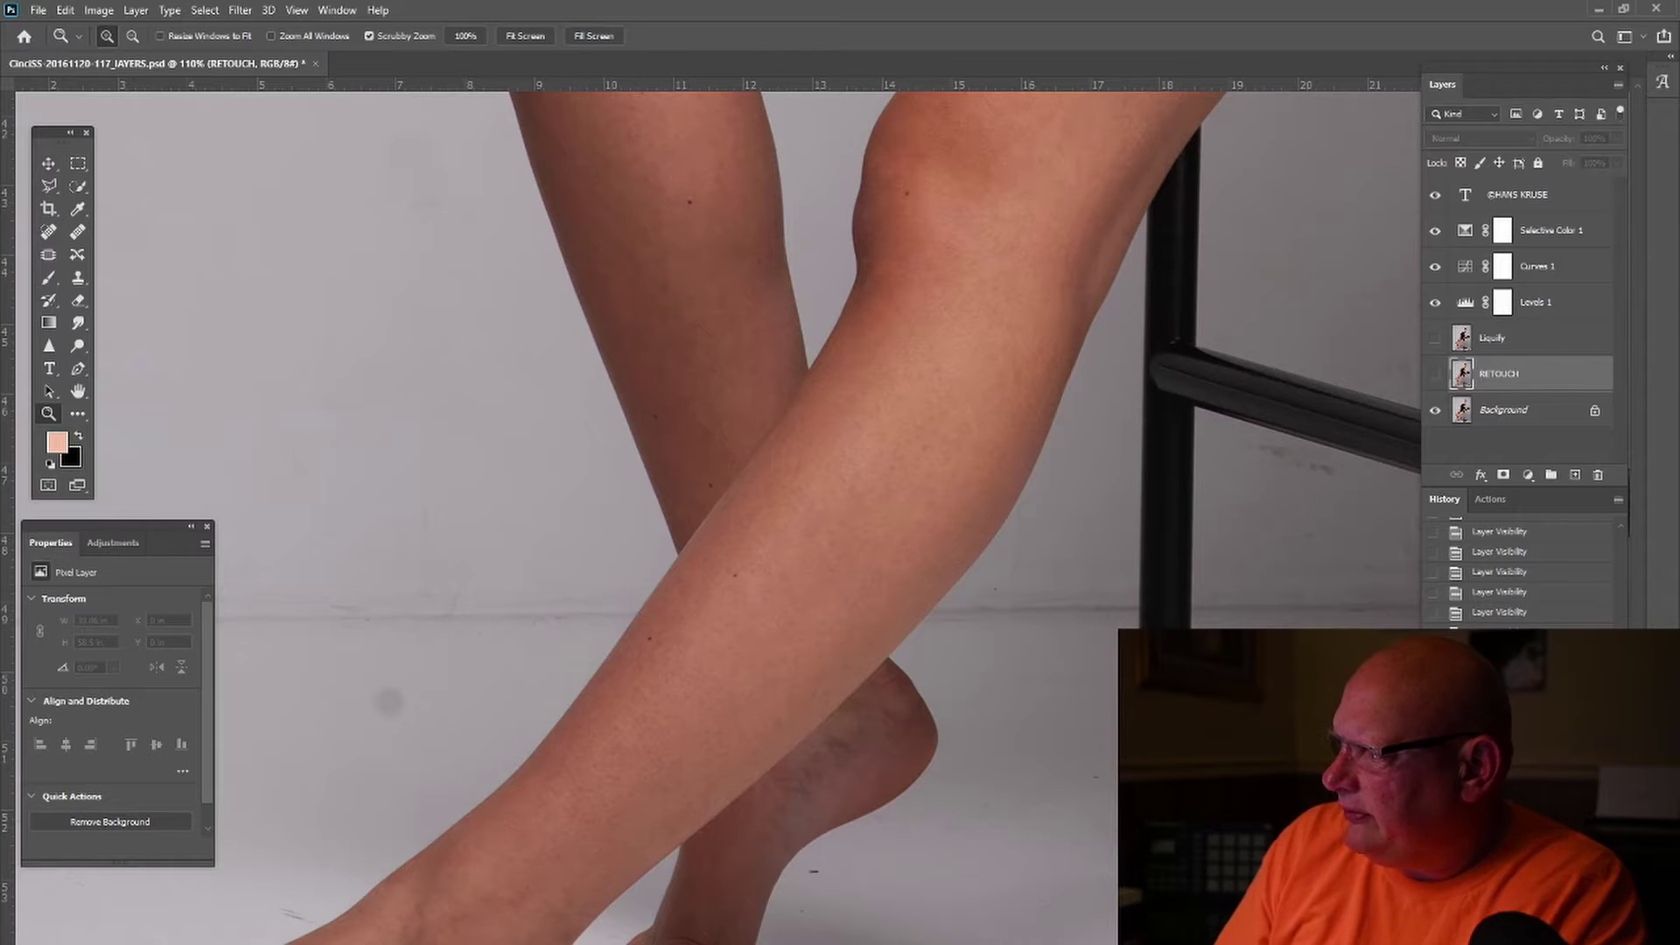
Step: Duplicate the Background layer as "Retouch 2"
scroll(800, 816, "left", 5)
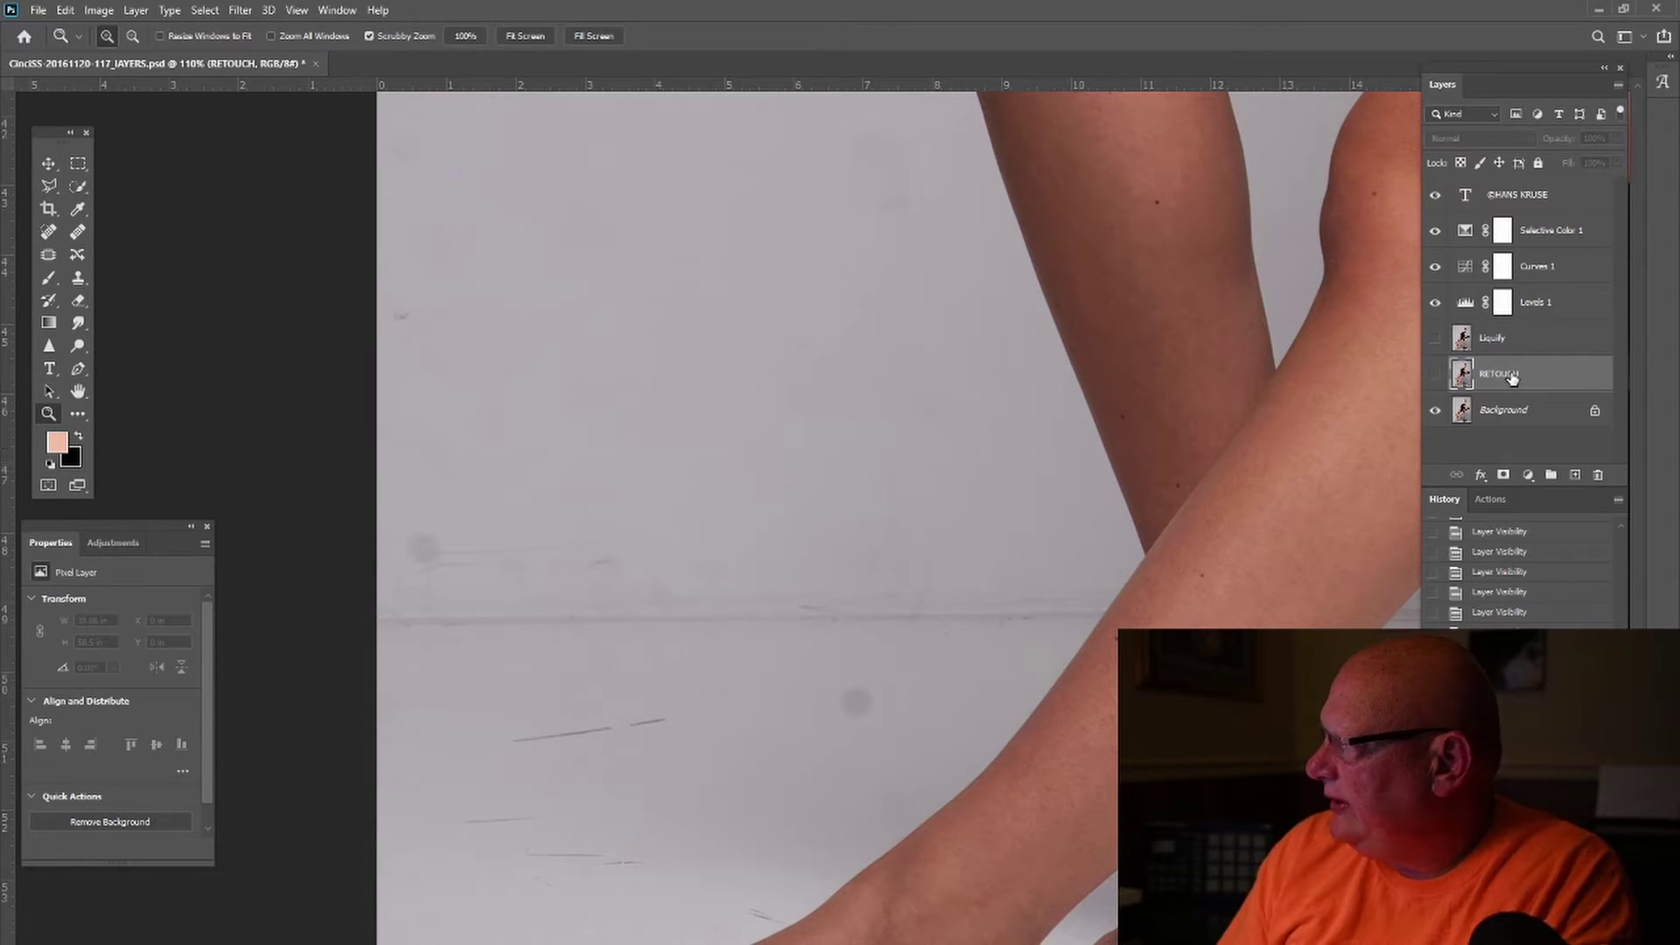
left_click(1506, 408)
right_click(1506, 408)
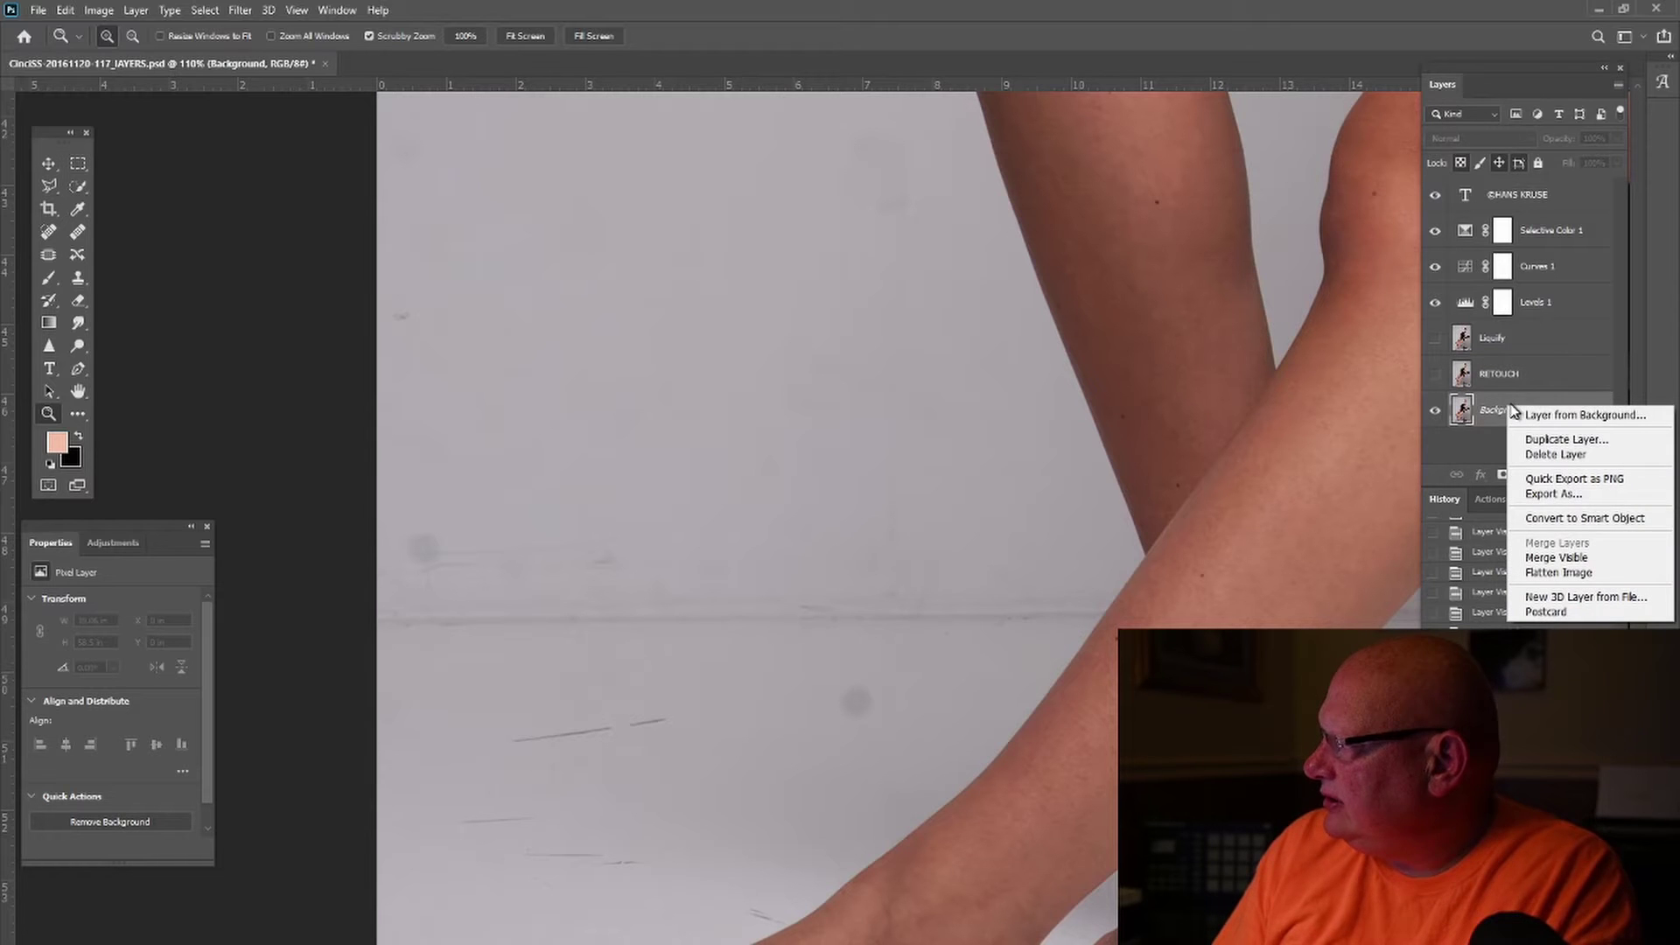
left_click(1572, 446)
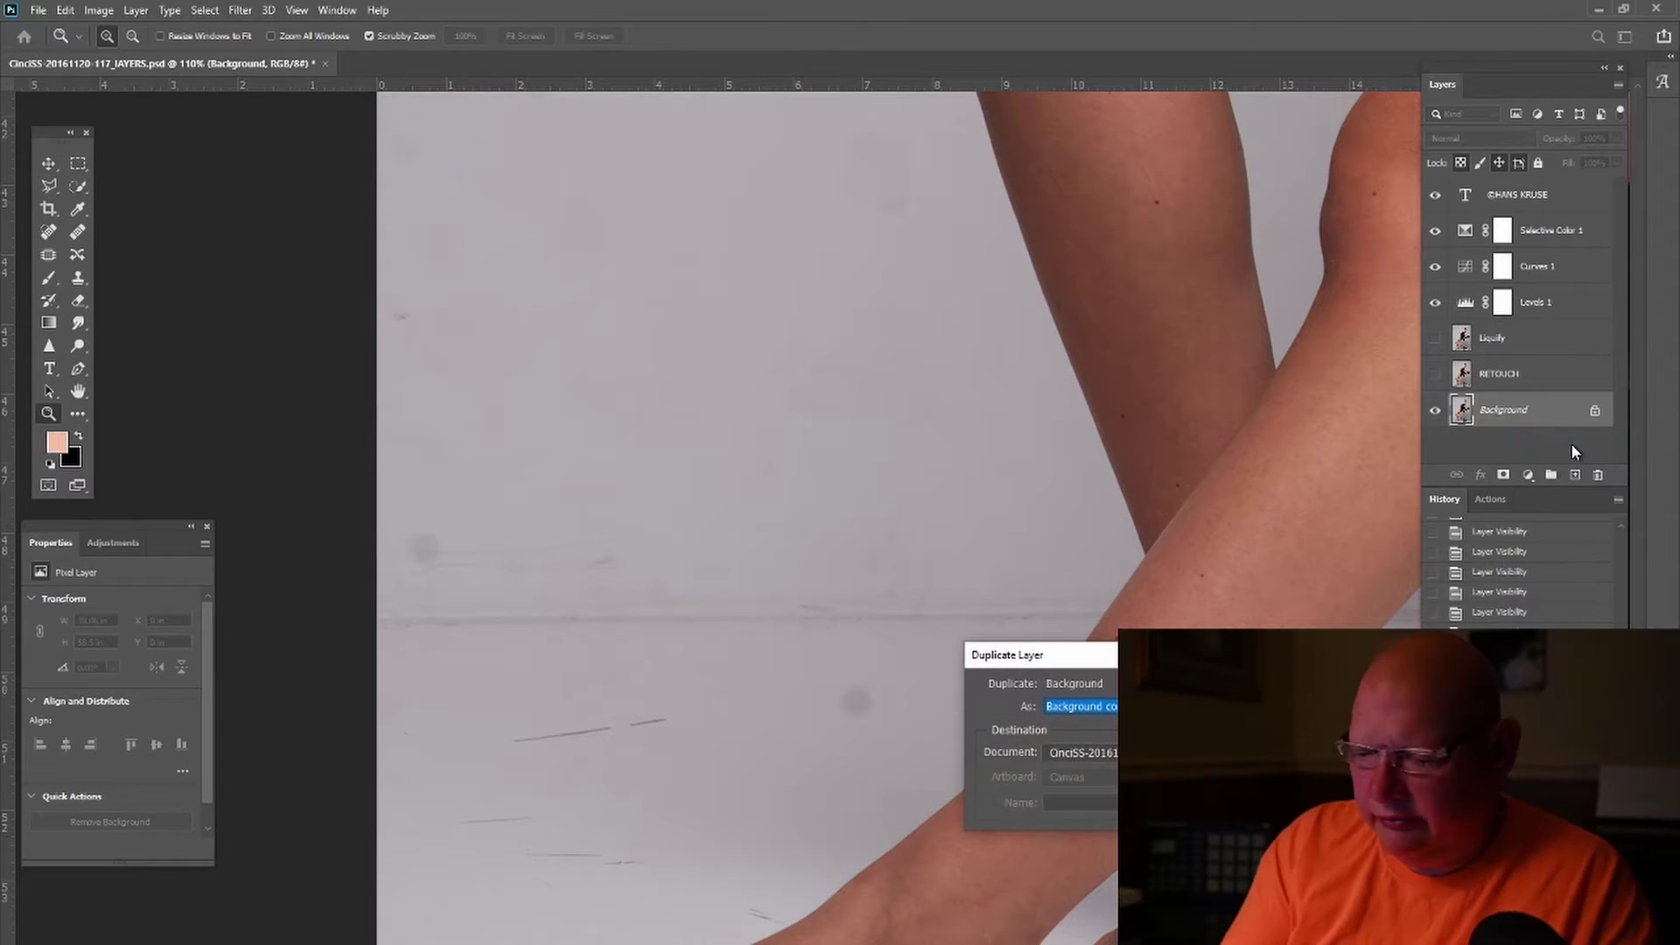
type("Retouch ")
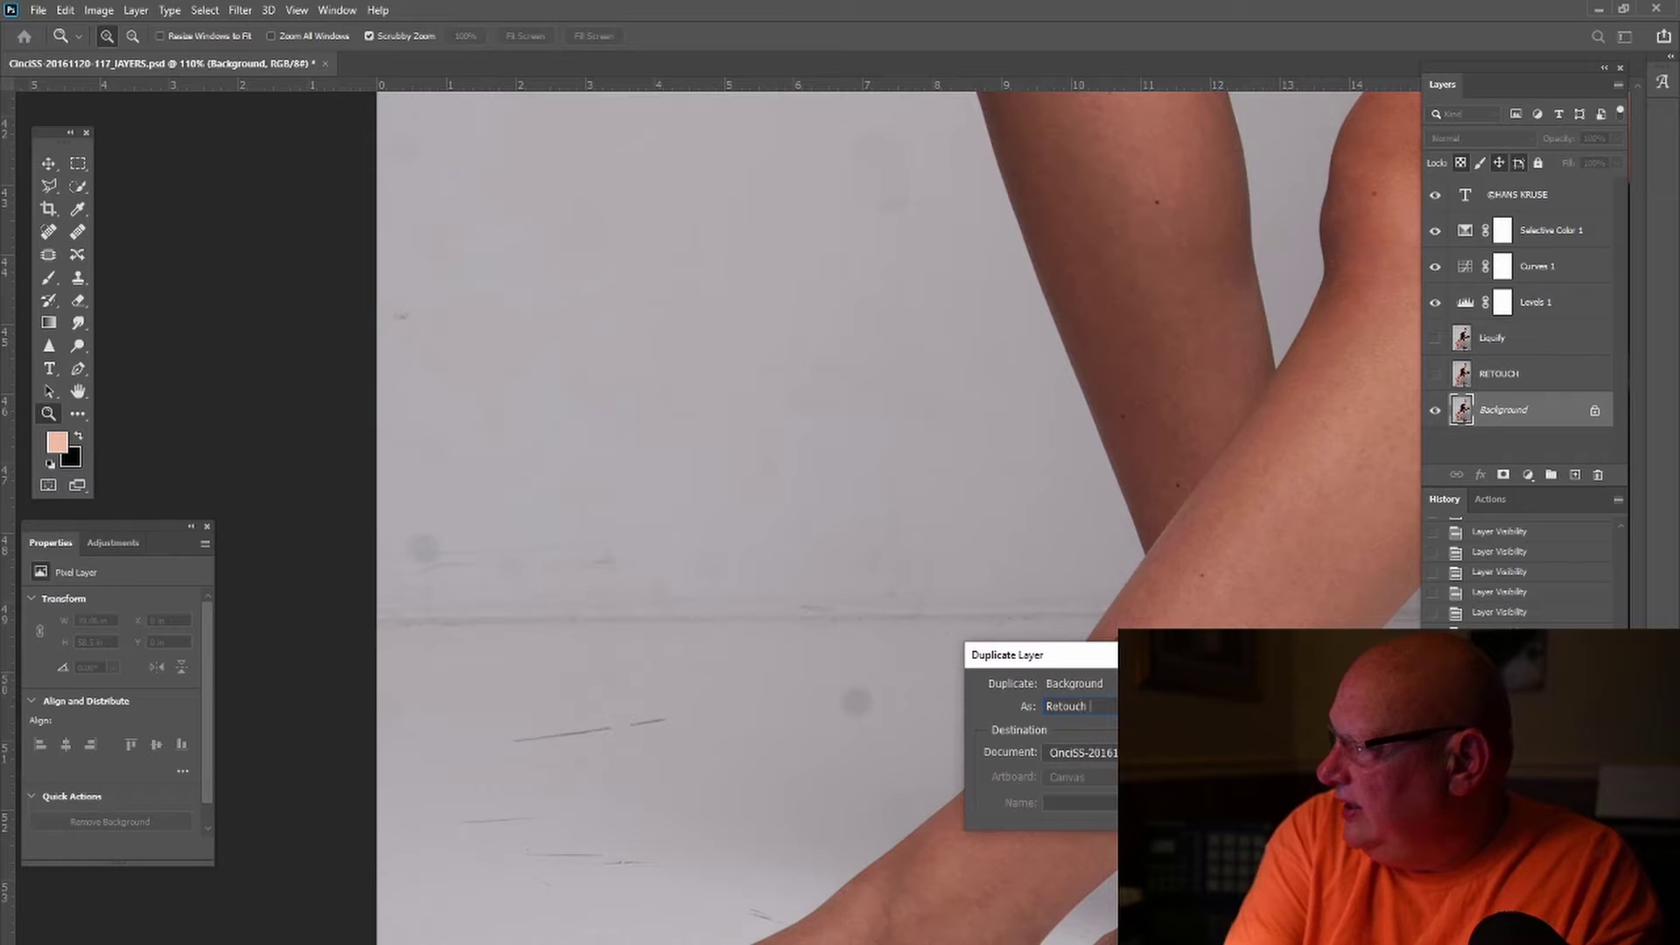
type("2")
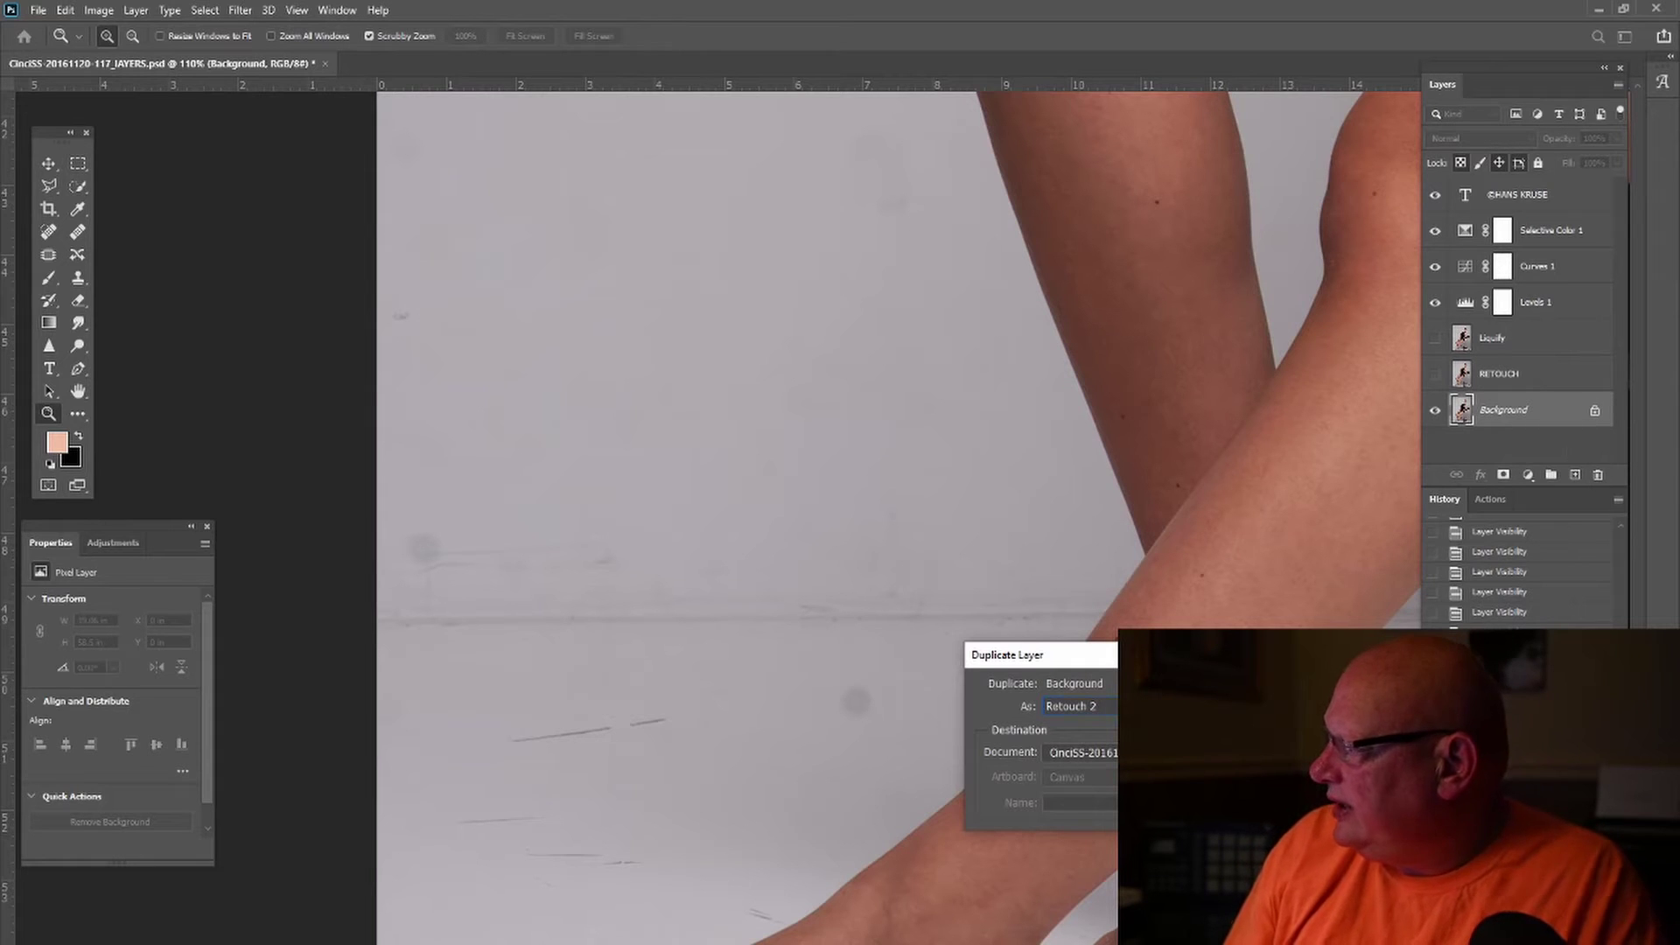
key("Return")
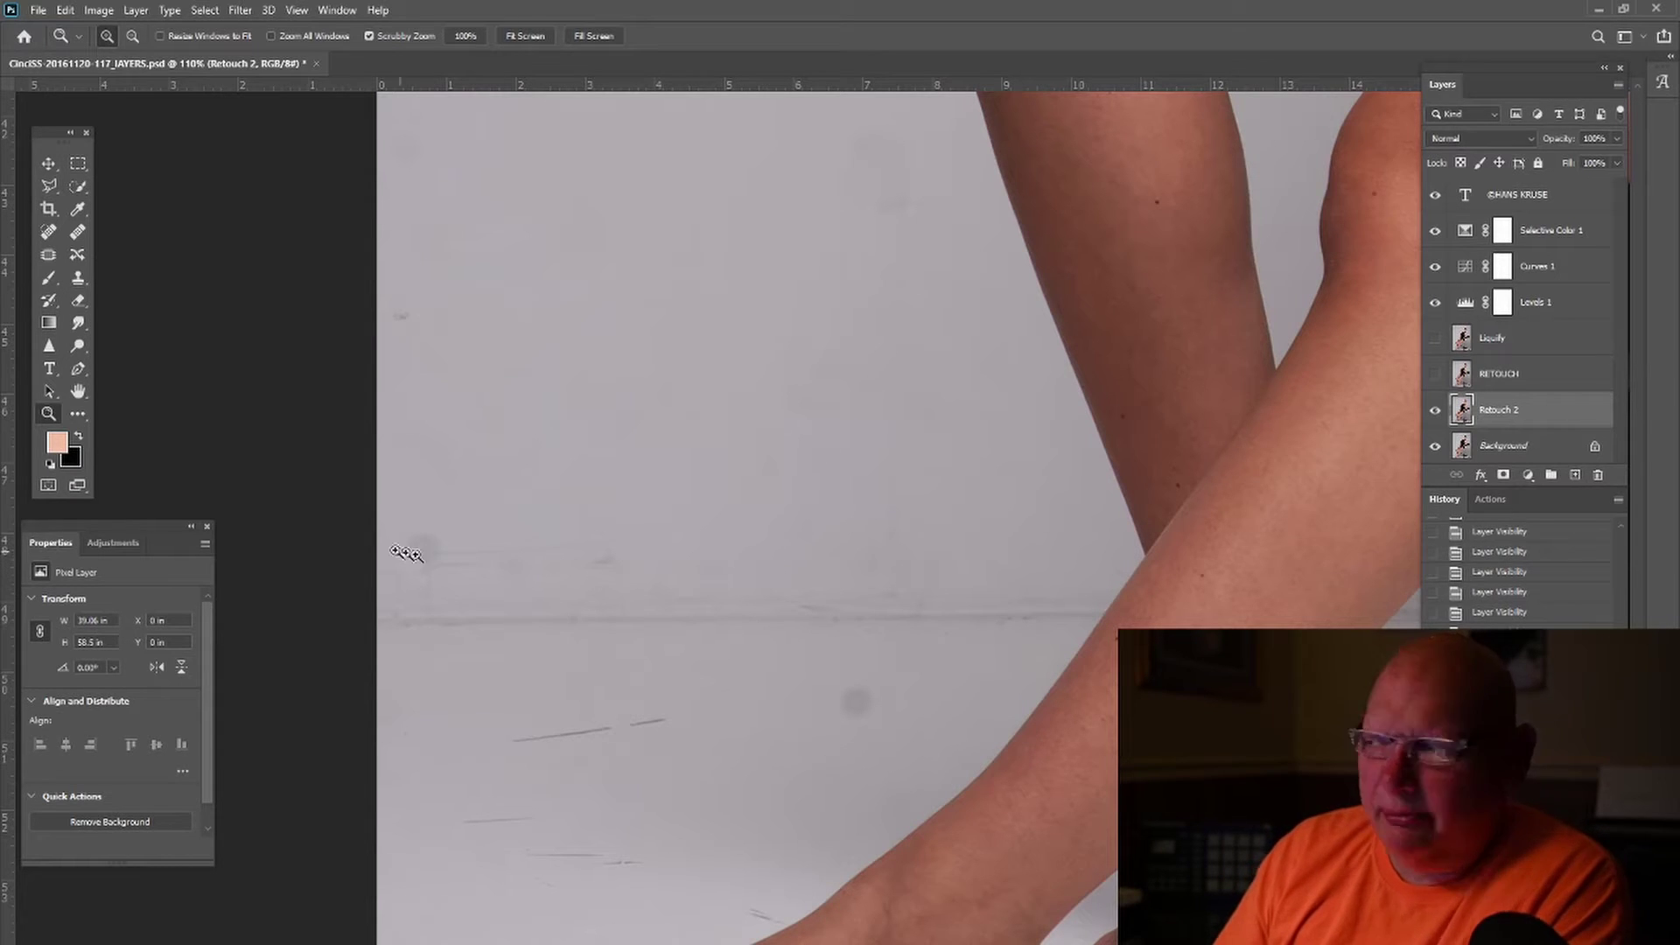
Step: Remove the two dark round spots from the floor and backdrop left of the legs with the Patch tool
left_click(49, 254)
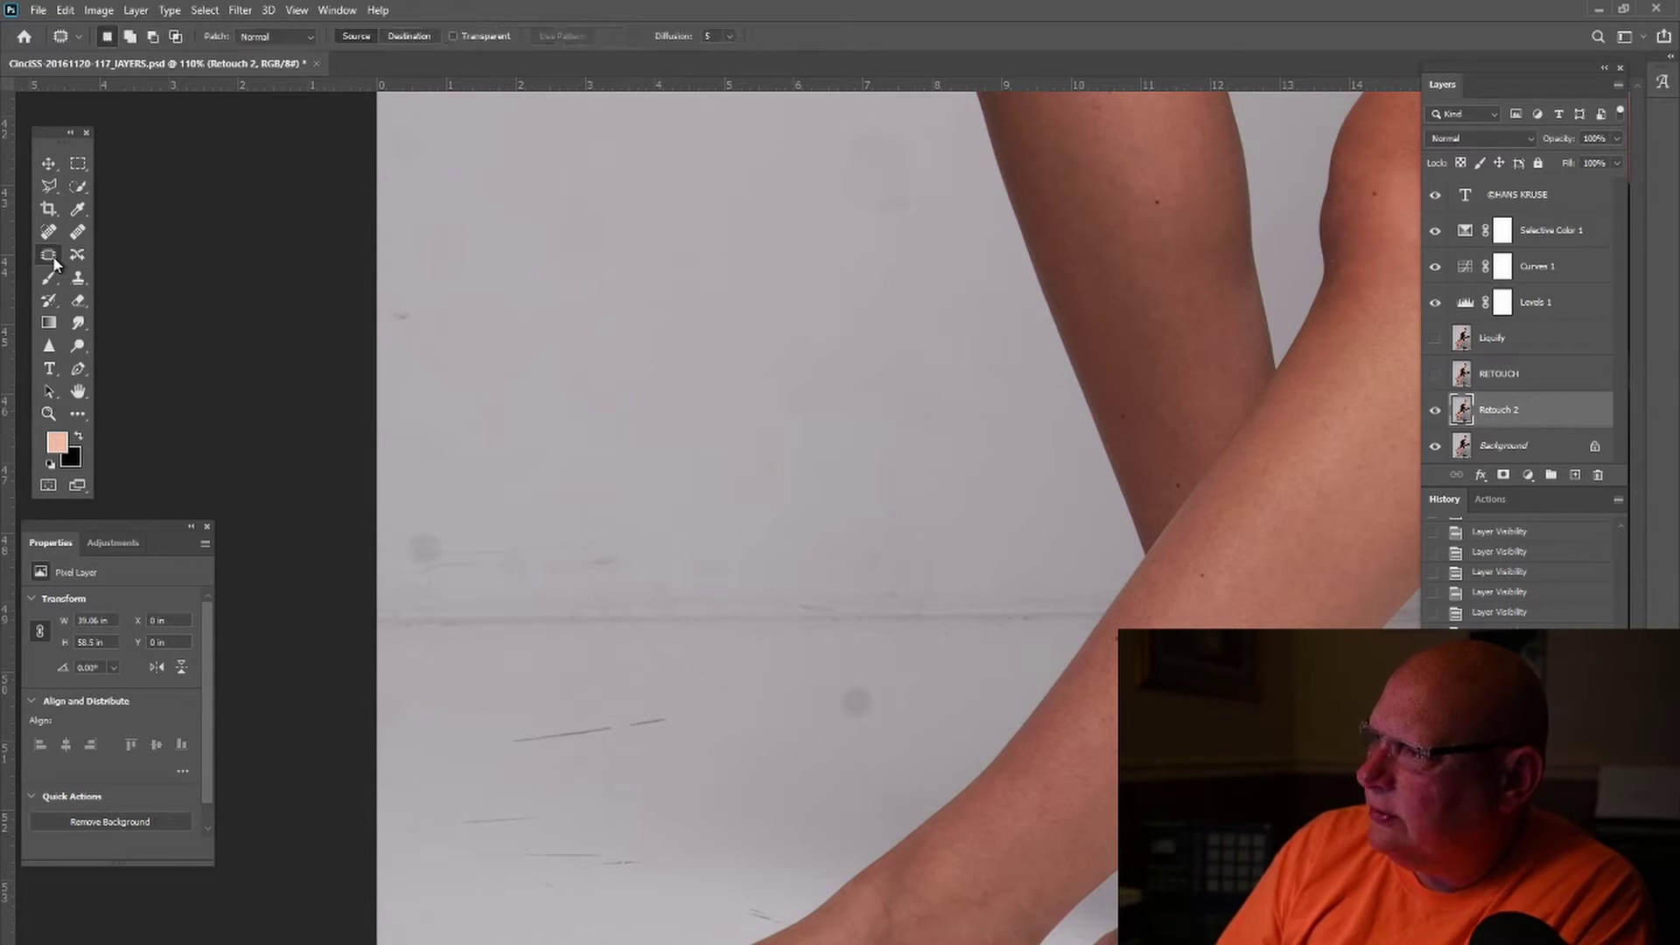
mouse_move(874, 679)
left_mouse_down()
mouse_move(835, 687)
mouse_move(866, 734)
mouse_move(899, 673)
mouse_move(814, 763)
left_mouse_up()
left_click_drag(626, 678, 656, 700)
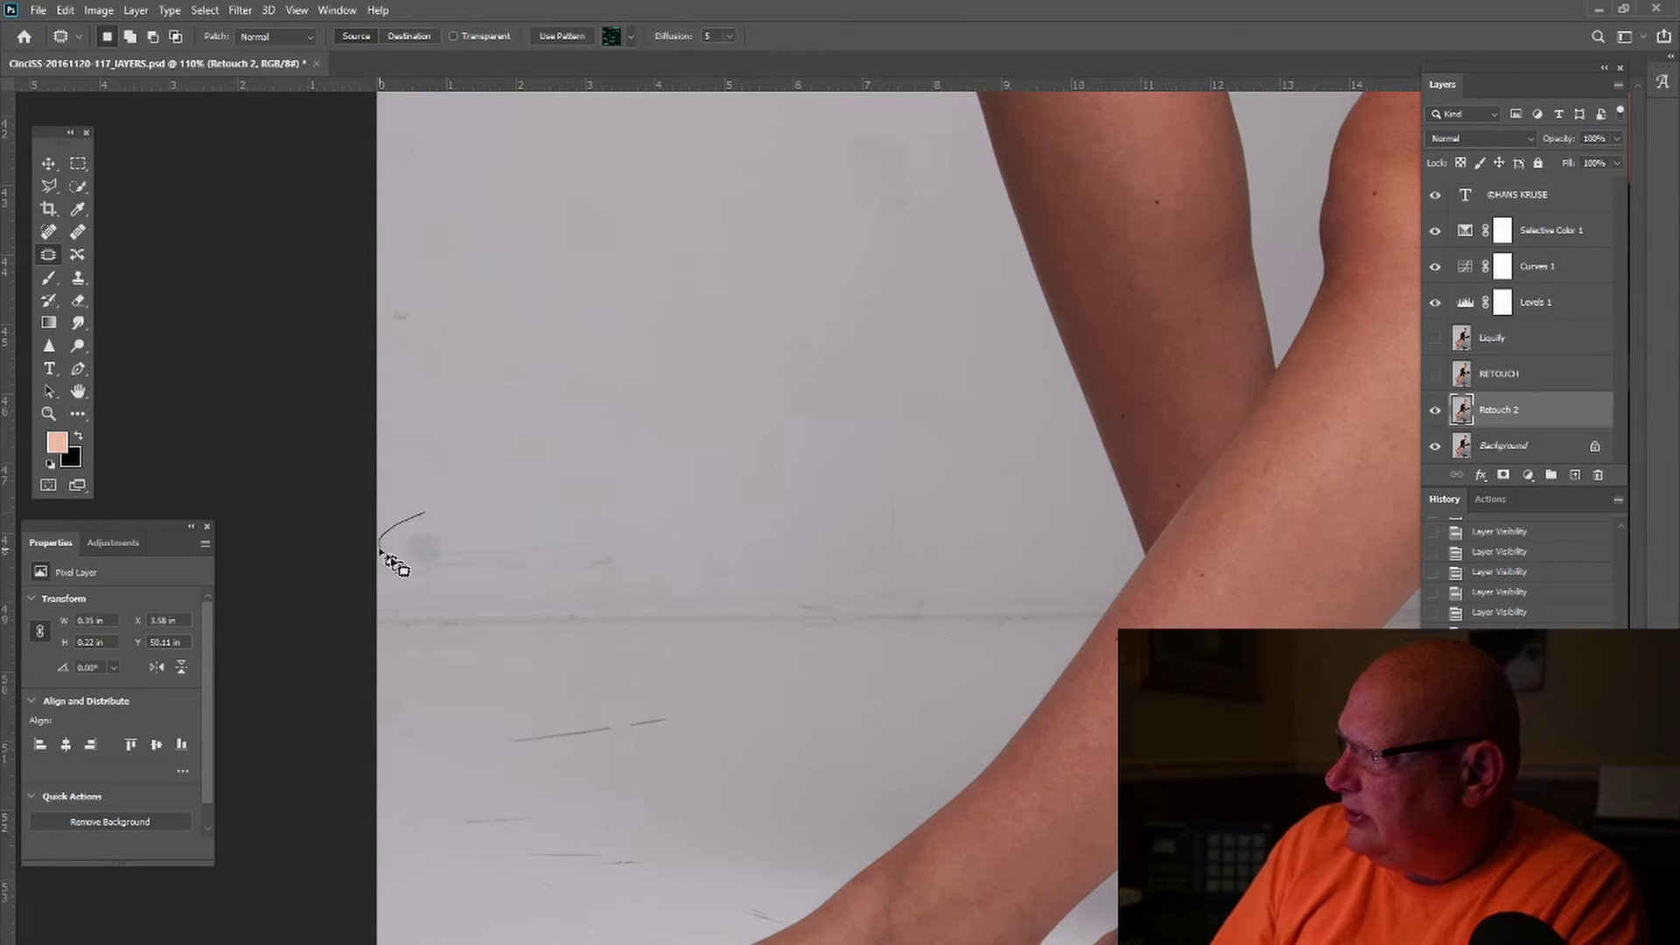
mouse_move(389, 559)
left_mouse_down()
mouse_move(543, 469)
mouse_move(611, 488)
left_mouse_up()
key("ctrl+d")
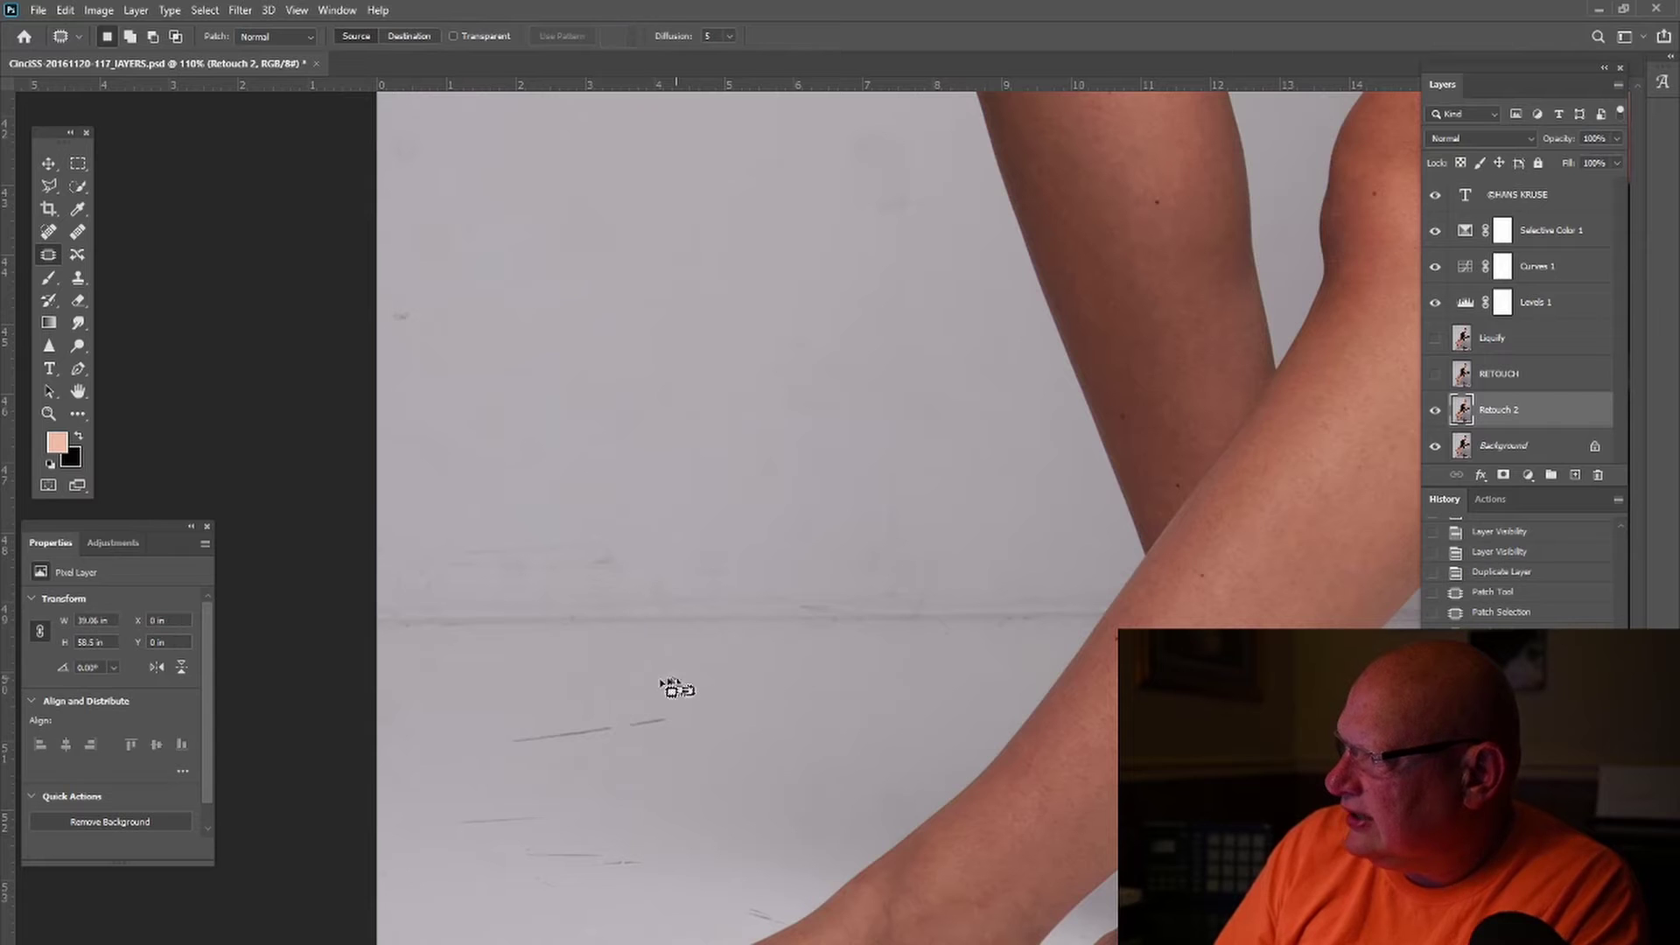
Step: Patch the thin dark scratches on the floor left of the legs with clean floor texture
mouse_move(672, 688)
left_mouse_down()
mouse_move(689, 741)
mouse_move(709, 702)
mouse_move(879, 670)
left_mouse_up()
mouse_move(675, 798)
left_mouse_down()
mouse_move(469, 795)
mouse_move(611, 900)
mouse_move(673, 840)
mouse_move(705, 743)
mouse_move(757, 736)
left_mouse_up()
key("ctrl+d")
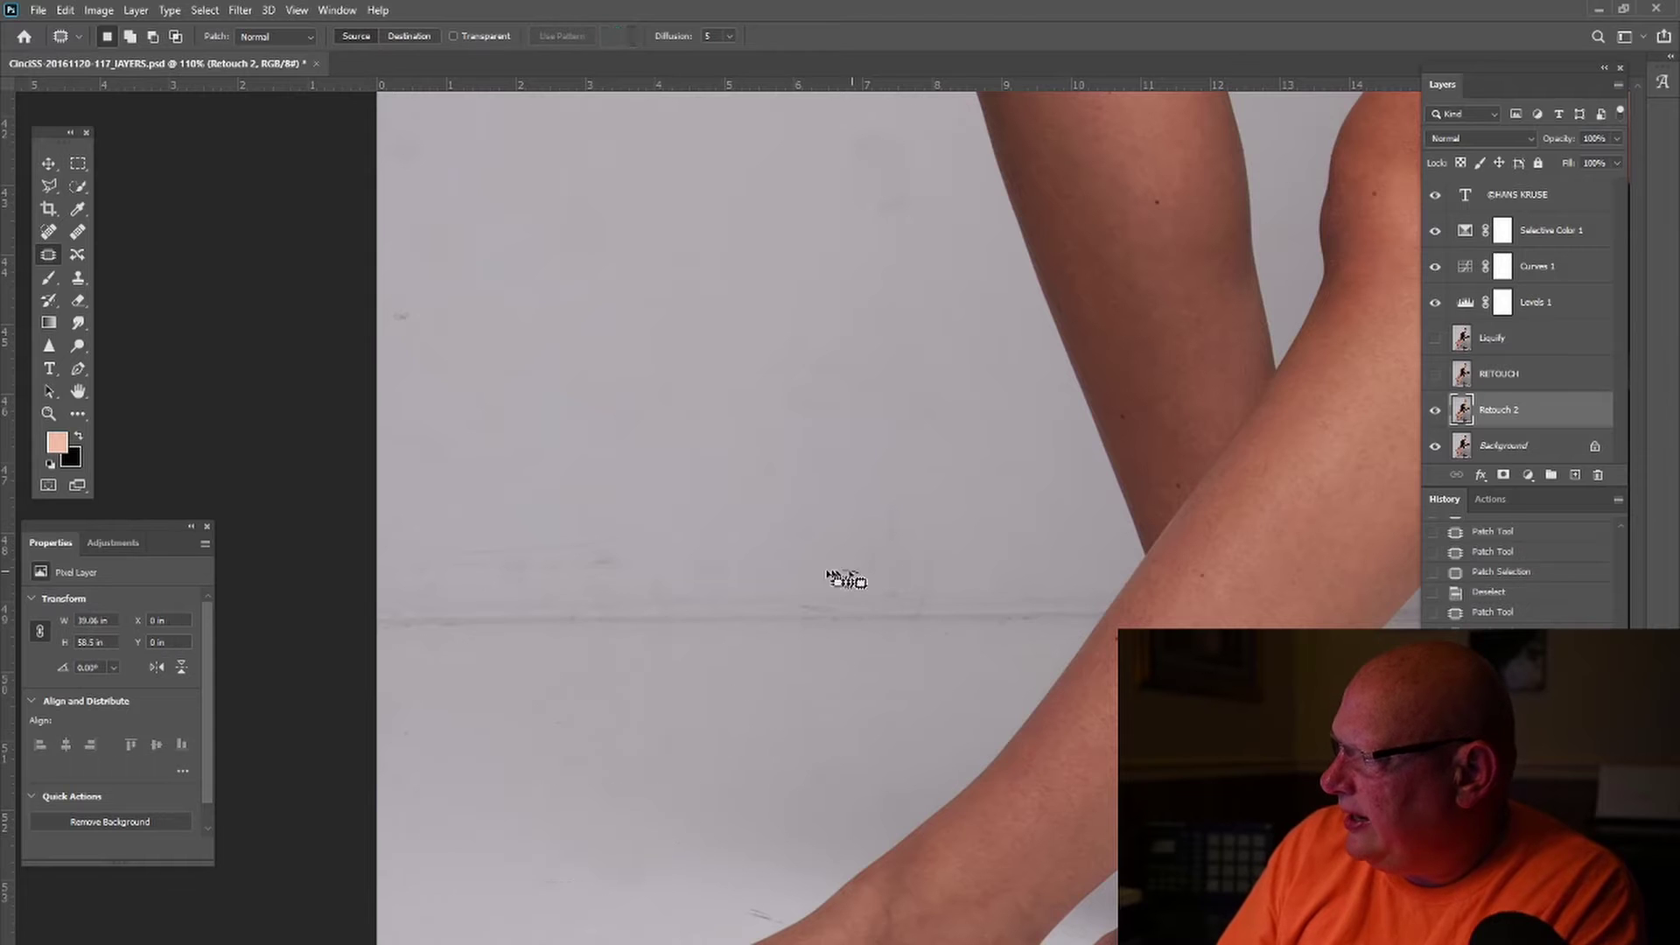
Step: Patch away the horizontal wall-floor line left of the legs and the faint smudge just above it
mouse_move(857, 570)
left_mouse_down()
mouse_move(388, 575)
mouse_move(335, 591)
mouse_move(671, 652)
mouse_move(1060, 615)
left_mouse_up()
mouse_move(832, 619)
left_mouse_down()
mouse_move(817, 443)
mouse_move(848, 622)
left_mouse_up()
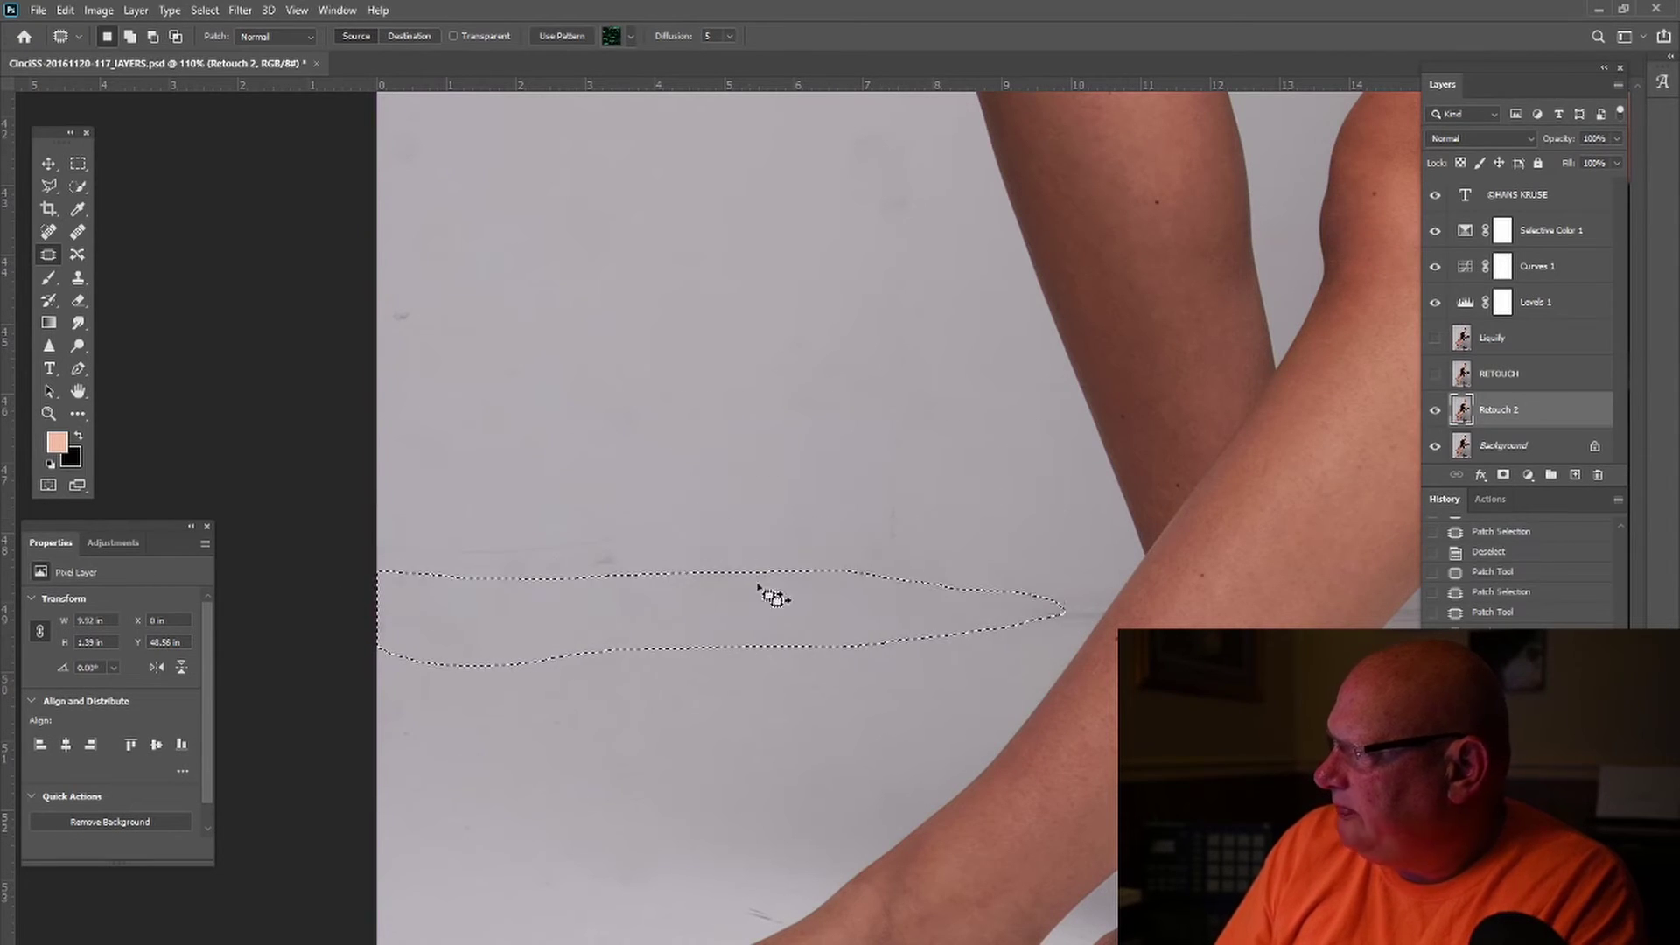
key("ctrl+d")
mouse_move(638, 529)
left_mouse_down()
mouse_move(422, 547)
mouse_move(693, 548)
mouse_move(686, 487)
left_mouse_up()
key("ctrl+d")
Step: Patch the small mark near the image's left edge and work on the scratch beside the front foot
mouse_move(436, 276)
left_mouse_down()
mouse_move(376, 319)
mouse_move(538, 353)
mouse_move(612, 439)
mouse_move(560, 377)
left_mouse_up()
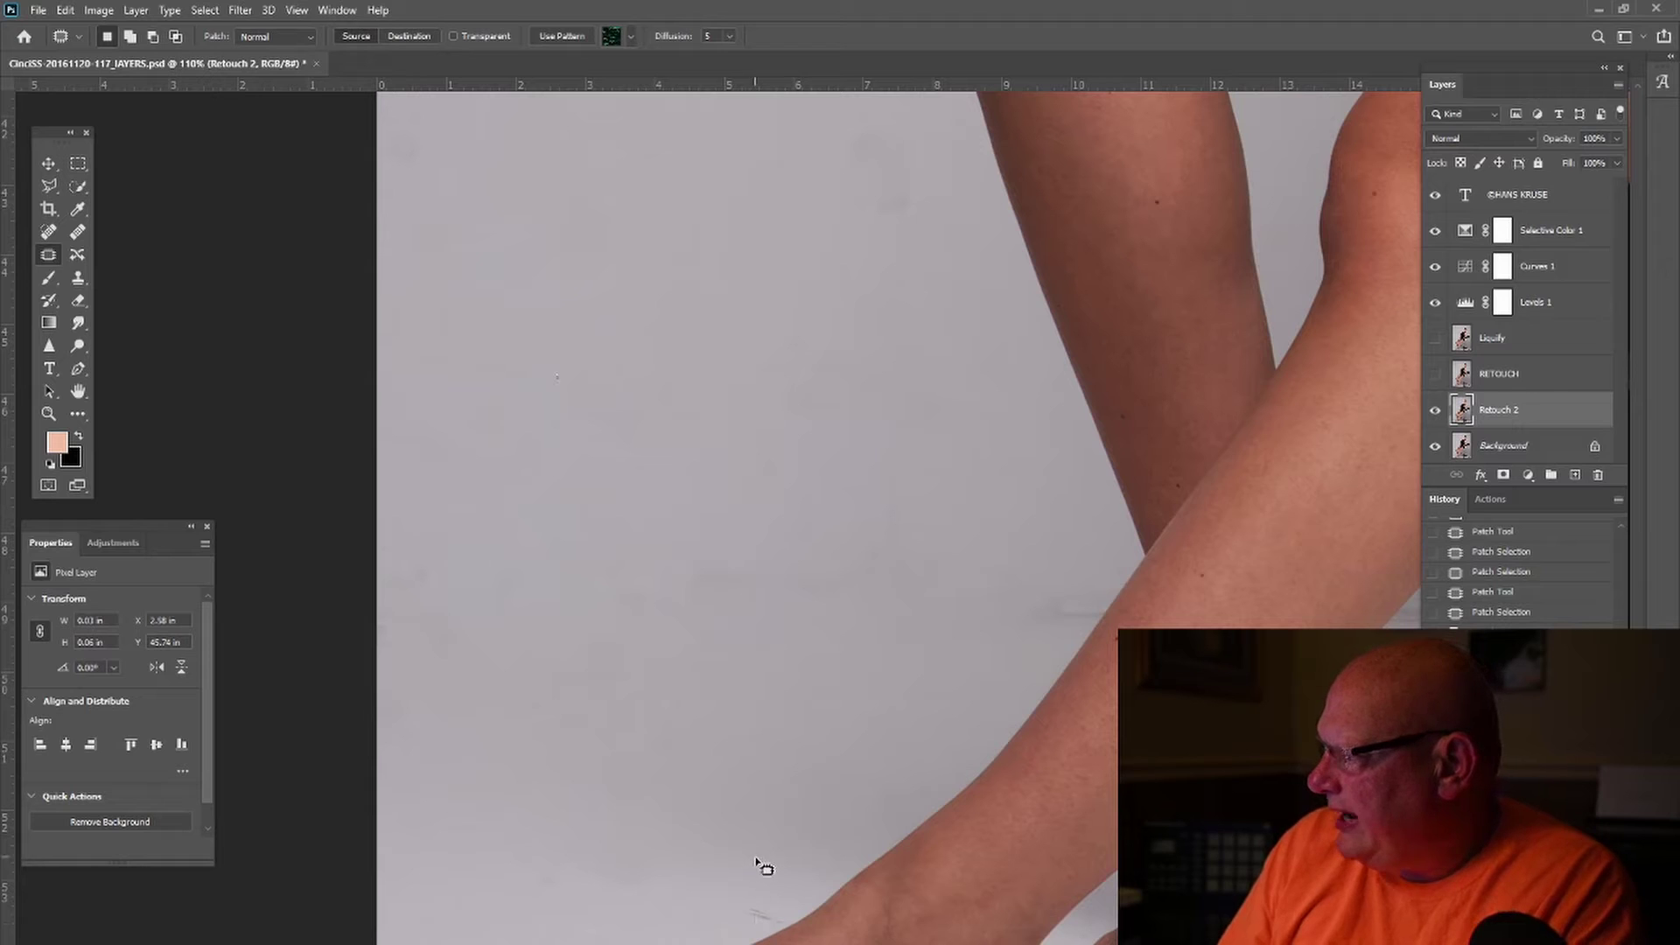
key("ctrl+d")
mouse_move(759, 879)
left_mouse_down()
mouse_move(735, 900)
mouse_move(798, 911)
mouse_move(740, 841)
left_mouse_up()
key("ctrl+d")
Step: Patch the leftover piece of the wall-floor line next to the front calf and clear the selection
mouse_move(1074, 590)
left_mouse_down()
mouse_move(1002, 623)
mouse_move(1053, 629)
mouse_move(1092, 605)
mouse_move(948, 678)
left_mouse_up()
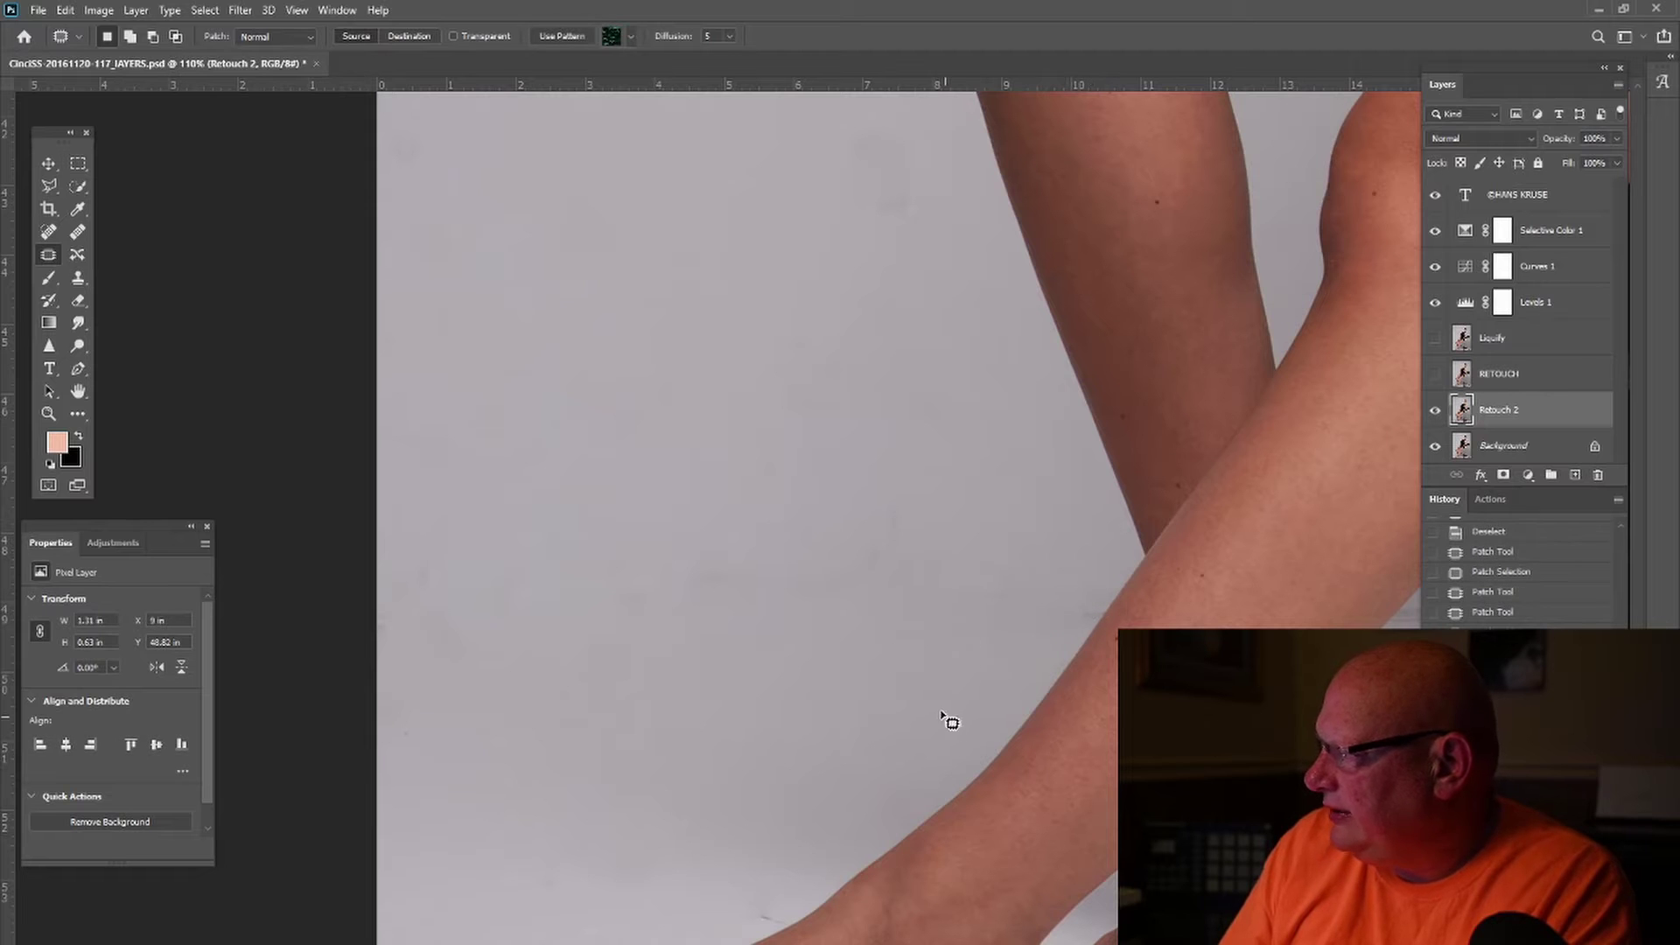
left_click(949, 722)
left_click(781, 380)
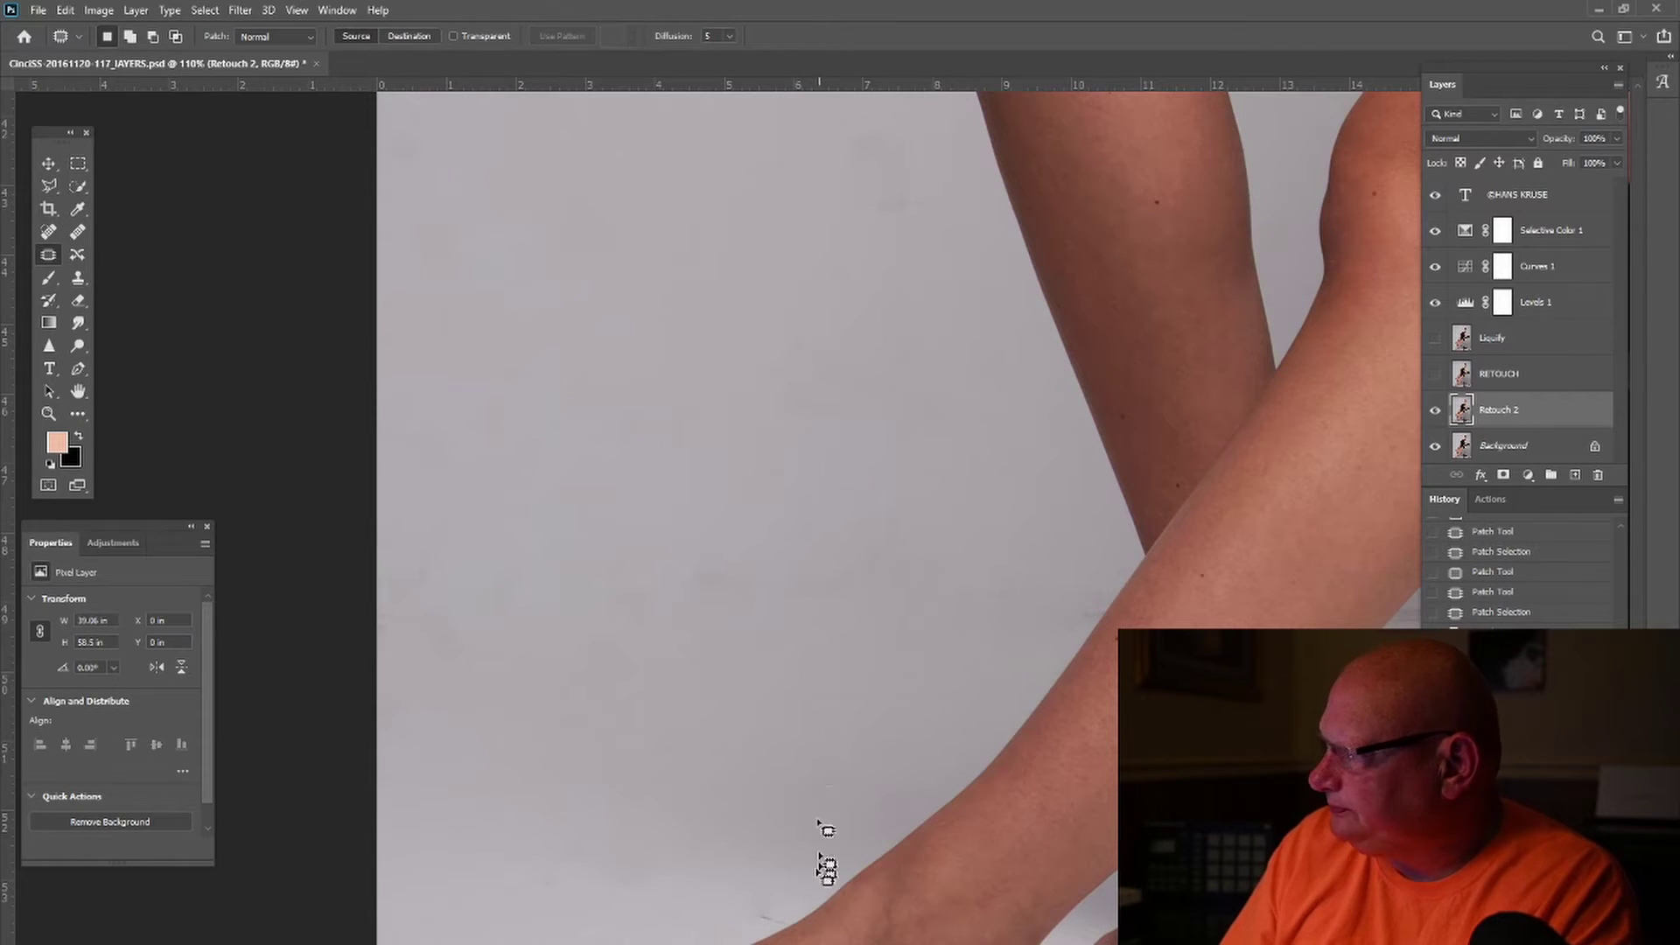
Step: Patch the dark round spots on the floor and wall beneath the chair's crossbar
scroll(826, 866, "right", 8)
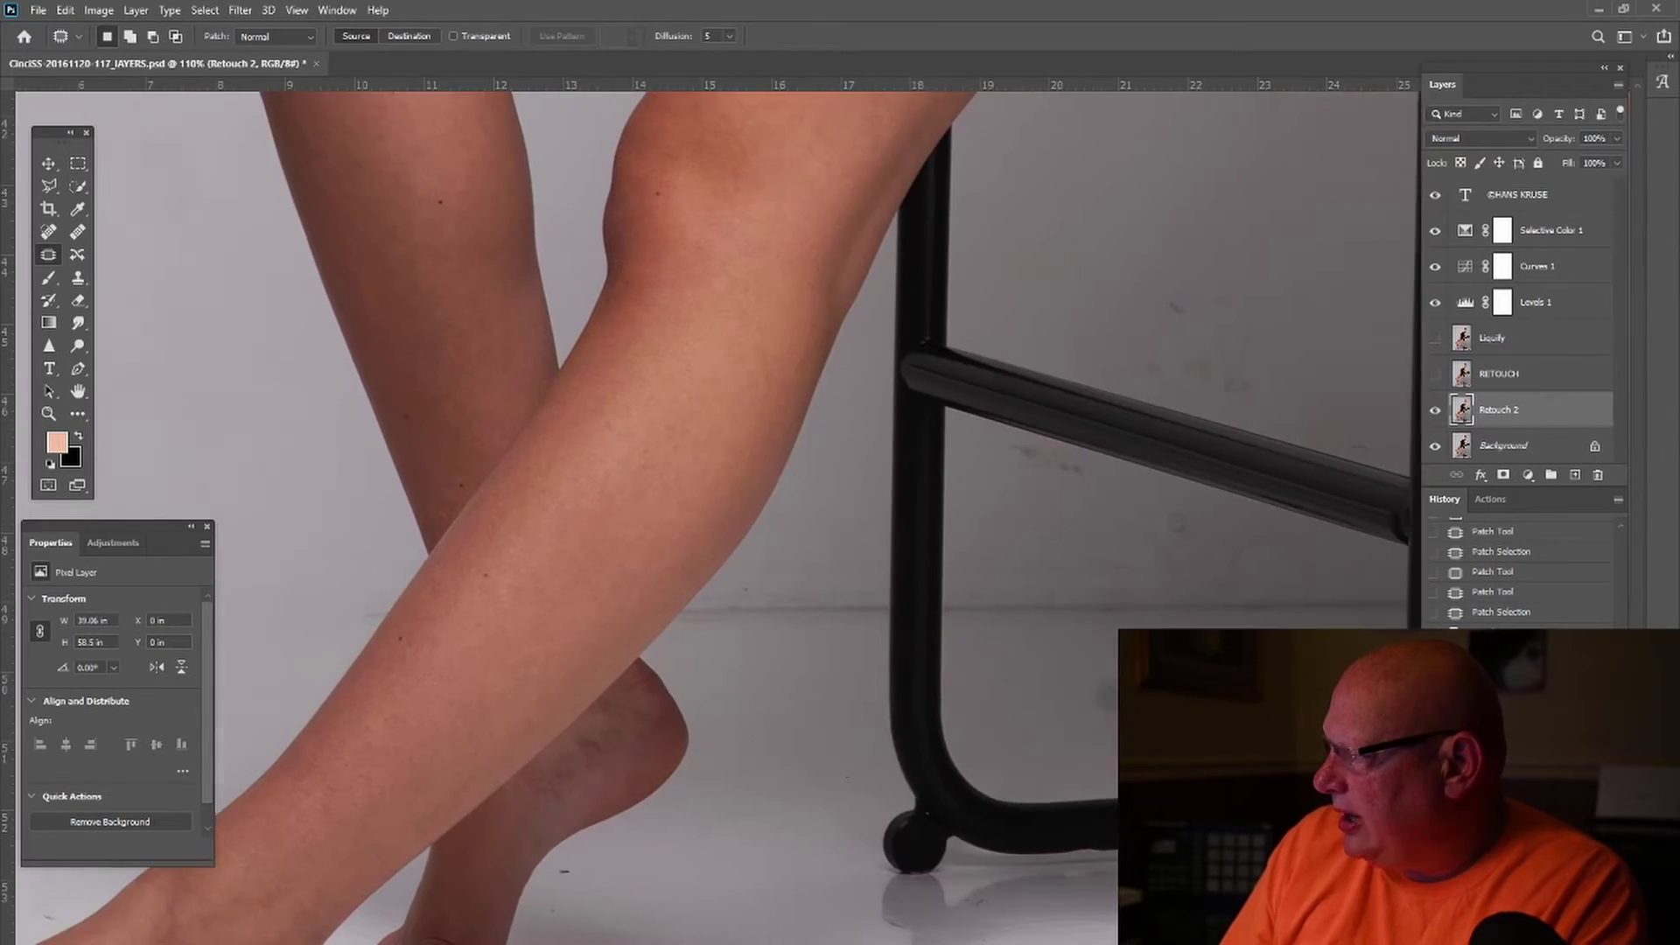
scroll(827, 866, "right", 3)
mouse_move(966, 696)
left_mouse_down()
mouse_move(891, 702)
mouse_move(1078, 691)
left_mouse_up()
key("ctrl+d")
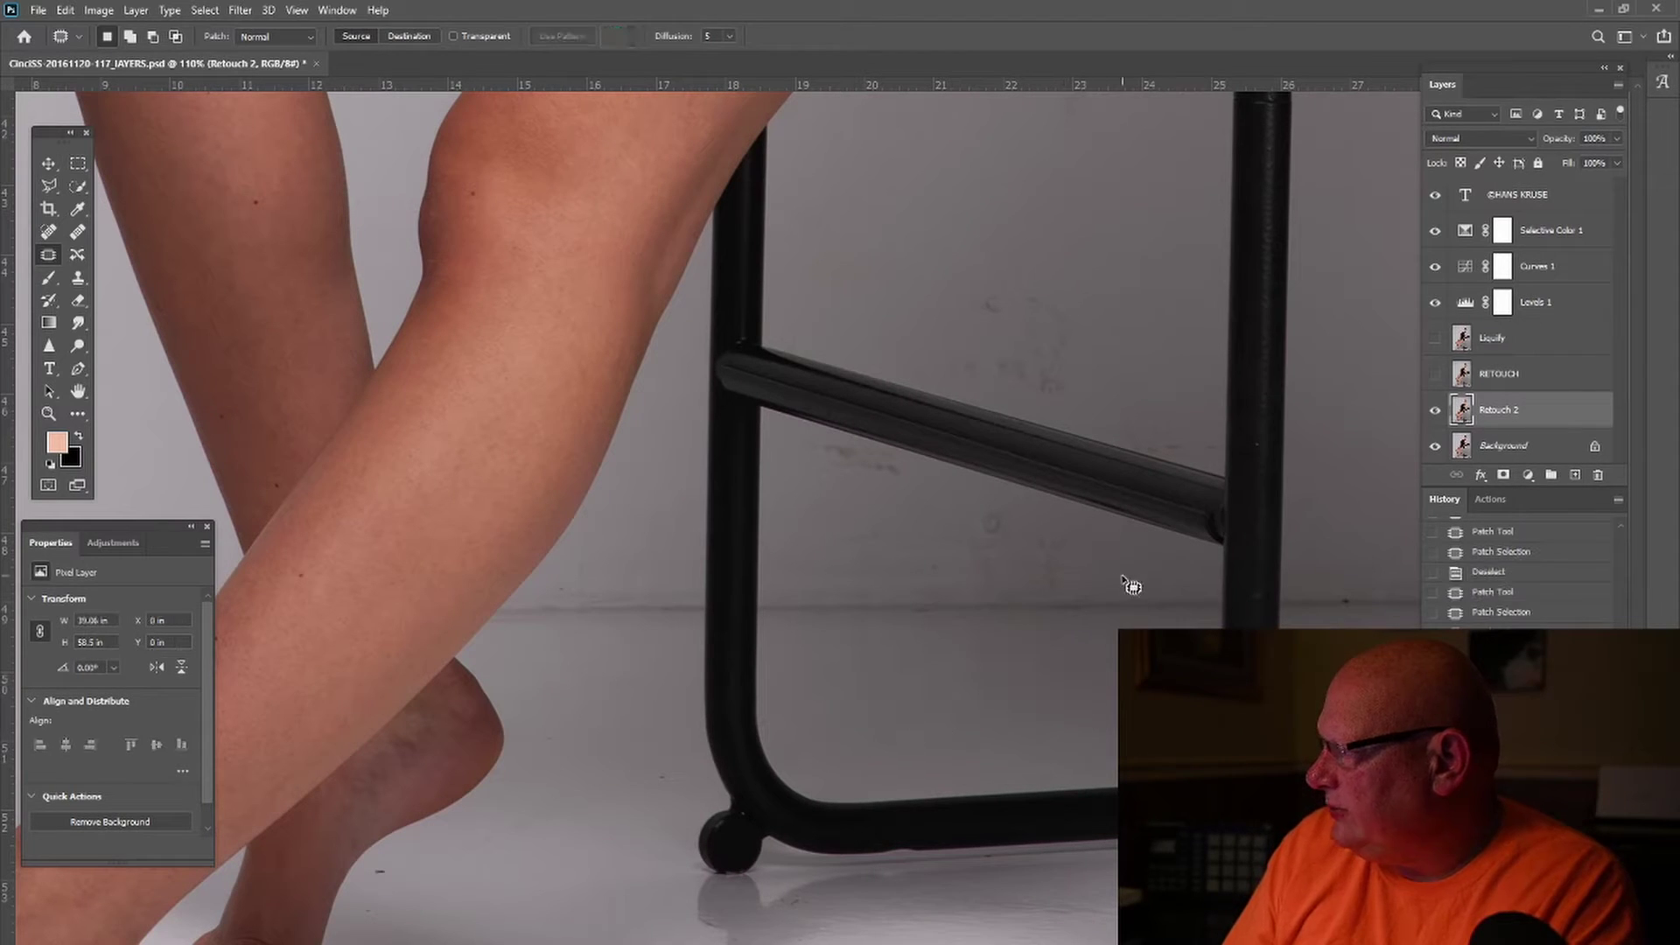
mouse_move(1027, 530)
left_mouse_down()
mouse_move(989, 510)
mouse_move(969, 547)
mouse_move(1005, 536)
left_mouse_up()
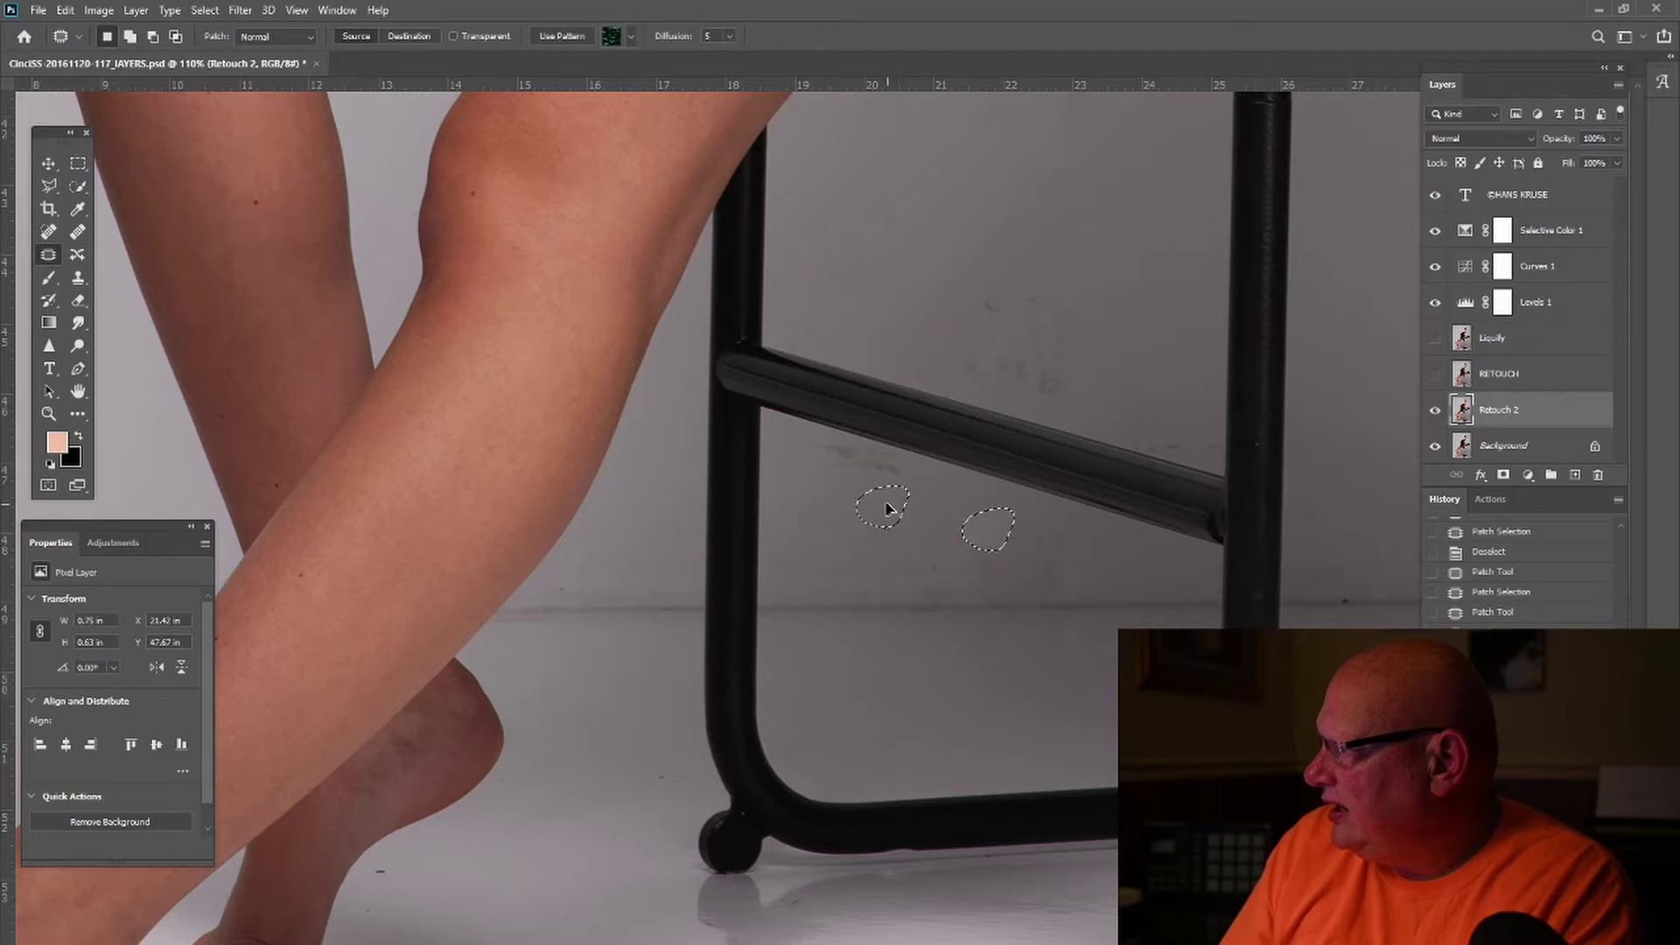
key("ctrl+d")
Step: Patch the smudges on the backdrop above the chair's crossbar
mouse_move(1053, 251)
left_mouse_down()
mouse_move(911, 345)
mouse_move(1050, 390)
mouse_move(1069, 322)
mouse_move(1041, 232)
mouse_move(1144, 254)
left_mouse_up()
key("ctrl+d")
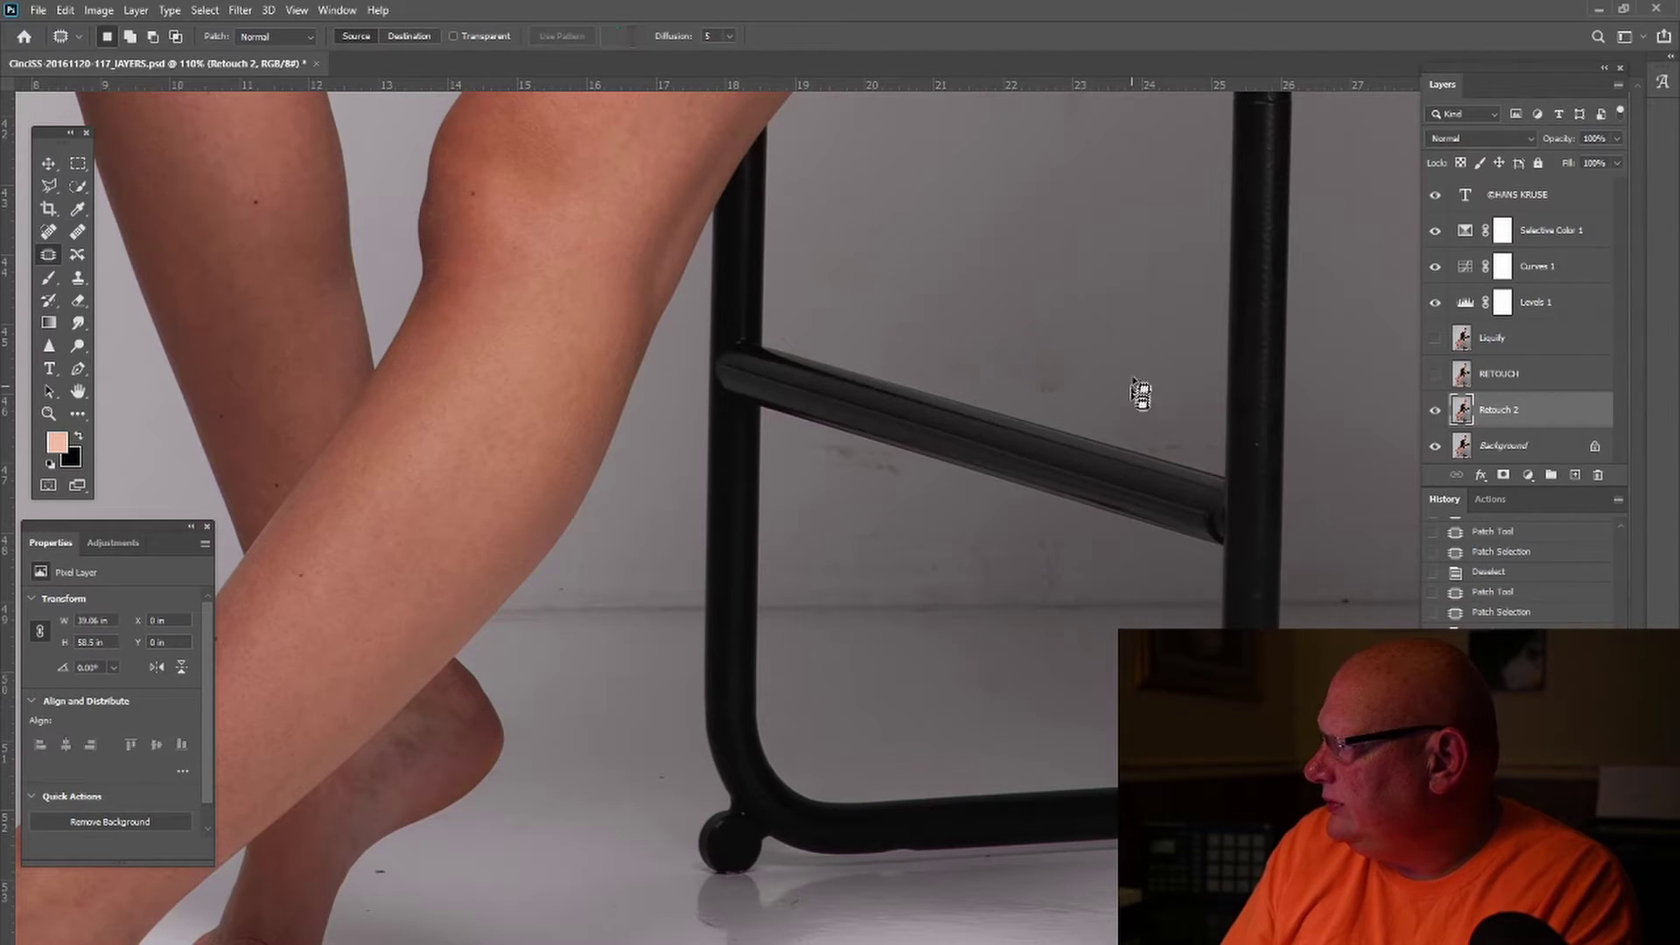
mouse_move(1083, 395)
left_mouse_down()
mouse_move(985, 354)
mouse_move(958, 375)
mouse_move(1107, 395)
mouse_move(1083, 306)
left_mouse_up()
key("ctrl+d")
Step: Patch the streaks just under the crossbar and the wall-floor line between the chair legs
mouse_move(933, 480)
left_mouse_down()
mouse_move(817, 434)
mouse_move(796, 443)
mouse_move(867, 483)
mouse_move(927, 488)
mouse_move(913, 466)
mouse_move(861, 505)
left_mouse_up()
key("ctrl+d")
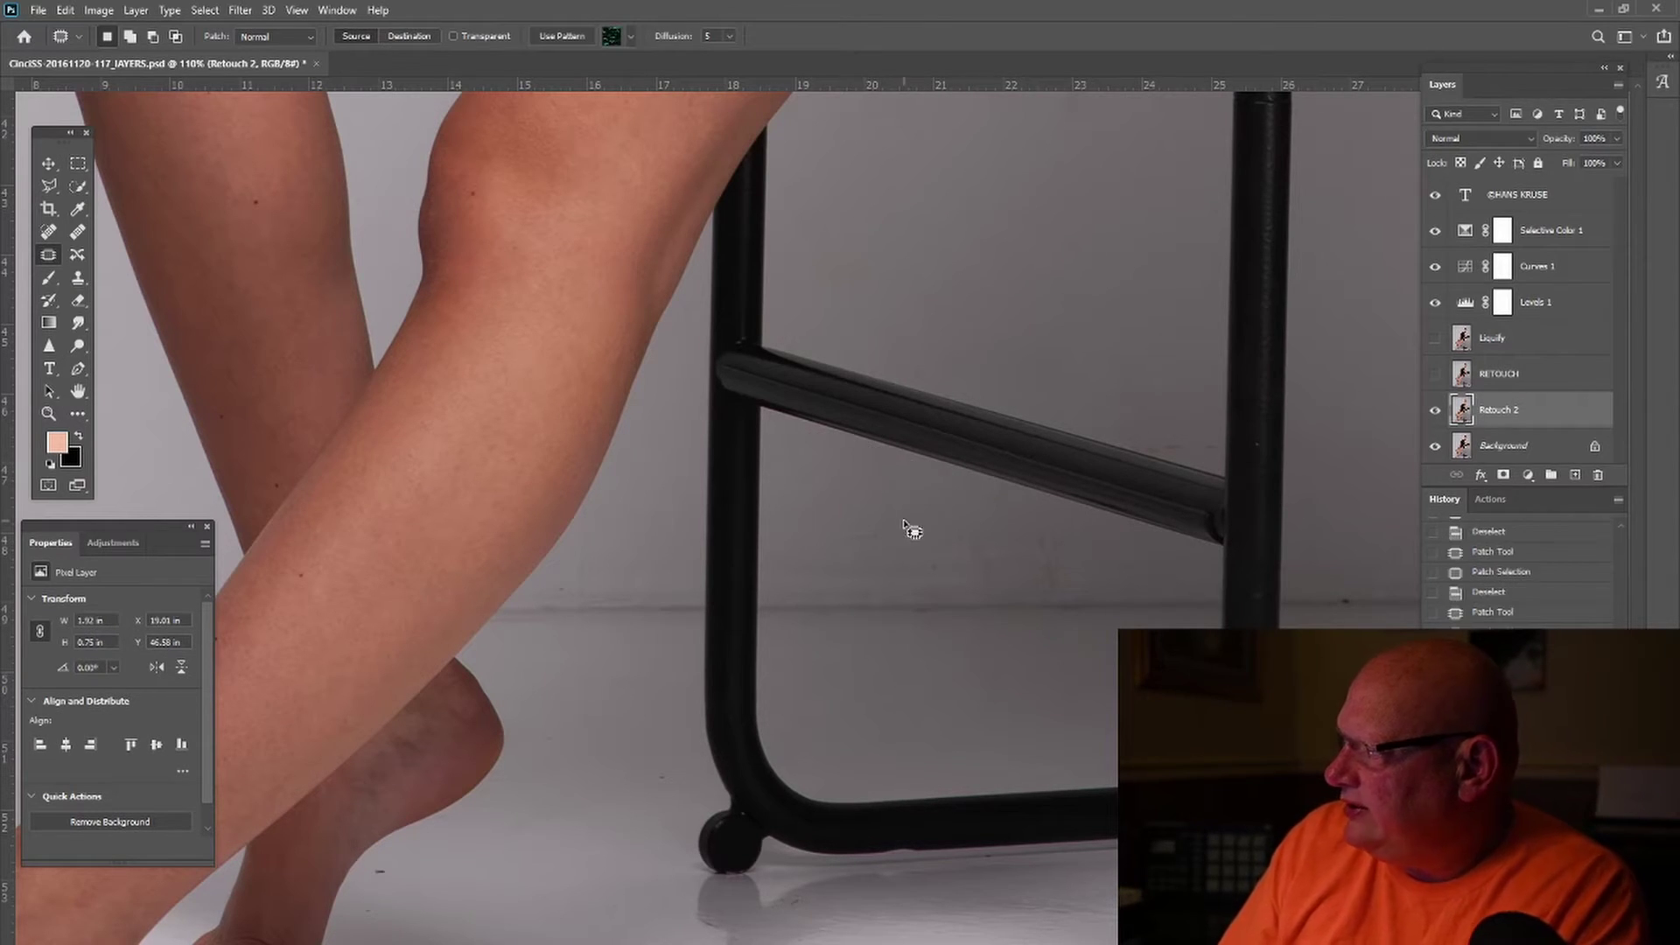
mouse_move(974, 577)
left_mouse_down()
mouse_move(798, 602)
mouse_move(780, 633)
mouse_move(1083, 628)
mouse_move(1184, 607)
mouse_move(980, 575)
left_mouse_up()
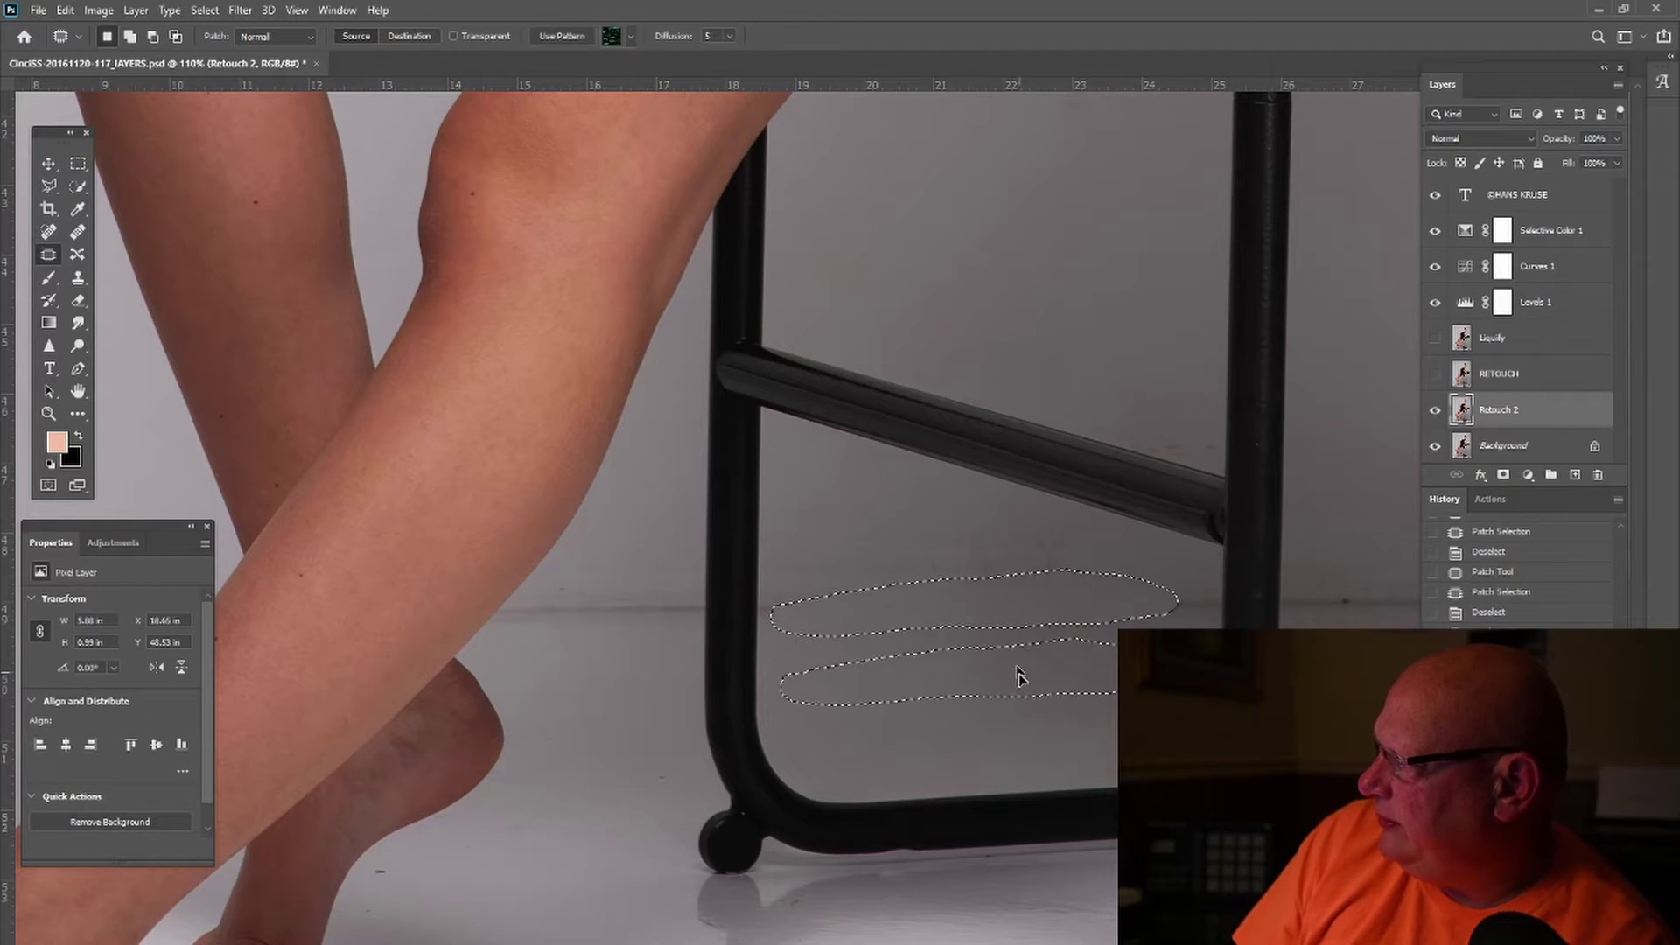
key("ctrl+d")
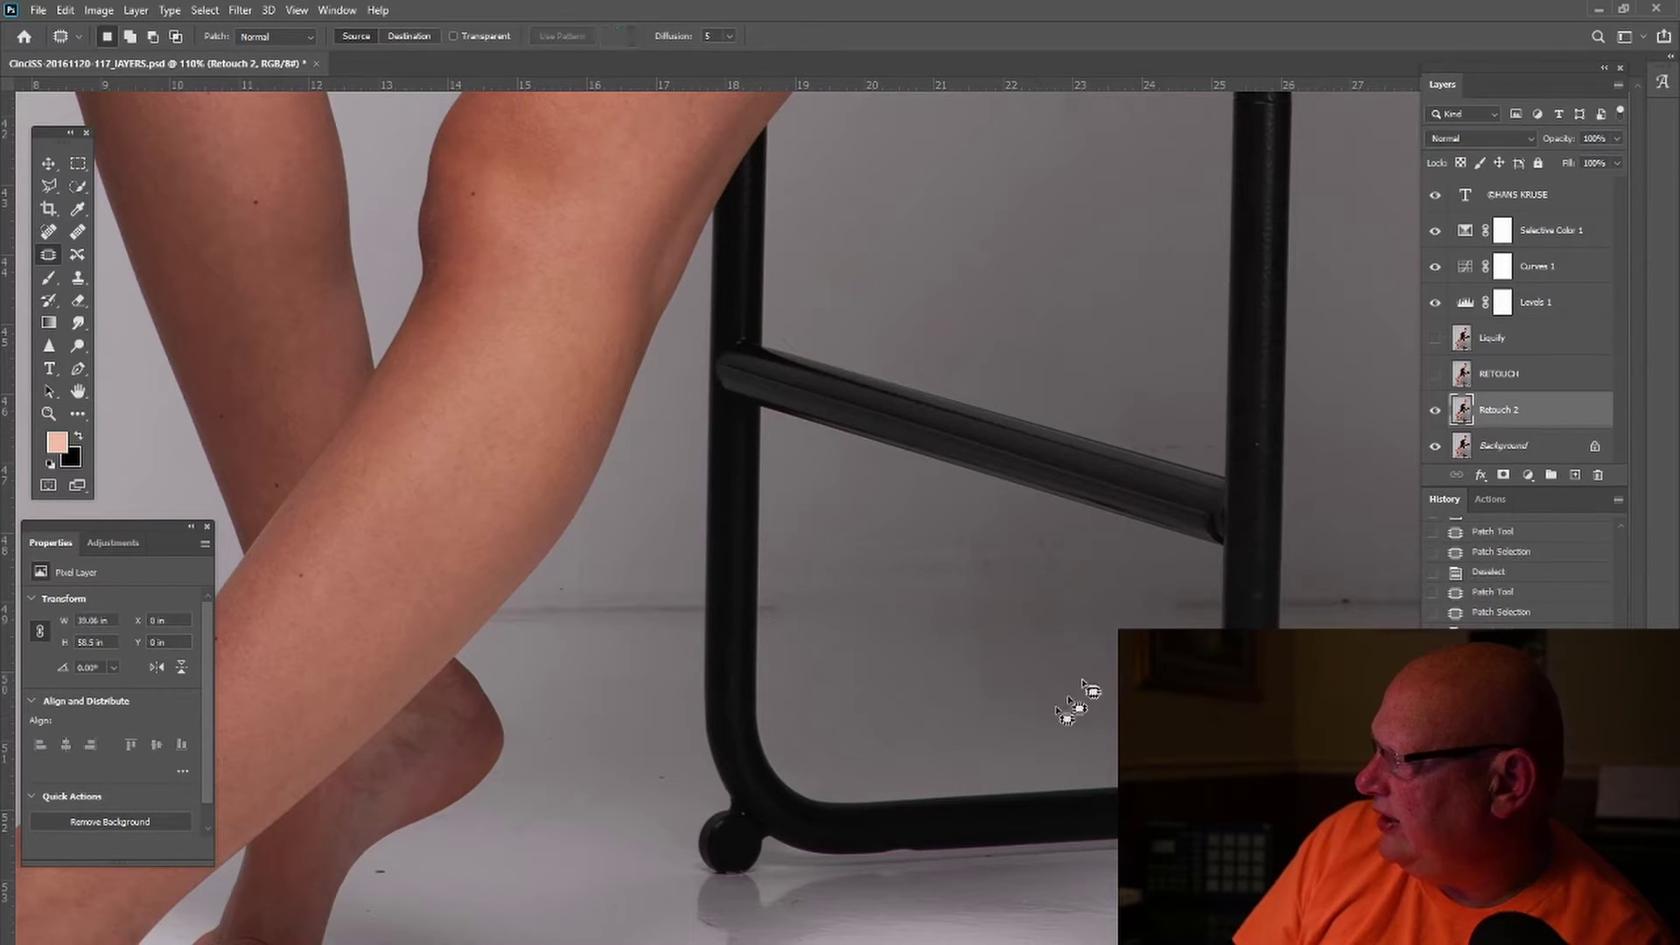
Step: Lasso the leftover wall-floor line beside the rear chair leg, clone it away with the Clone Stamp tool, and clear the selection
left_click(54, 191)
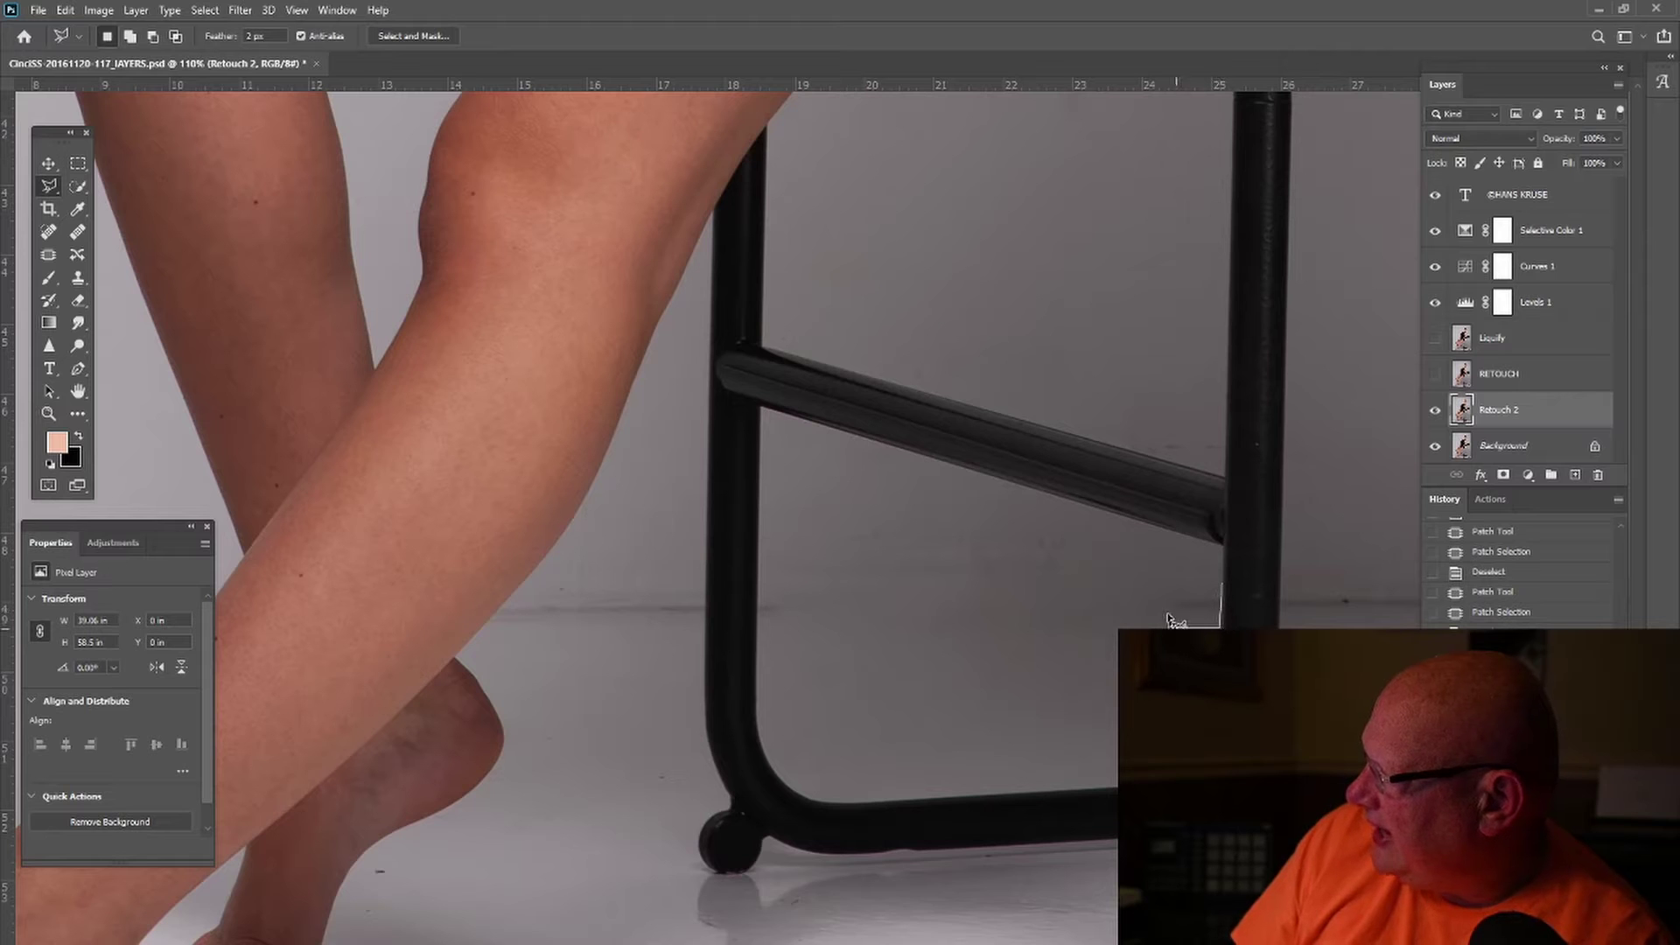
left_click(1222, 584)
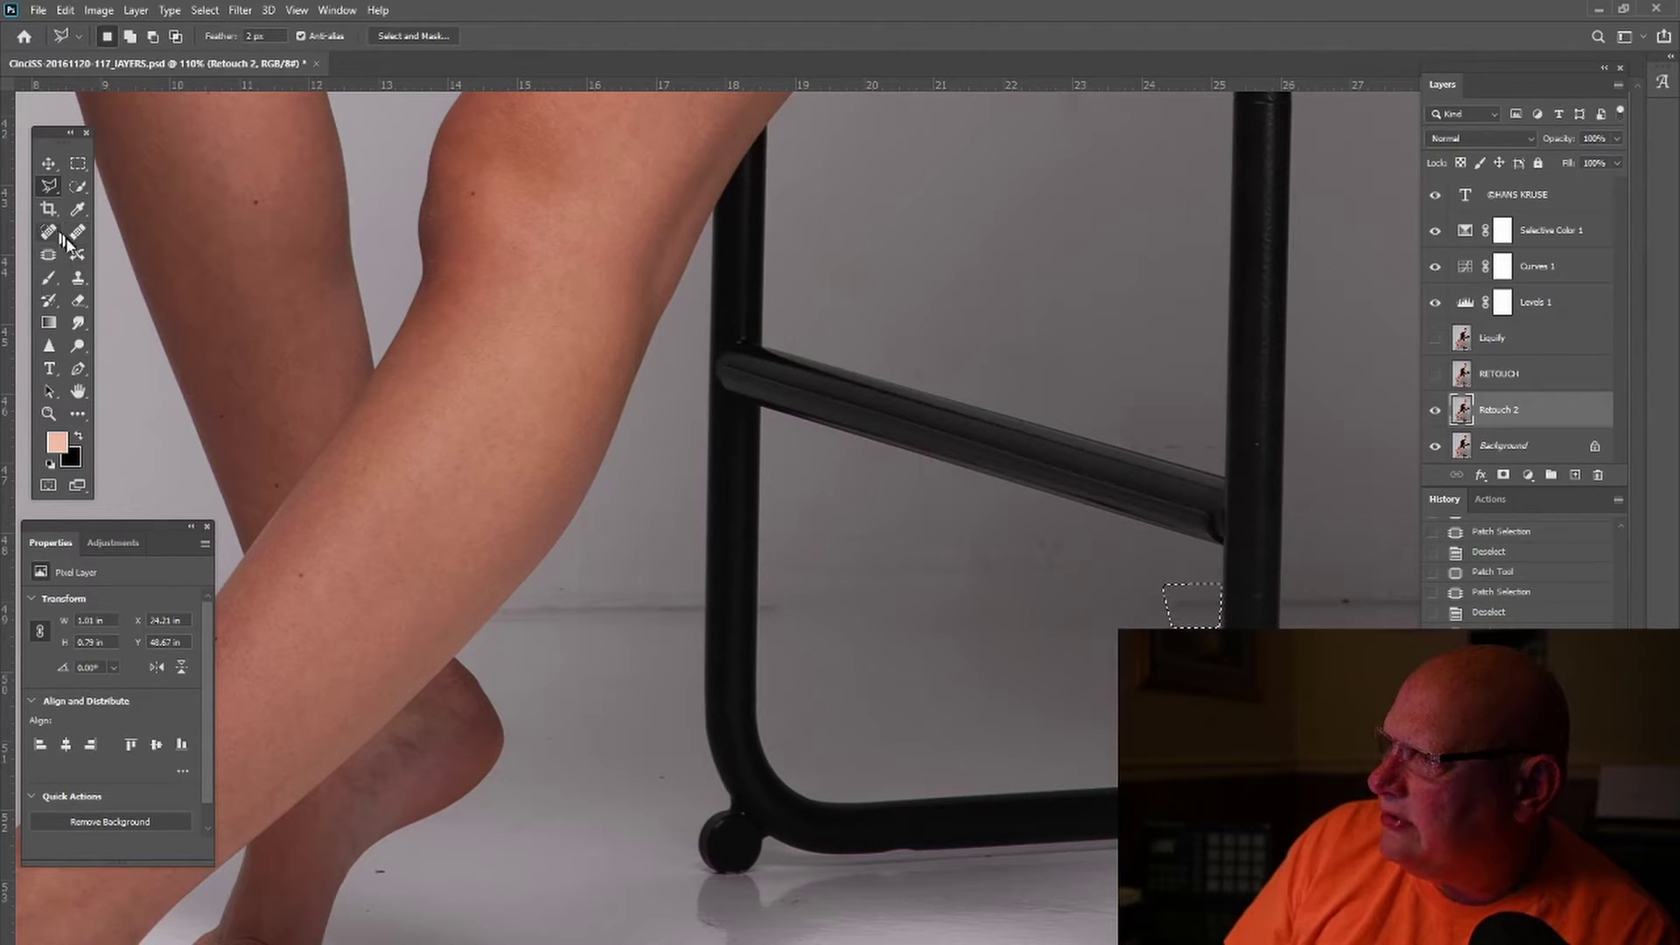
left_click(78, 278)
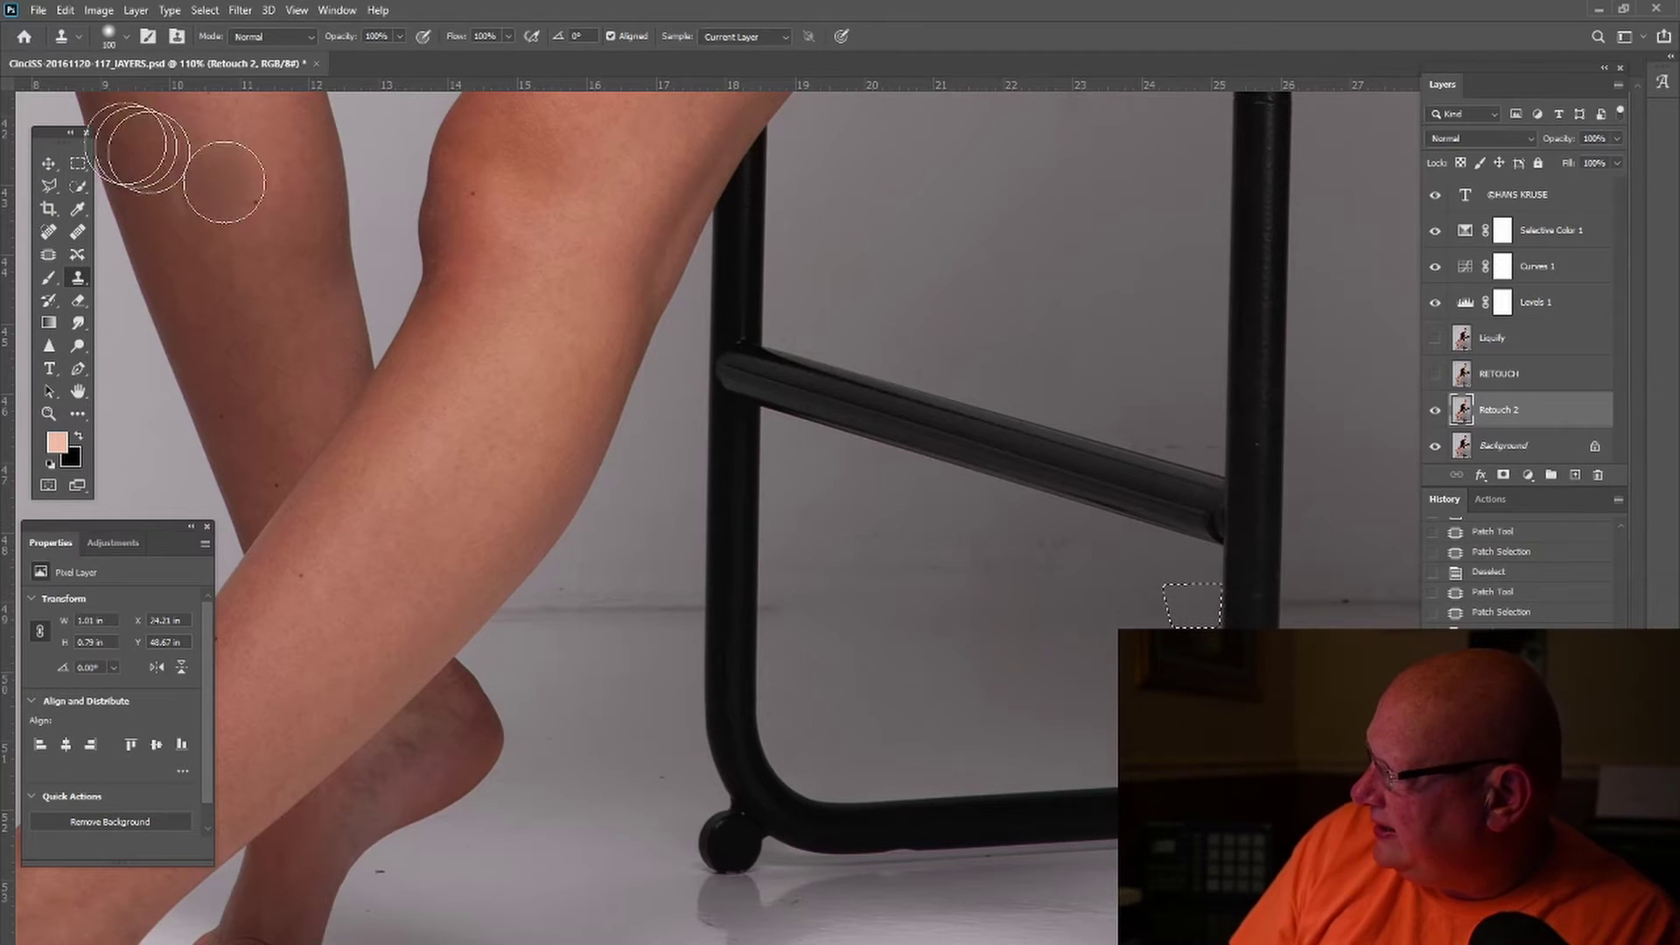
left_click(205, 10)
left_click(229, 46)
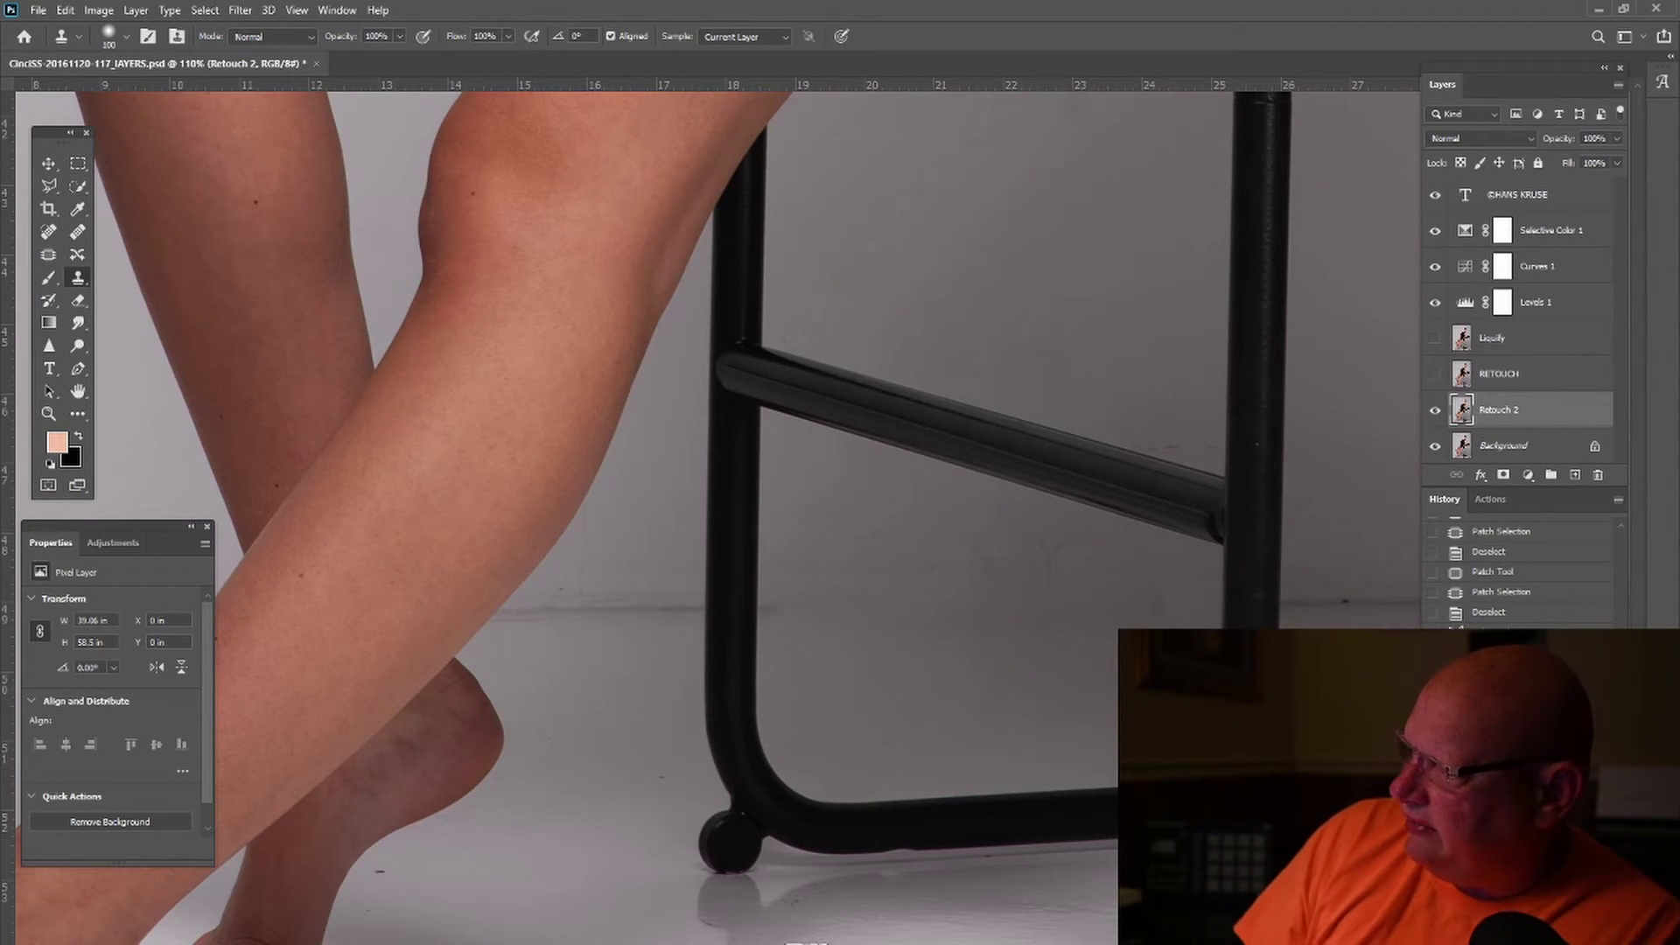
Step: Patch the wall-floor line and the dark scratches on the backdrop beyond the rear chair leg, clearing the selection after each repair
scroll(544, 321, "right", 10)
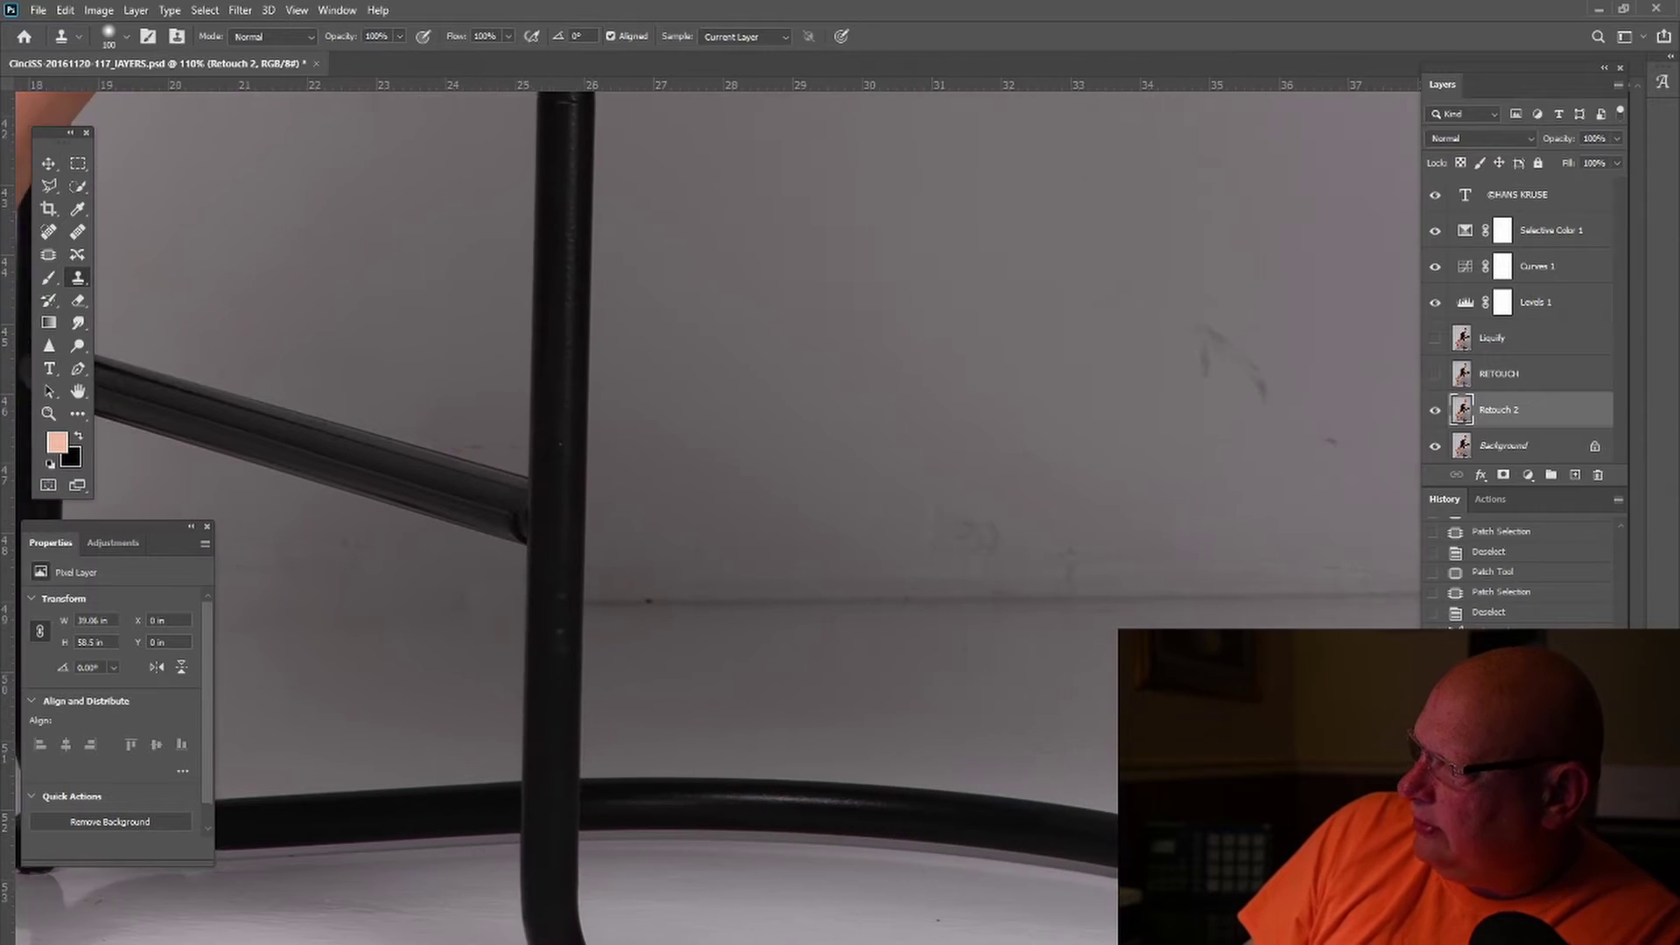
left_click(49, 254)
mouse_move(998, 553)
left_mouse_down()
mouse_move(507, 557)
mouse_move(411, 585)
mouse_move(399, 618)
mouse_move(660, 657)
mouse_move(1101, 674)
mouse_move(1335, 570)
mouse_move(1102, 545)
mouse_move(1009, 336)
mouse_move(979, 193)
mouse_move(1072, 187)
left_mouse_up()
key("ctrl+d")
mouse_move(1238, 533)
left_mouse_down()
mouse_move(1313, 530)
mouse_move(1220, 578)
mouse_move(1122, 573)
left_mouse_up()
key("ctrl+d")
mouse_move(1116, 331)
left_mouse_down()
mouse_move(1043, 300)
mouse_move(1126, 387)
mouse_move(1115, 333)
mouse_move(819, 271)
left_mouse_up()
mouse_move(1173, 443)
left_mouse_down()
mouse_move(1145, 401)
mouse_move(1179, 470)
mouse_move(1166, 353)
left_mouse_up()
key("ctrl+d")
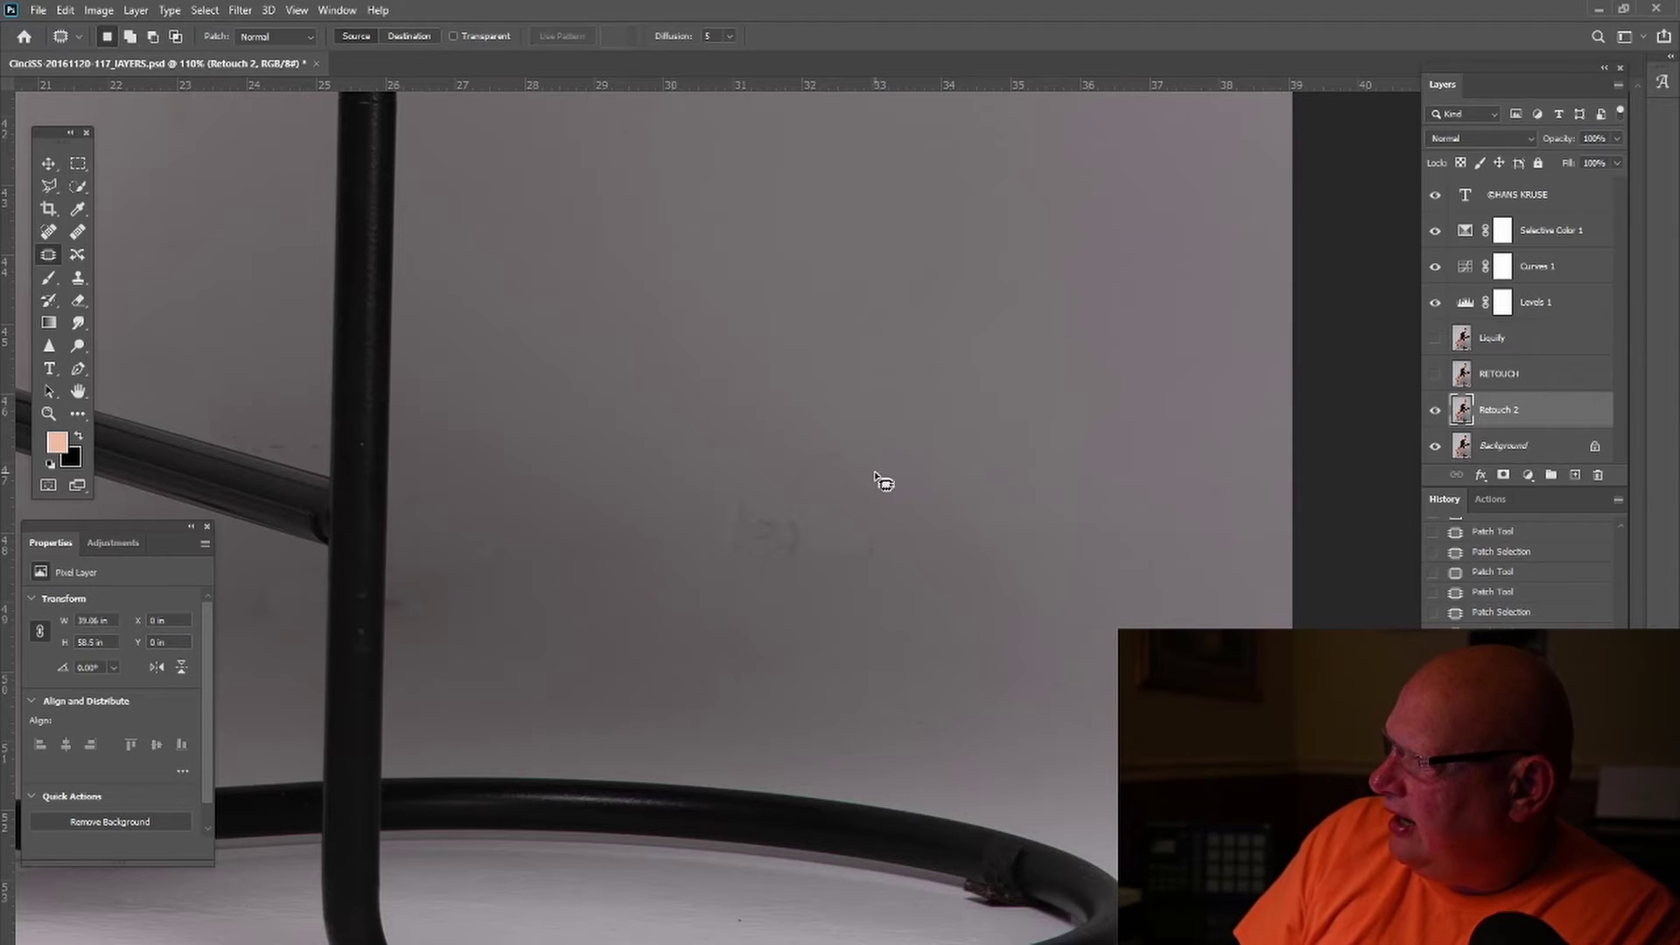
Step: Patch the faint smudge on the backdrop above the chair's curved base and clear the selection
mouse_move(884, 480)
left_mouse_down()
mouse_move(792, 448)
mouse_move(663, 530)
mouse_move(946, 511)
mouse_move(823, 523)
left_mouse_up()
left_click(842, 315)
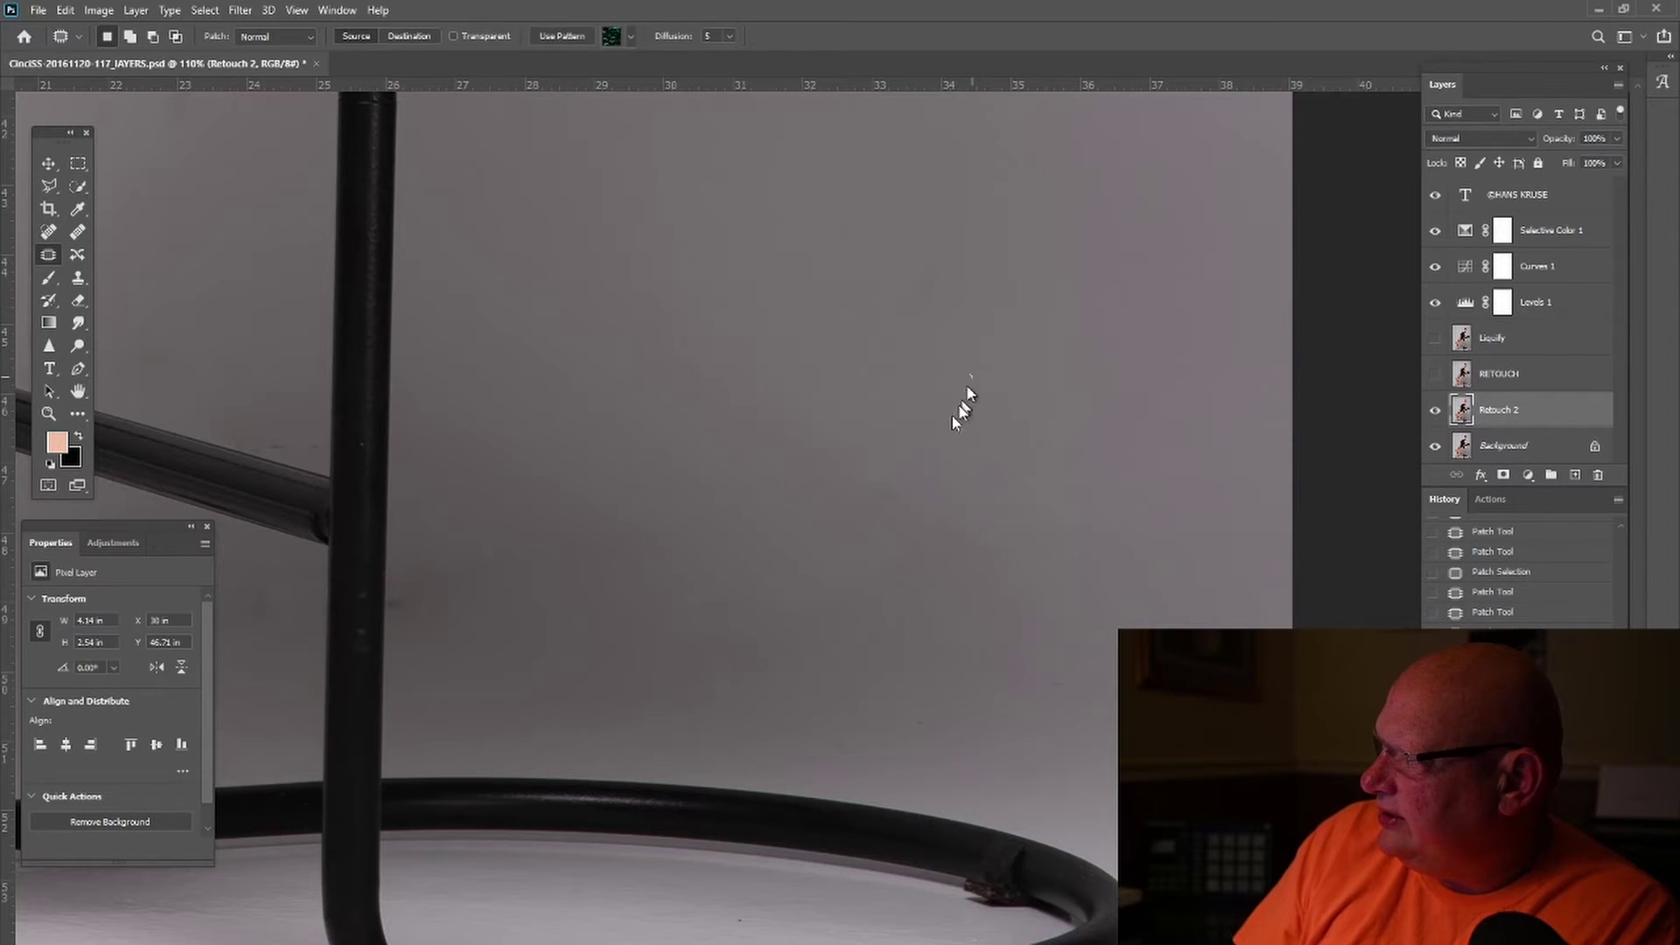
left_click(964, 401)
left_click(791, 386)
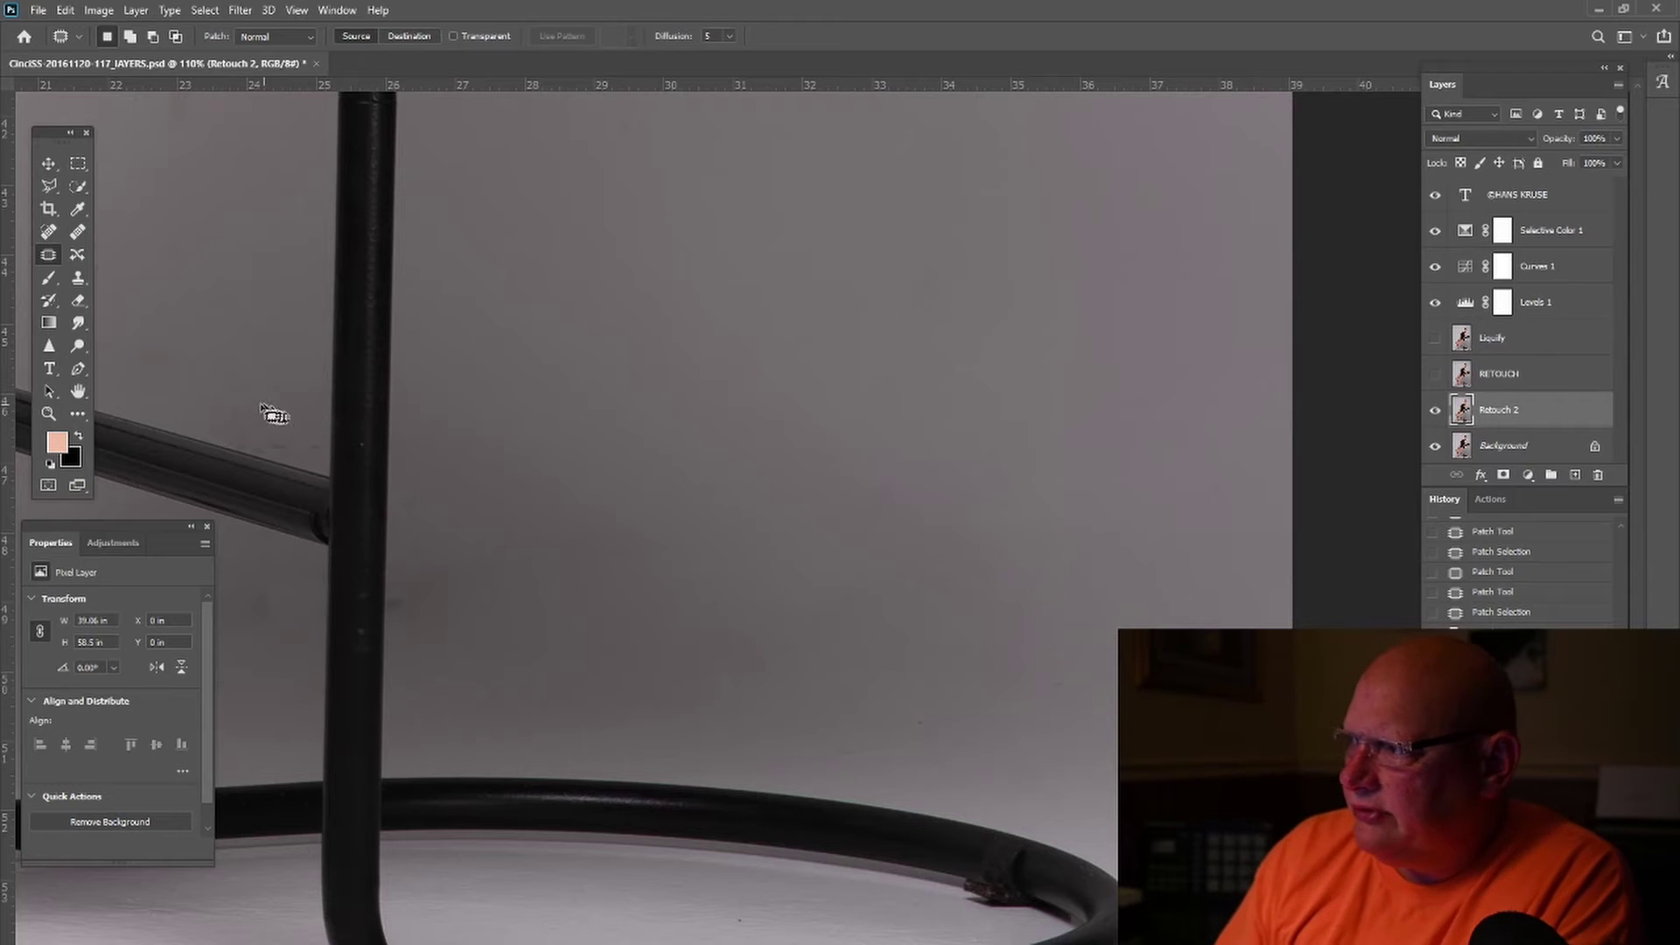
Step: Compare the background and legs with the Retouch 2 and RETOUCH layers shown and hidden, at full view and close up
left_click(48, 413)
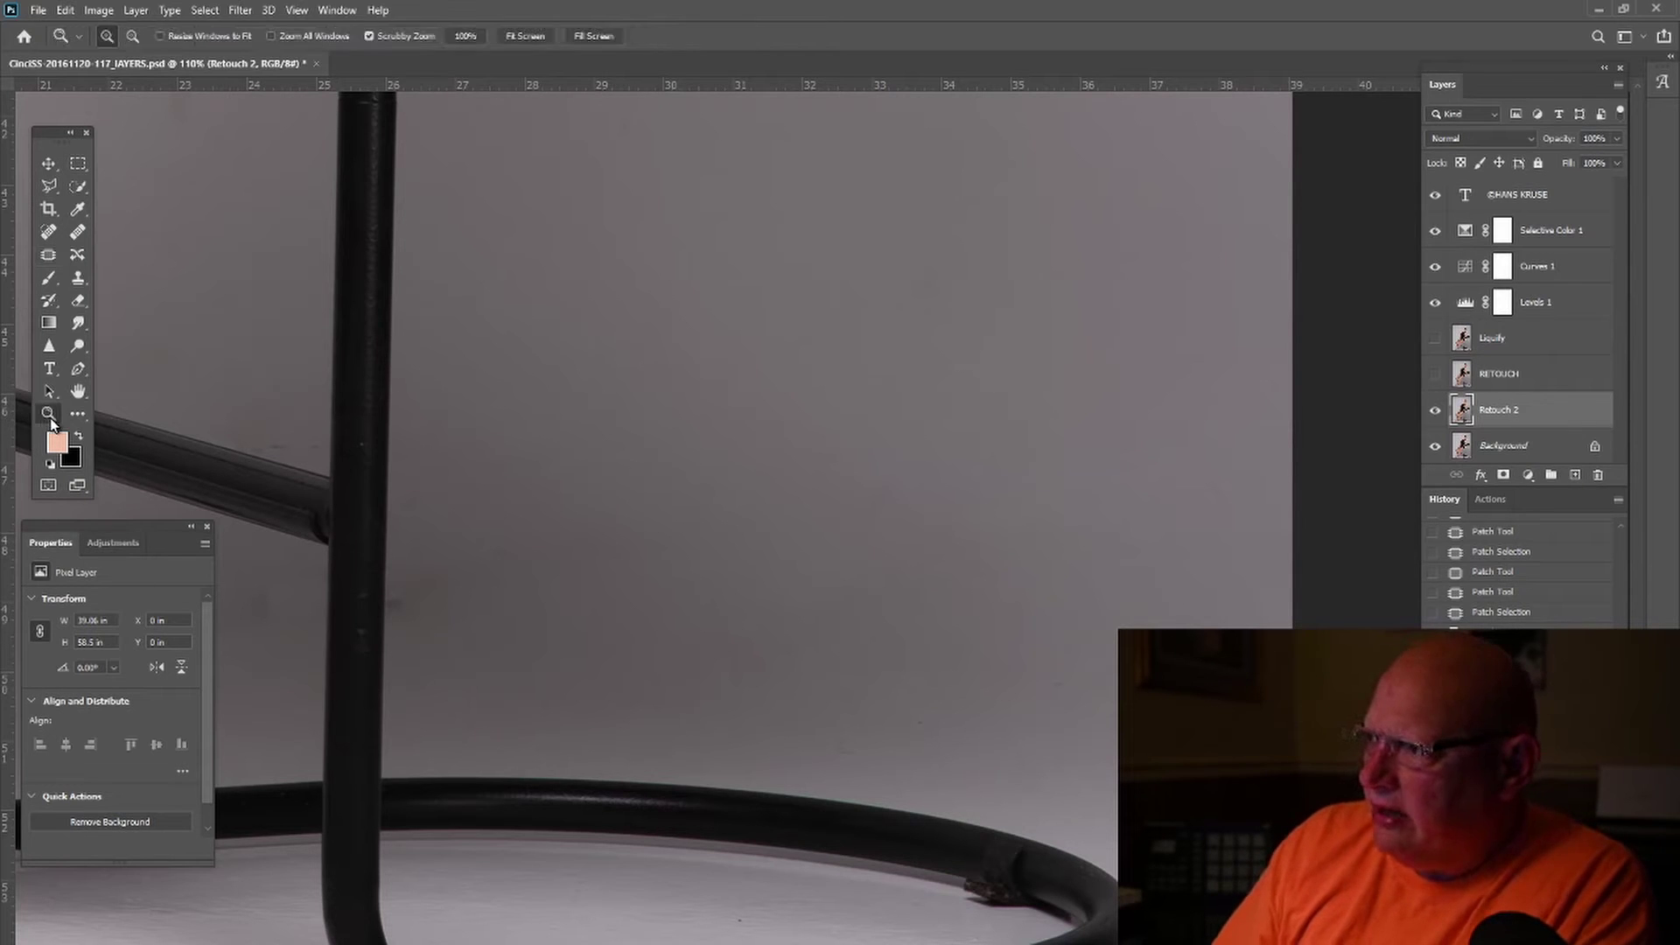
left_click(522, 463)
left_click(509, 38)
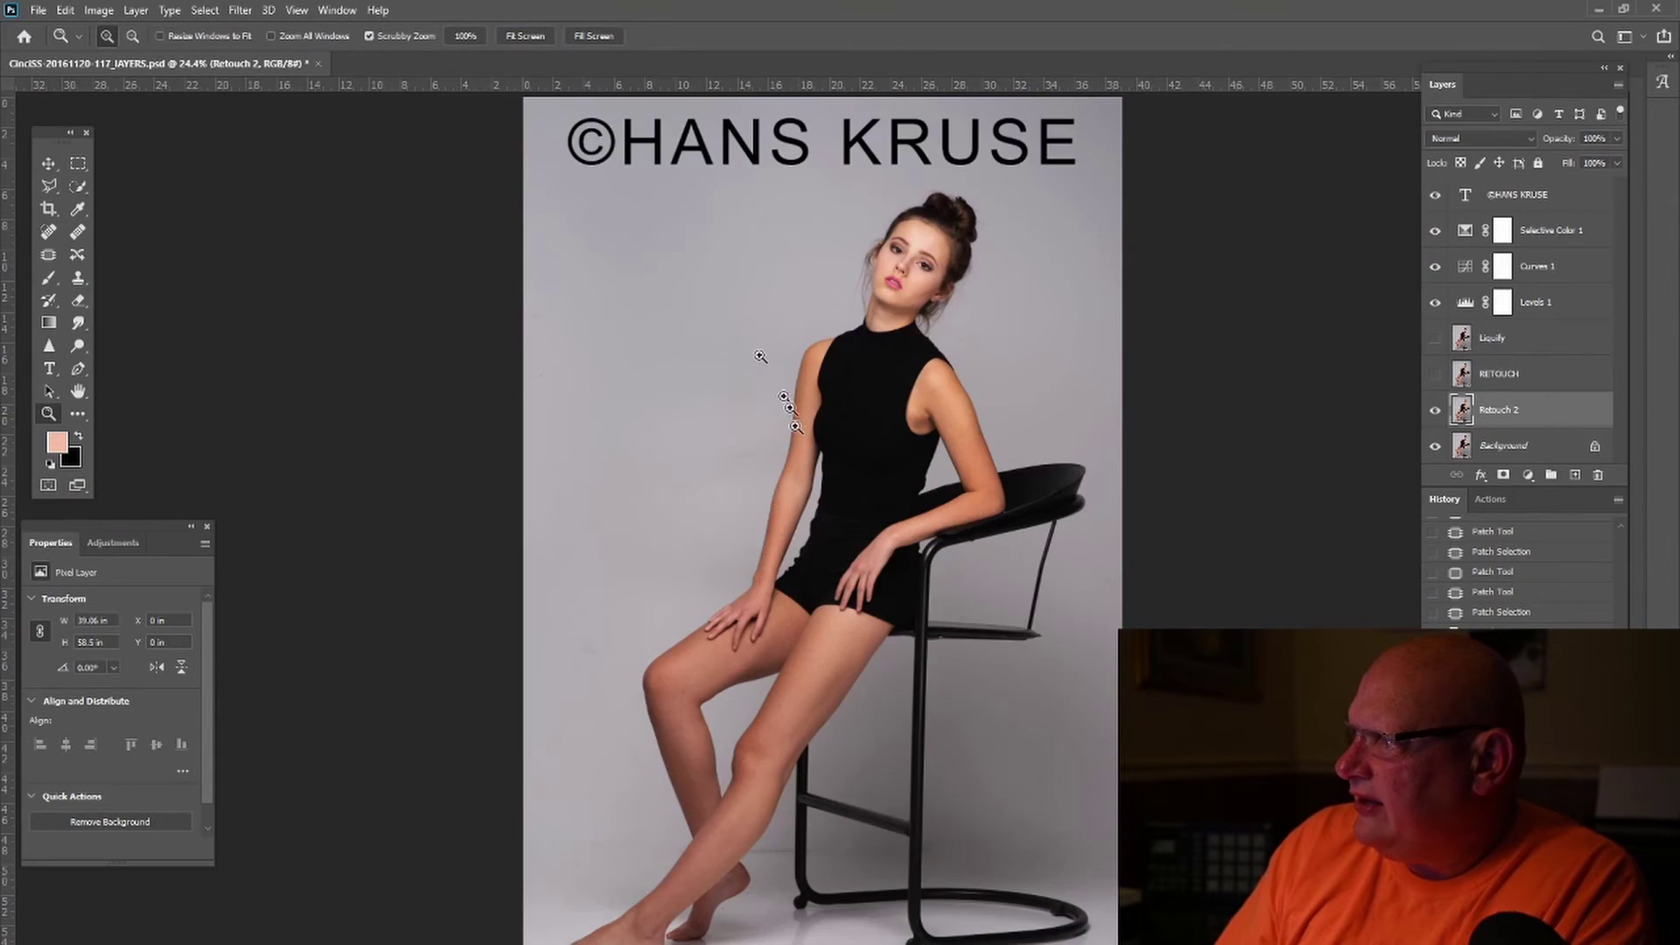
left_click(1435, 410)
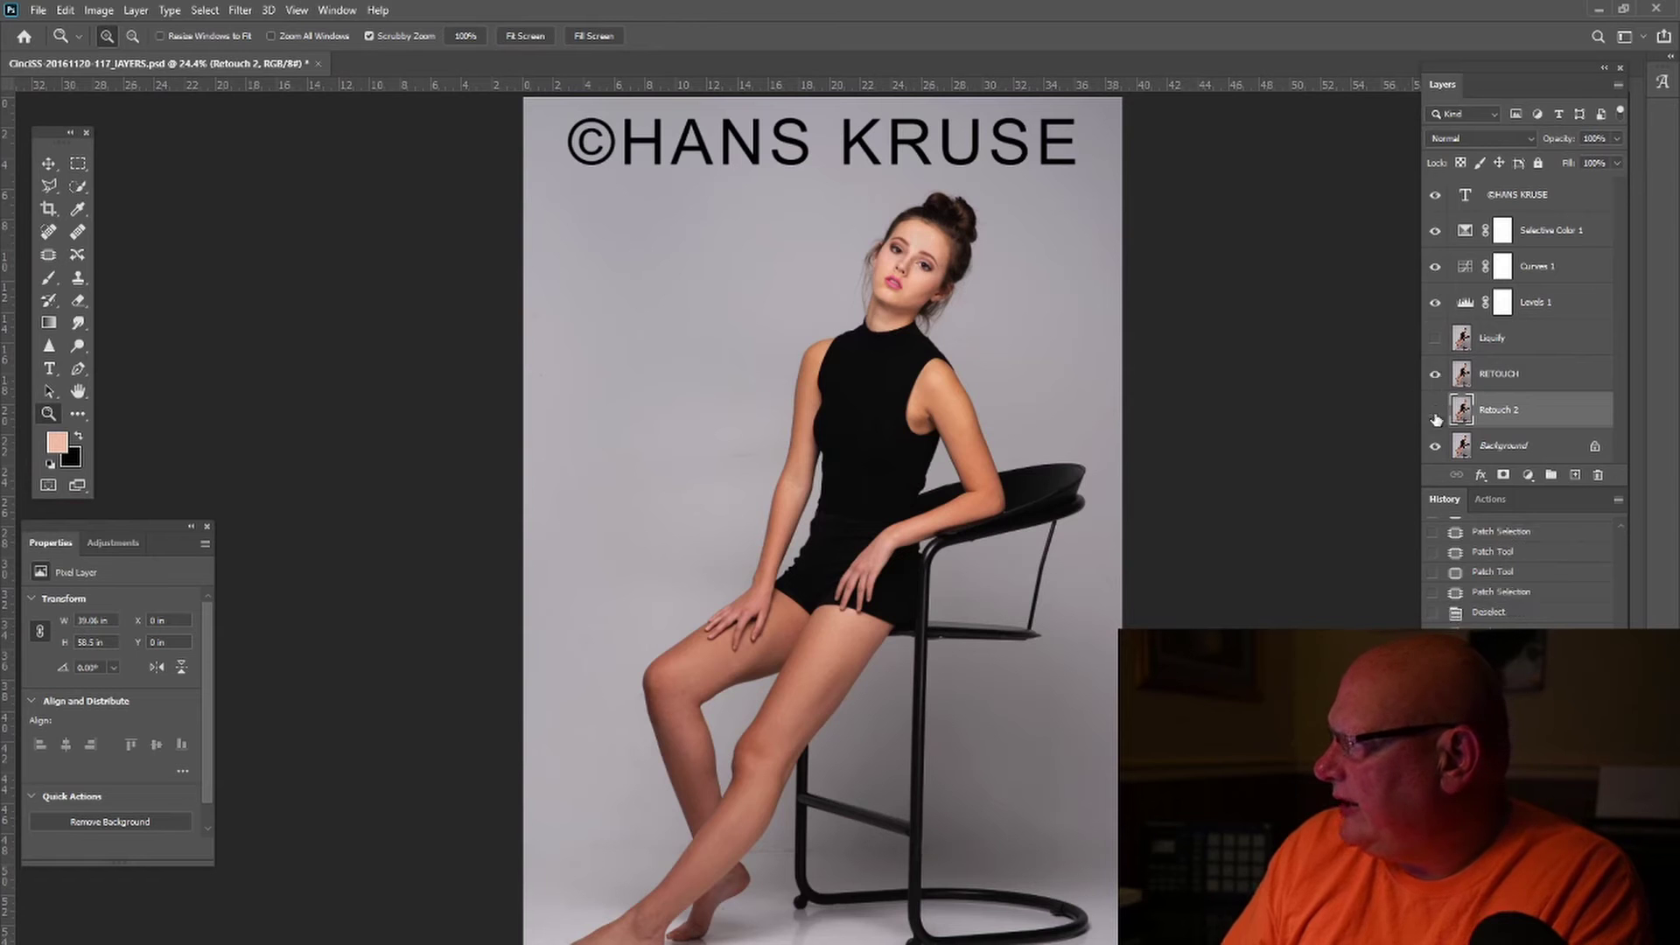
left_click(1435, 374)
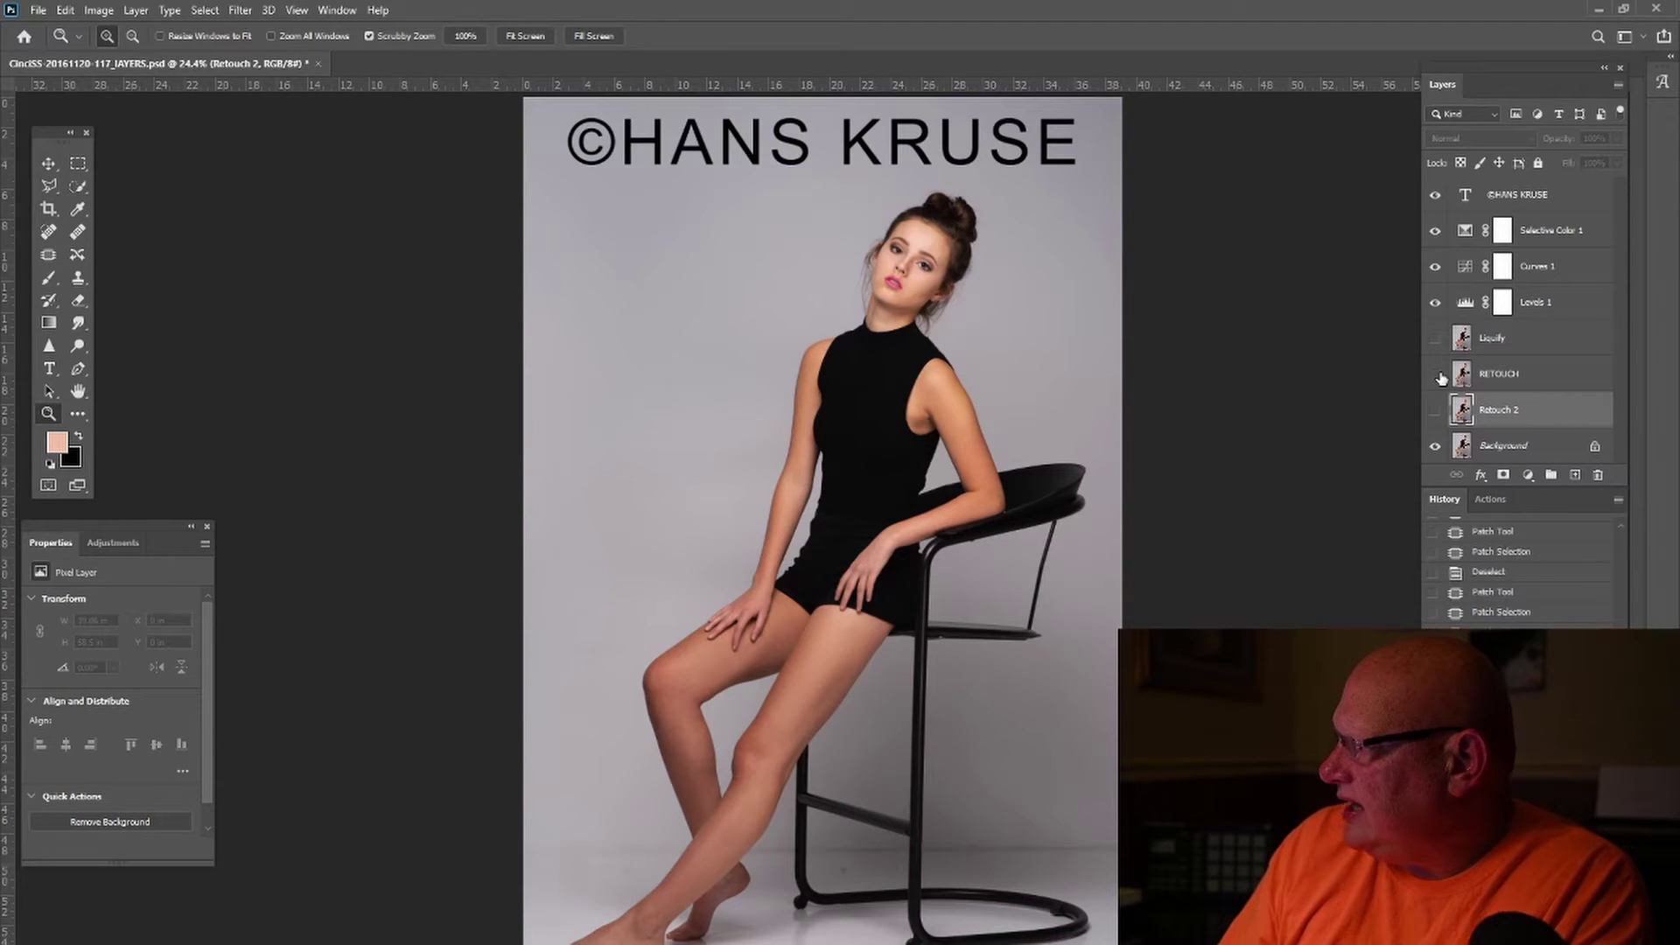
mouse_move(866, 871)
left_mouse_down()
mouse_move(992, 882)
mouse_move(1114, 770)
left_mouse_up()
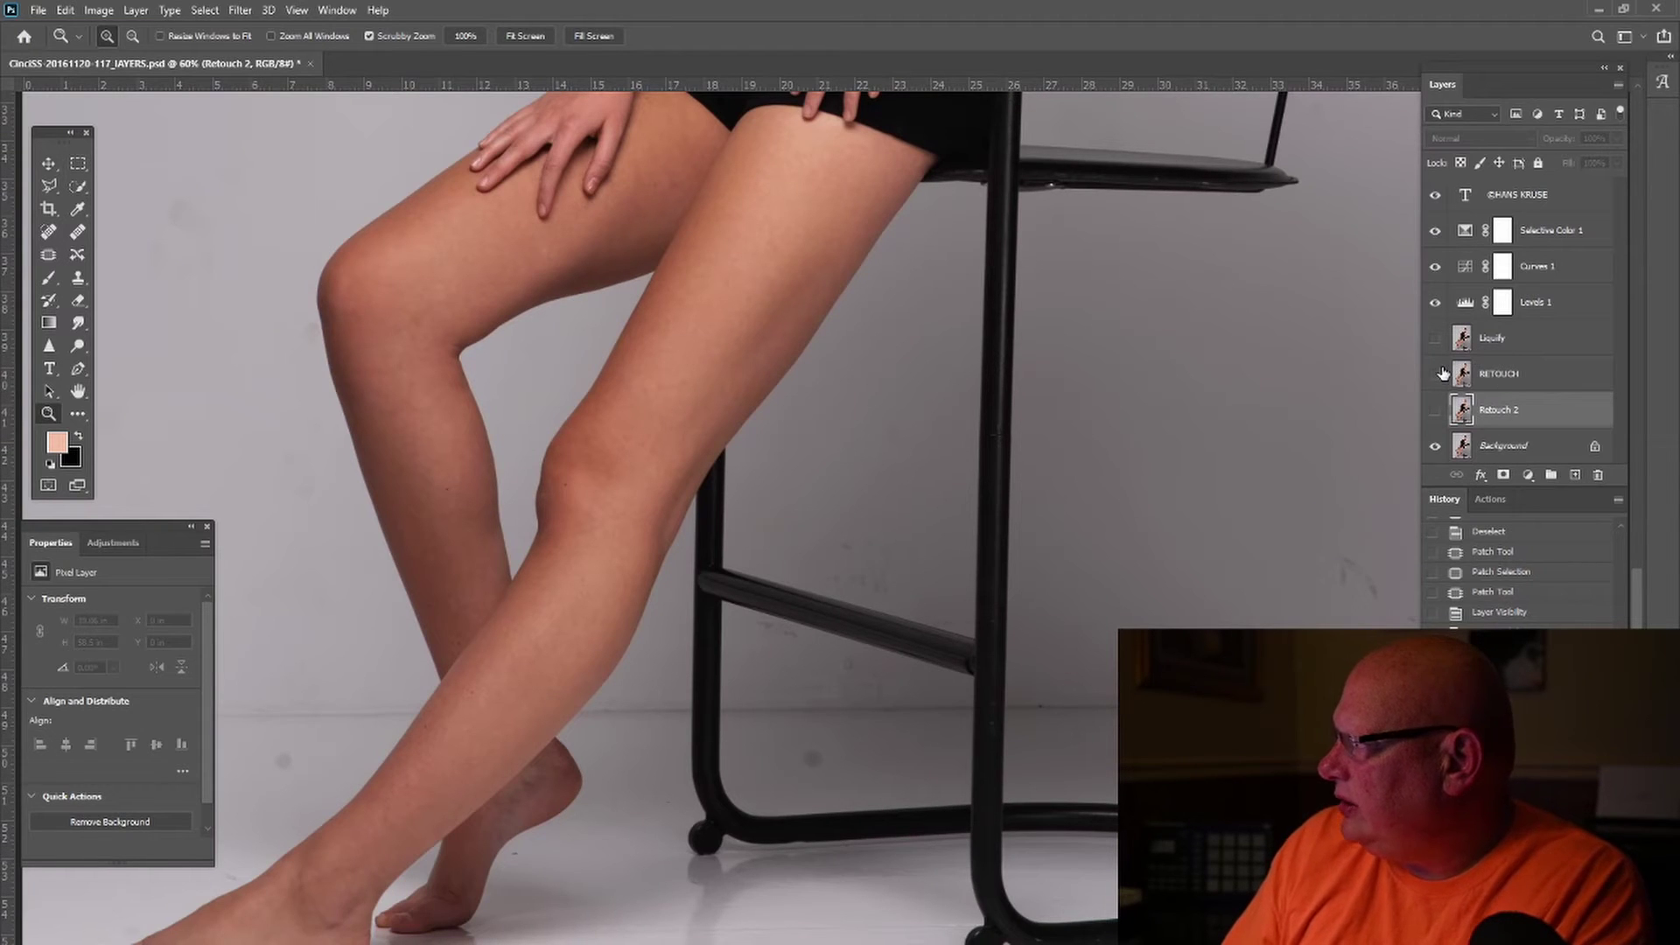
left_click(1439, 374)
left_click(1436, 373)
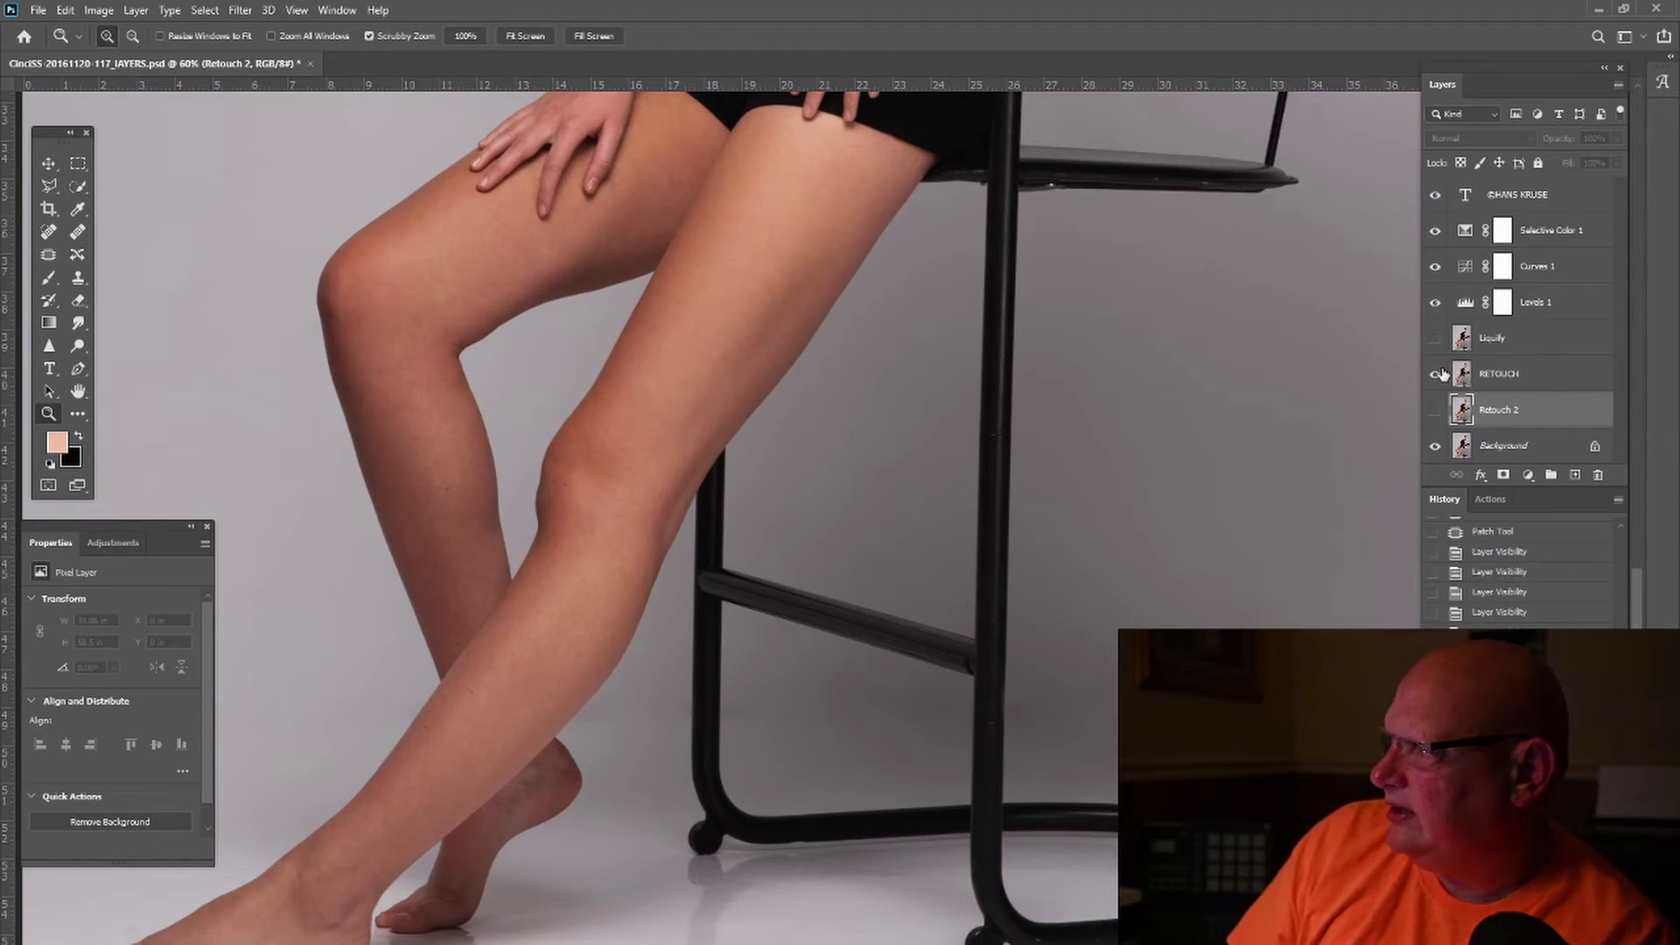
left_click(1439, 374)
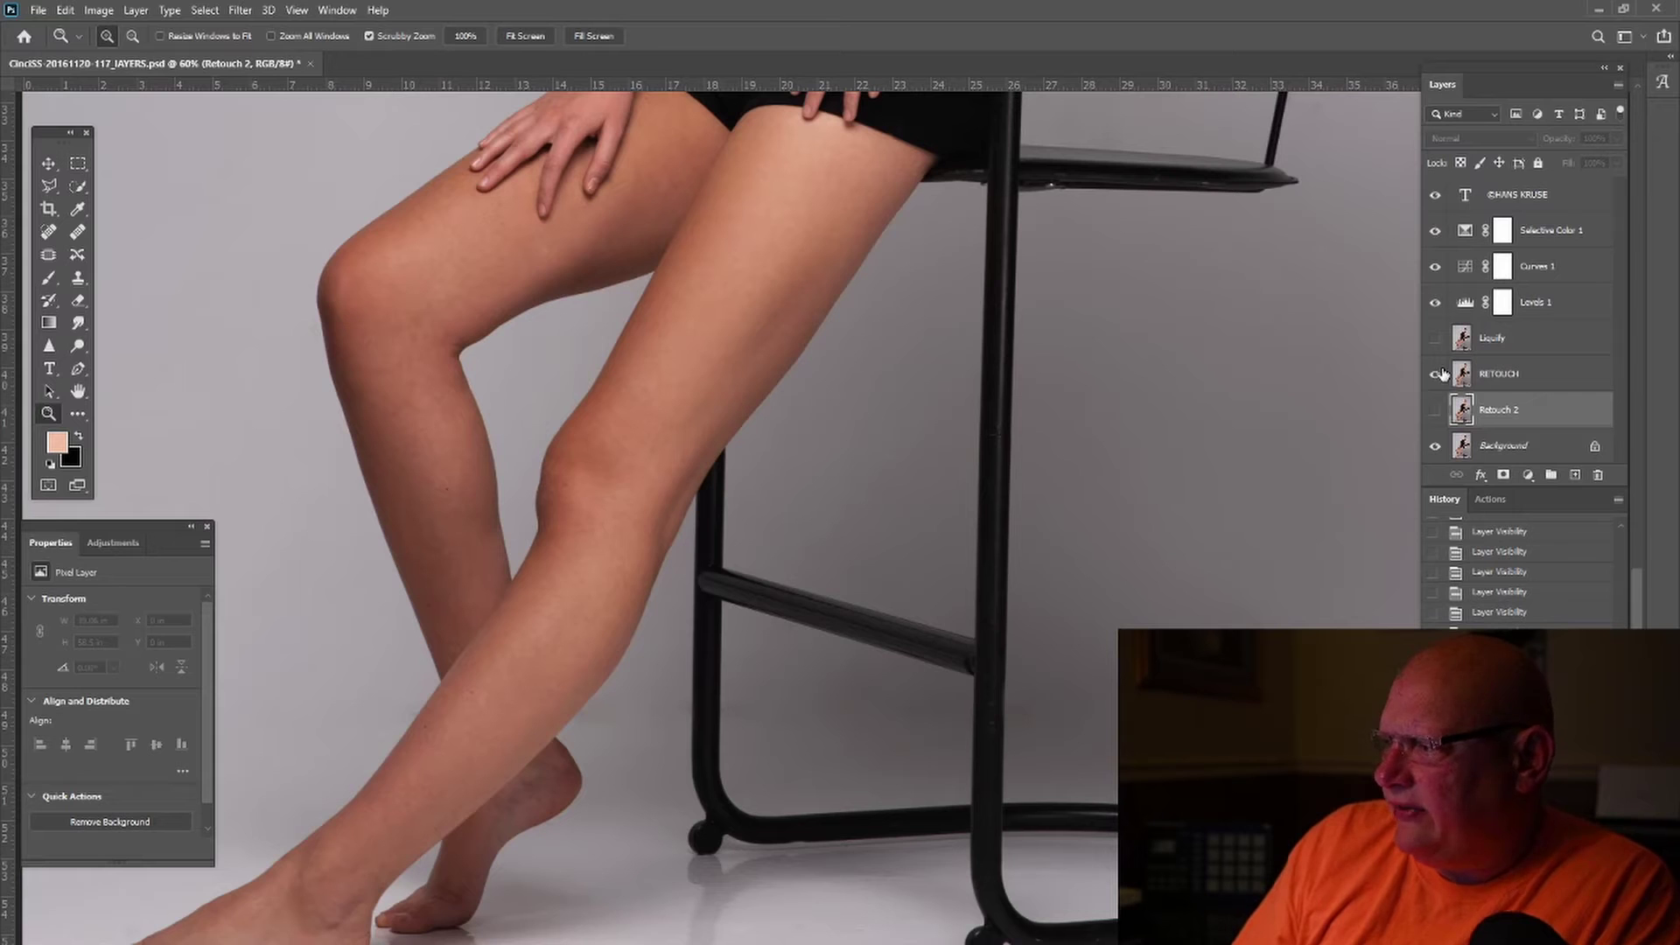
left_click(1439, 373)
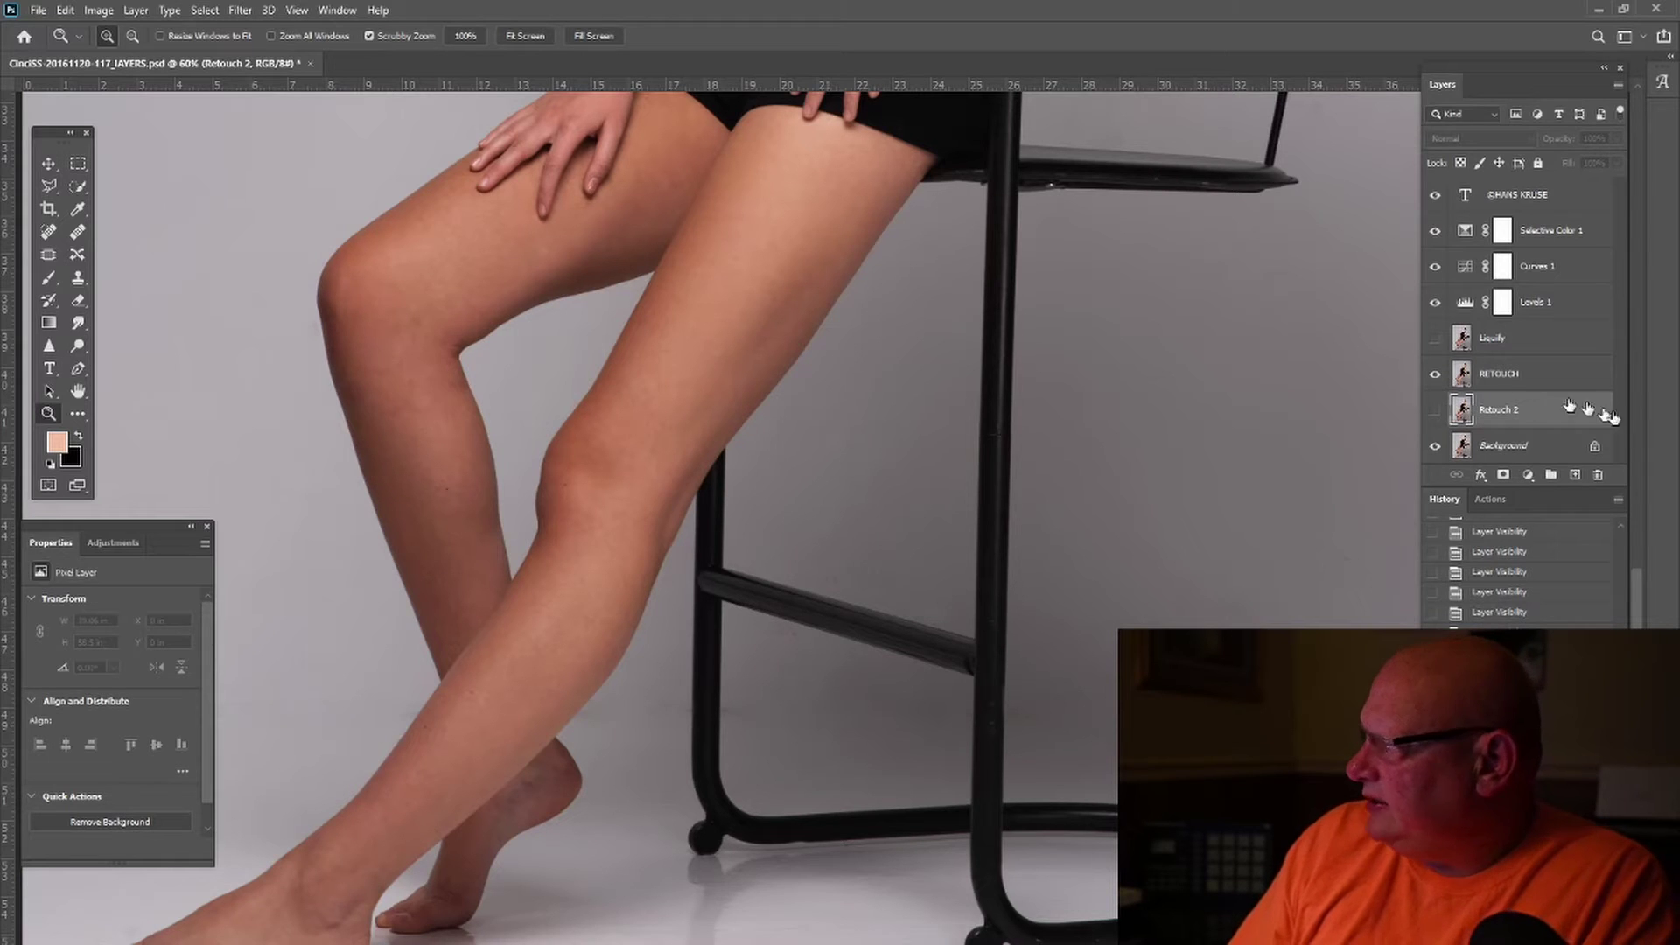
left_click(1436, 376)
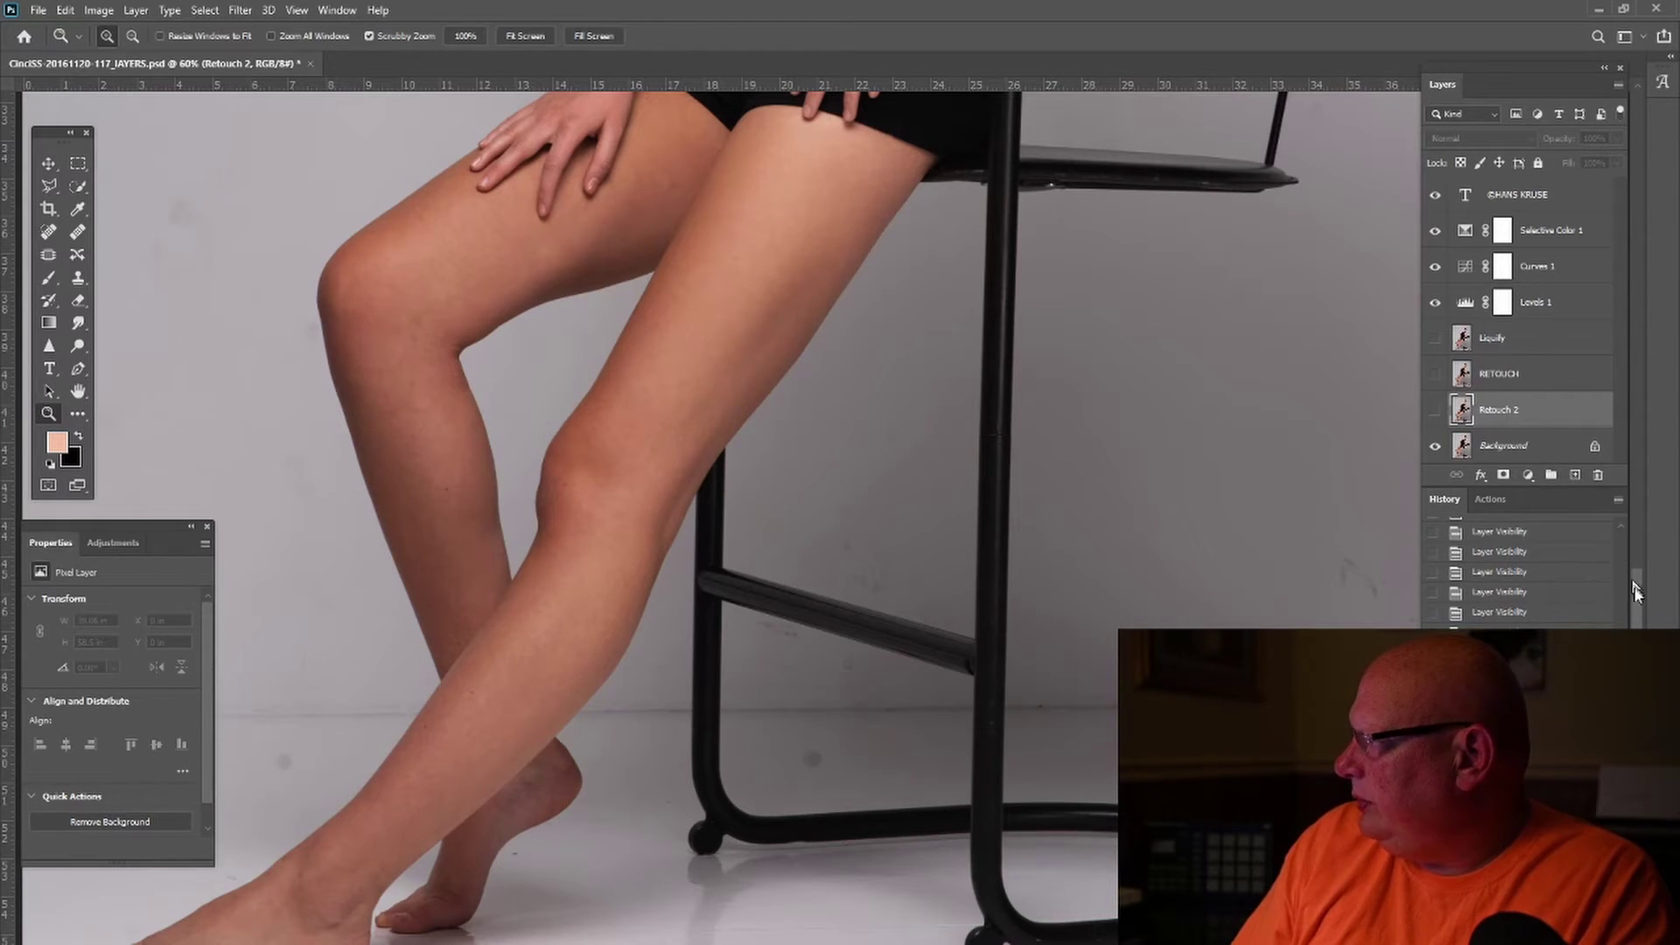
Step: Show the Retouch 2 layer again and patch the bright highlight on the tip of the nose, clearing the selection
left_click_drag(1630, 607, 1606, 354)
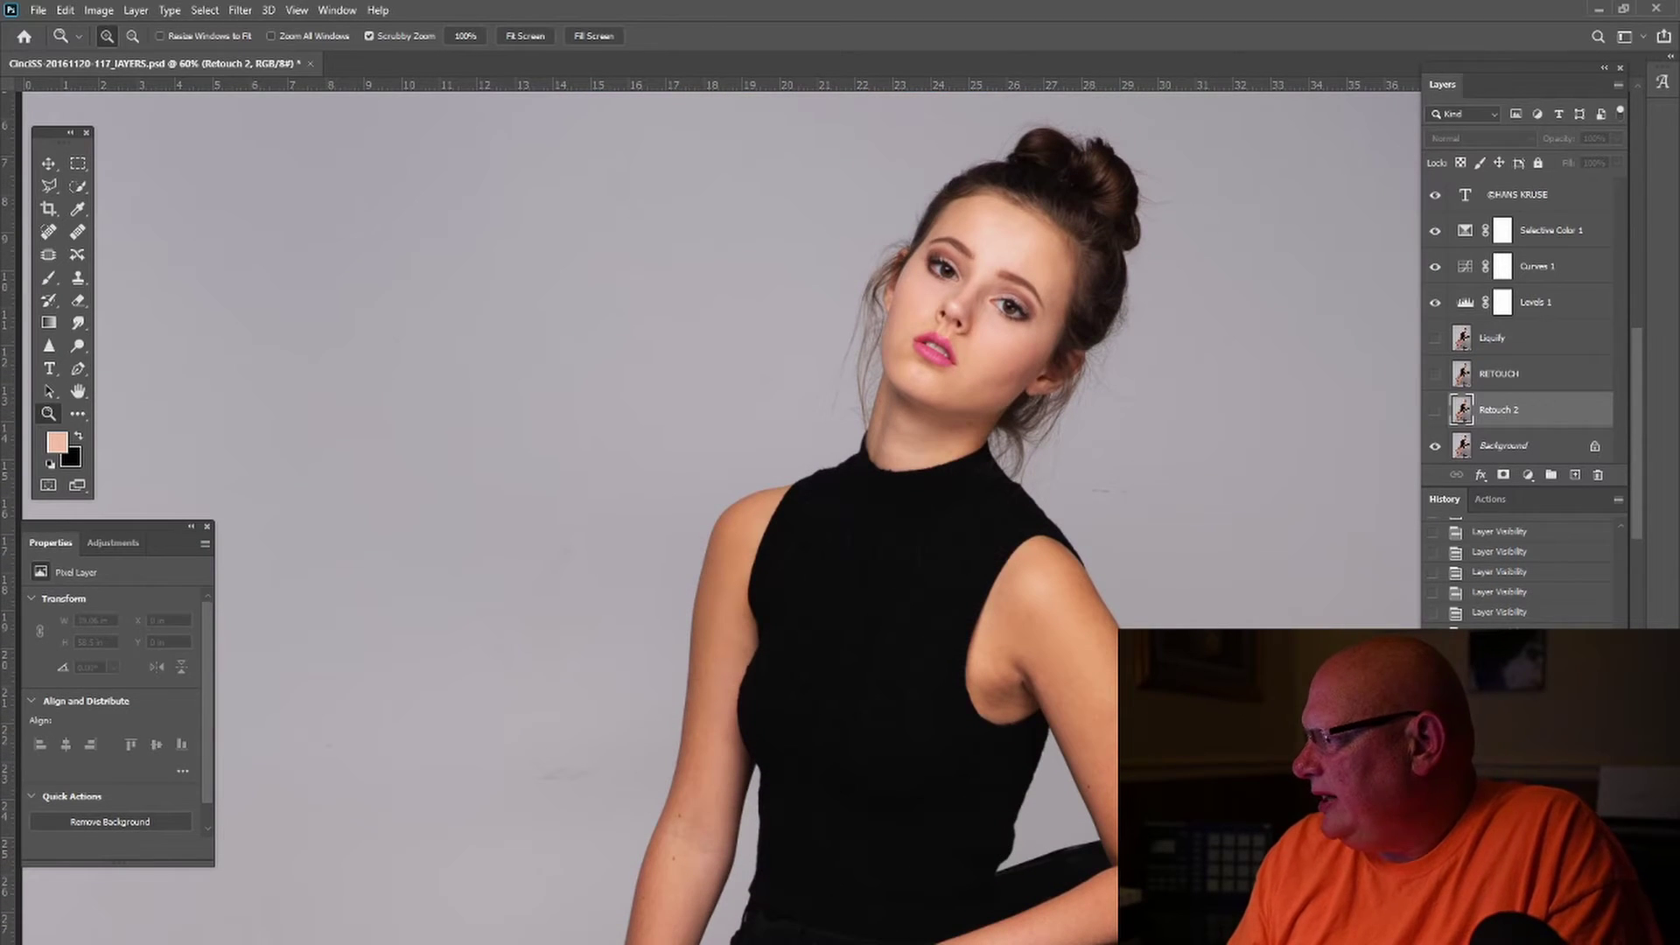
scroll(875, 350, "right", 5)
scroll(875, 350, "left", 4)
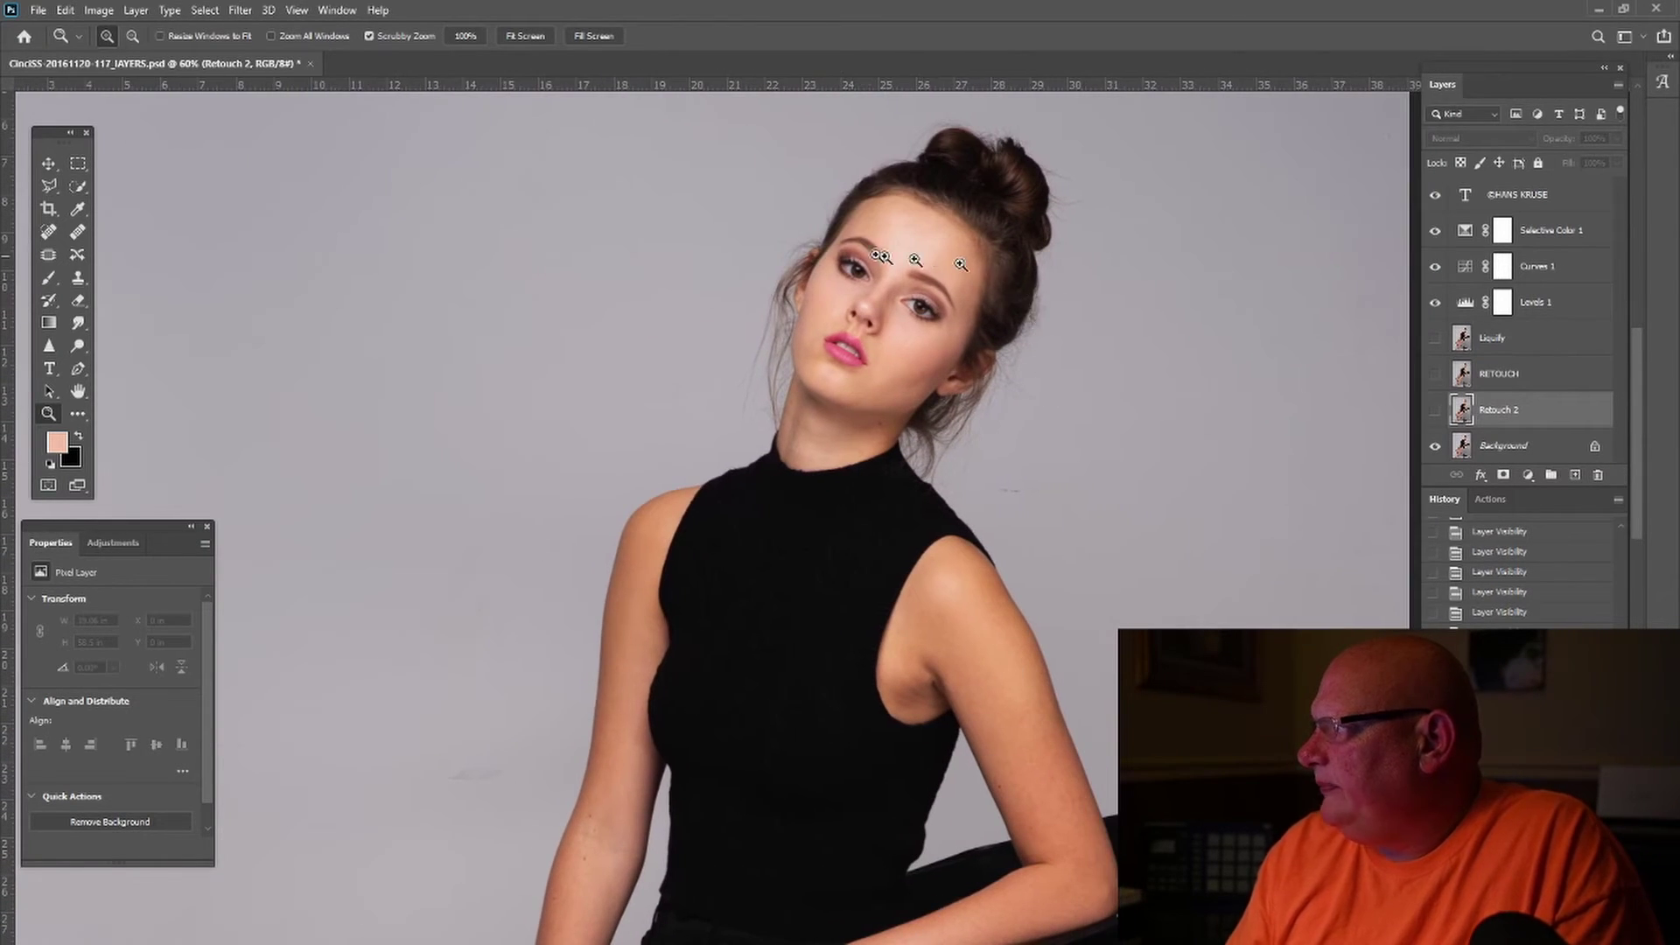
left_click_drag(879, 257, 945, 518)
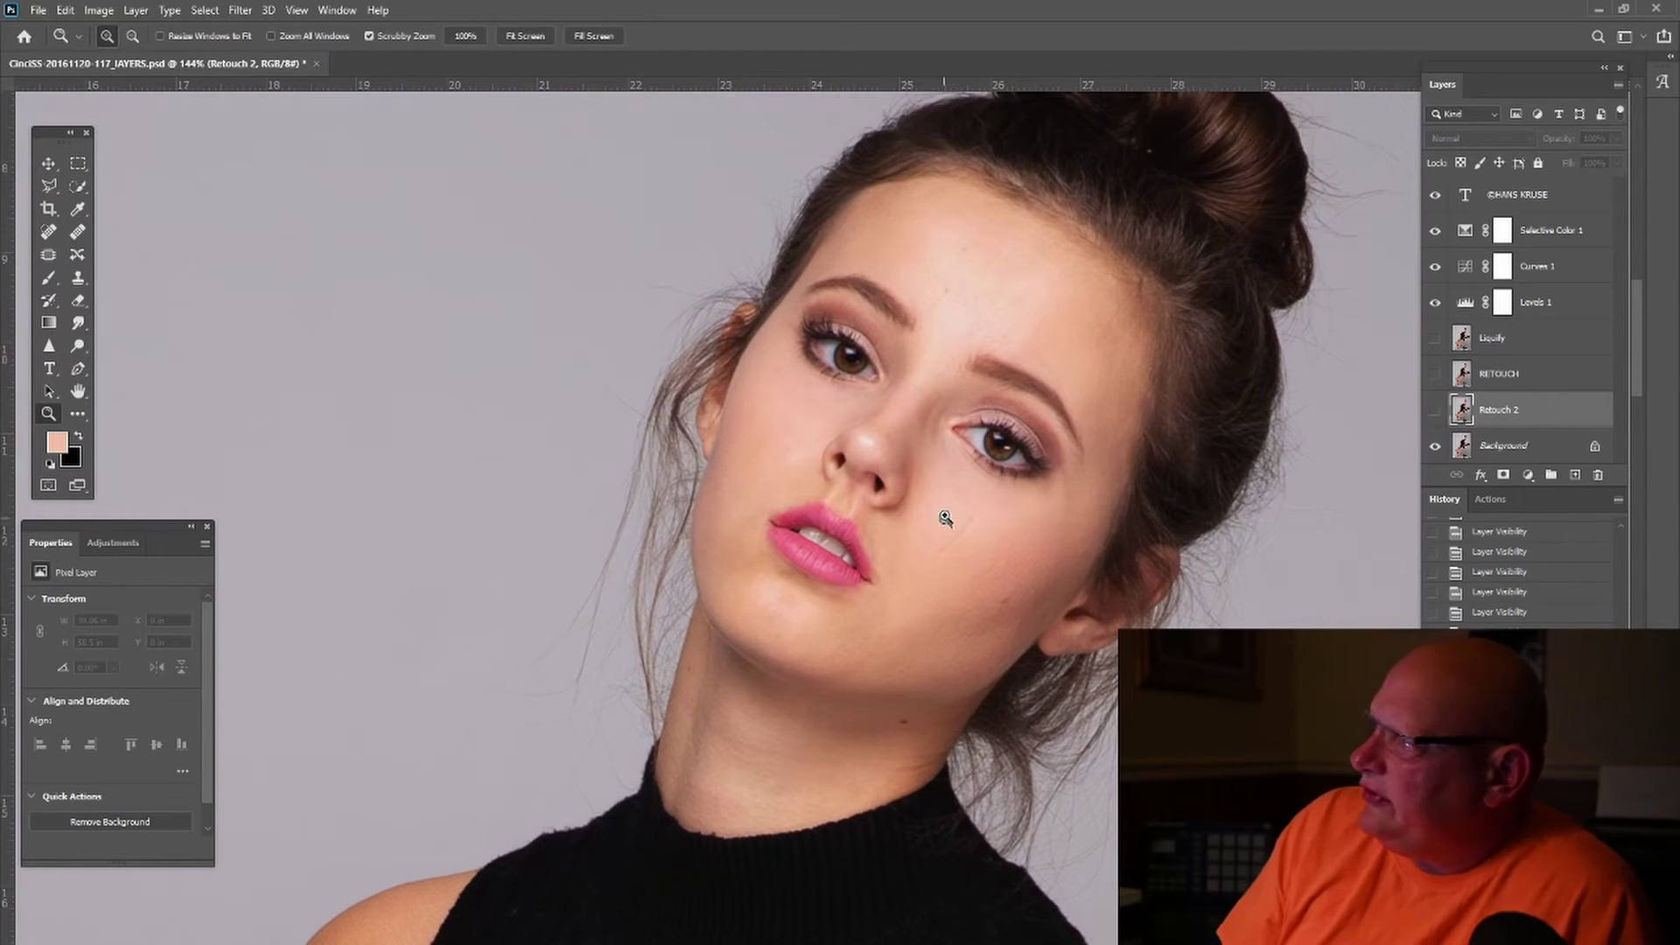
scroll(945, 518, "up", 1)
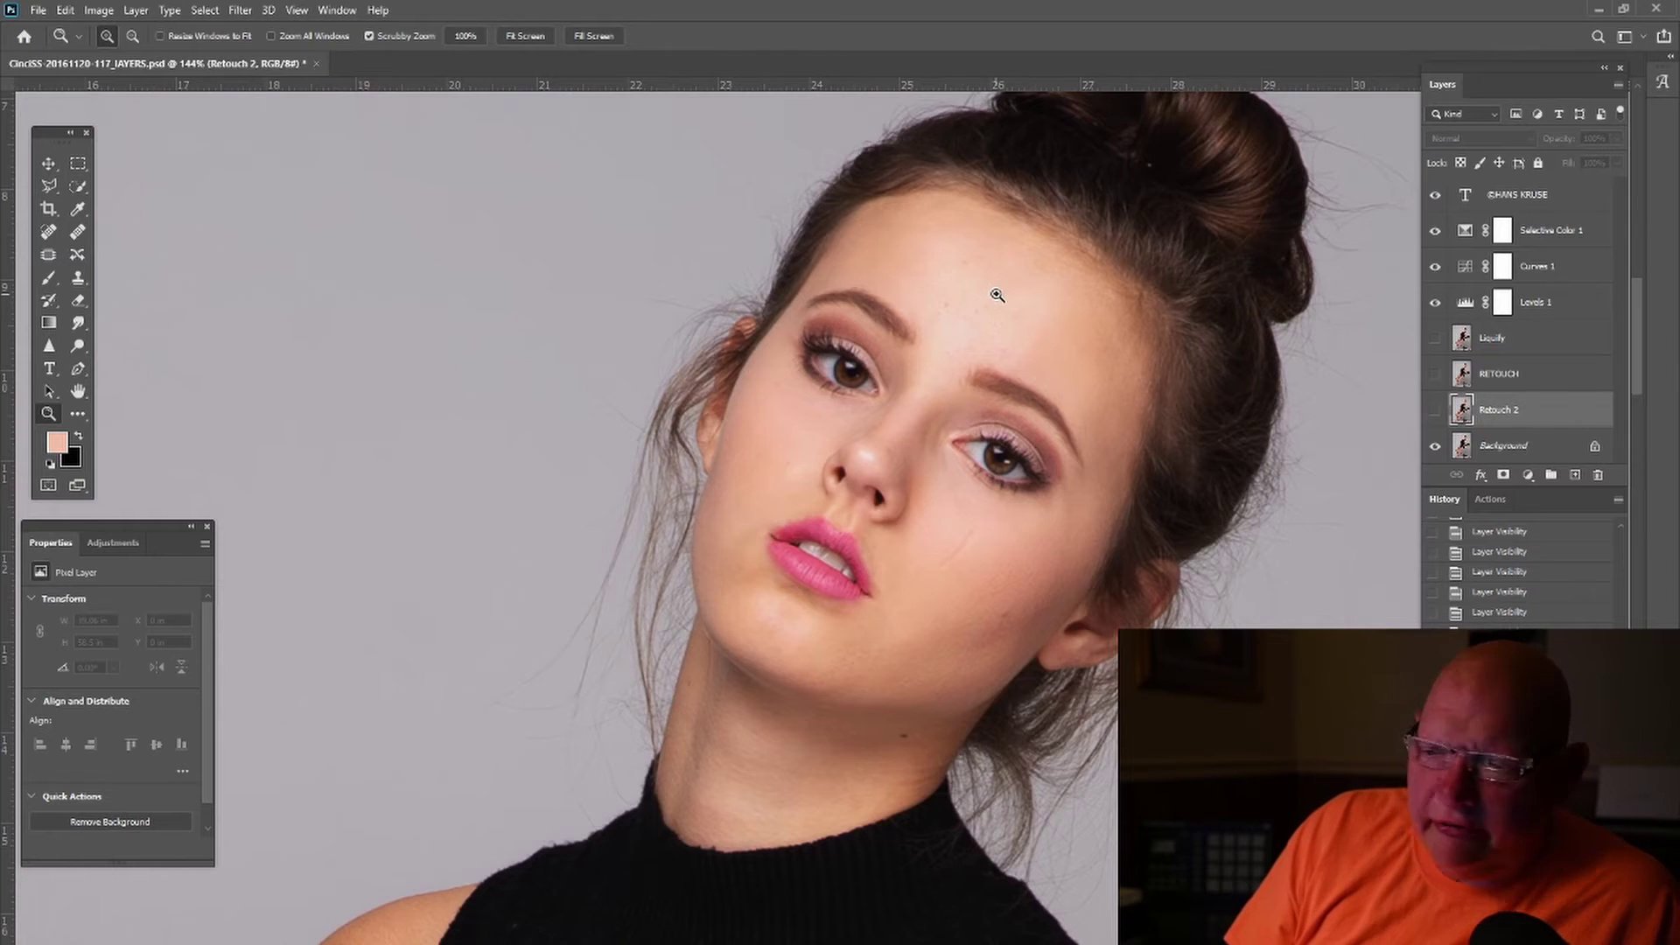
left_click_drag(997, 295, 1032, 344)
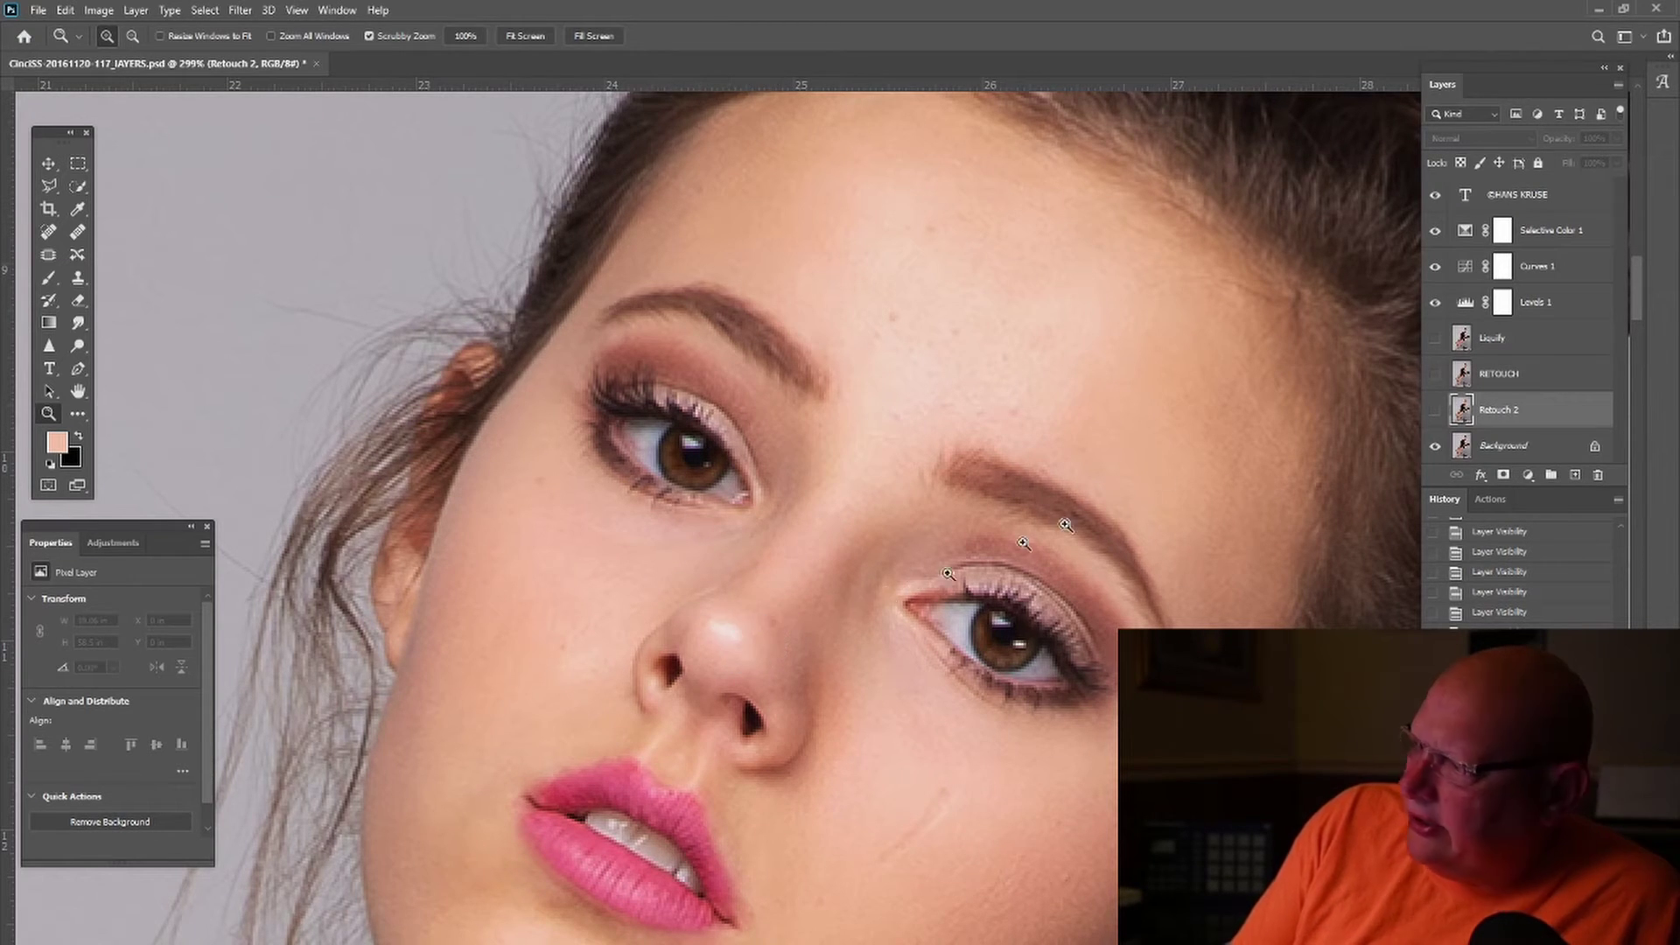
left_click(1439, 410)
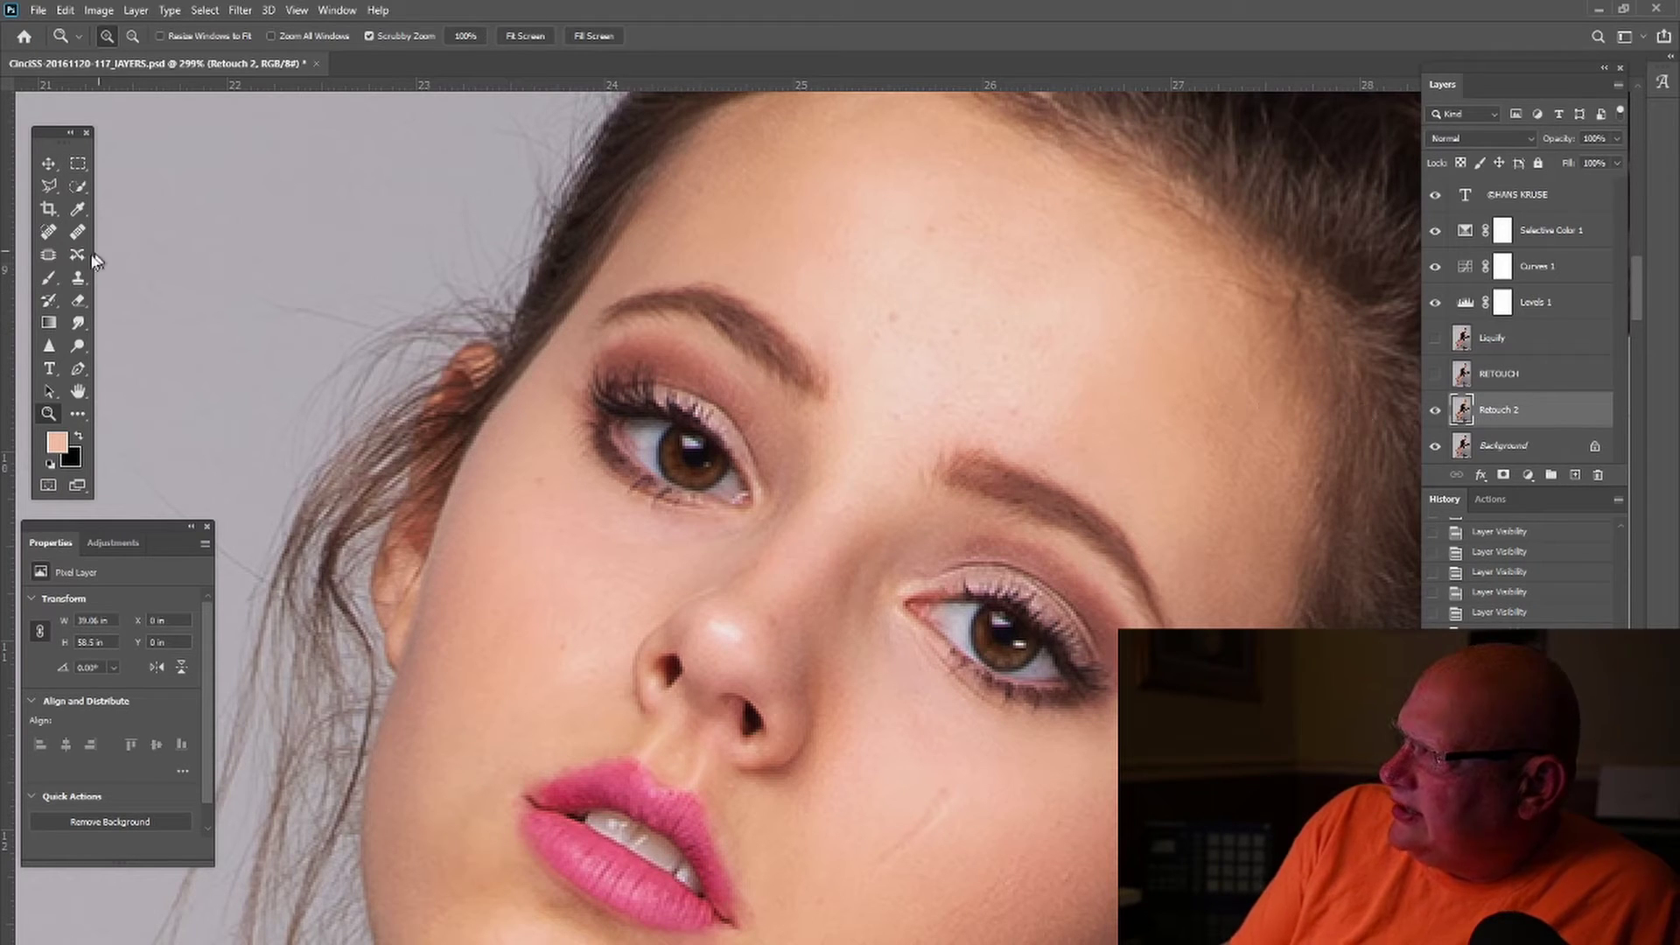
left_click(45, 256)
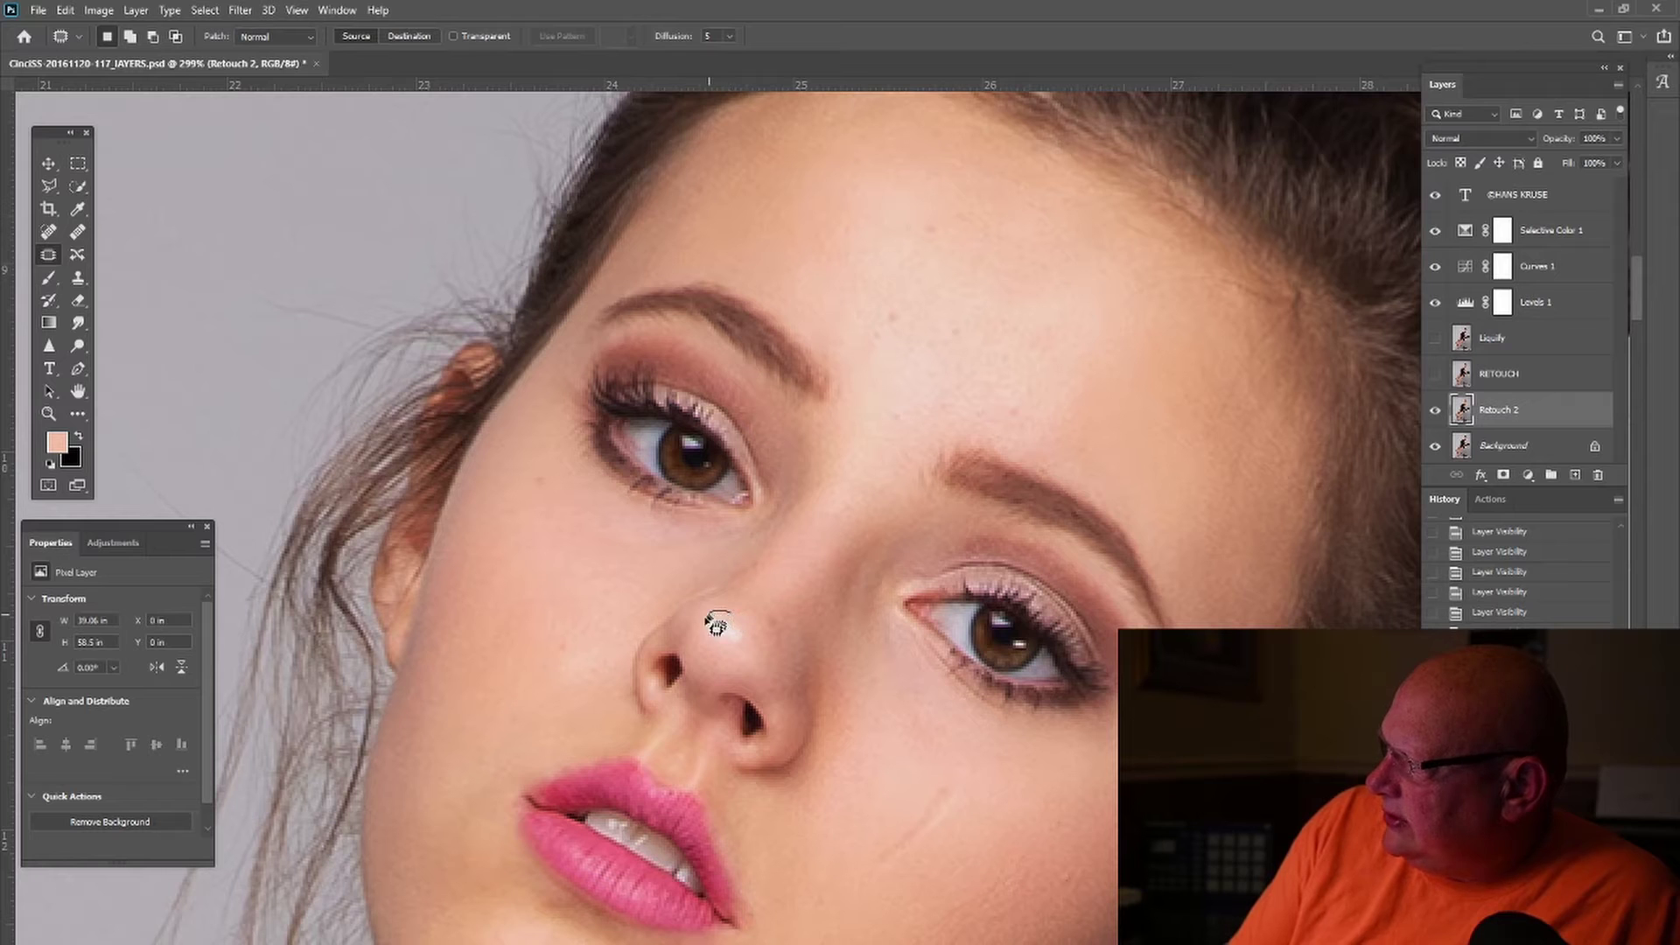
left_click_drag(756, 630, 779, 662)
key("ctrl+d")
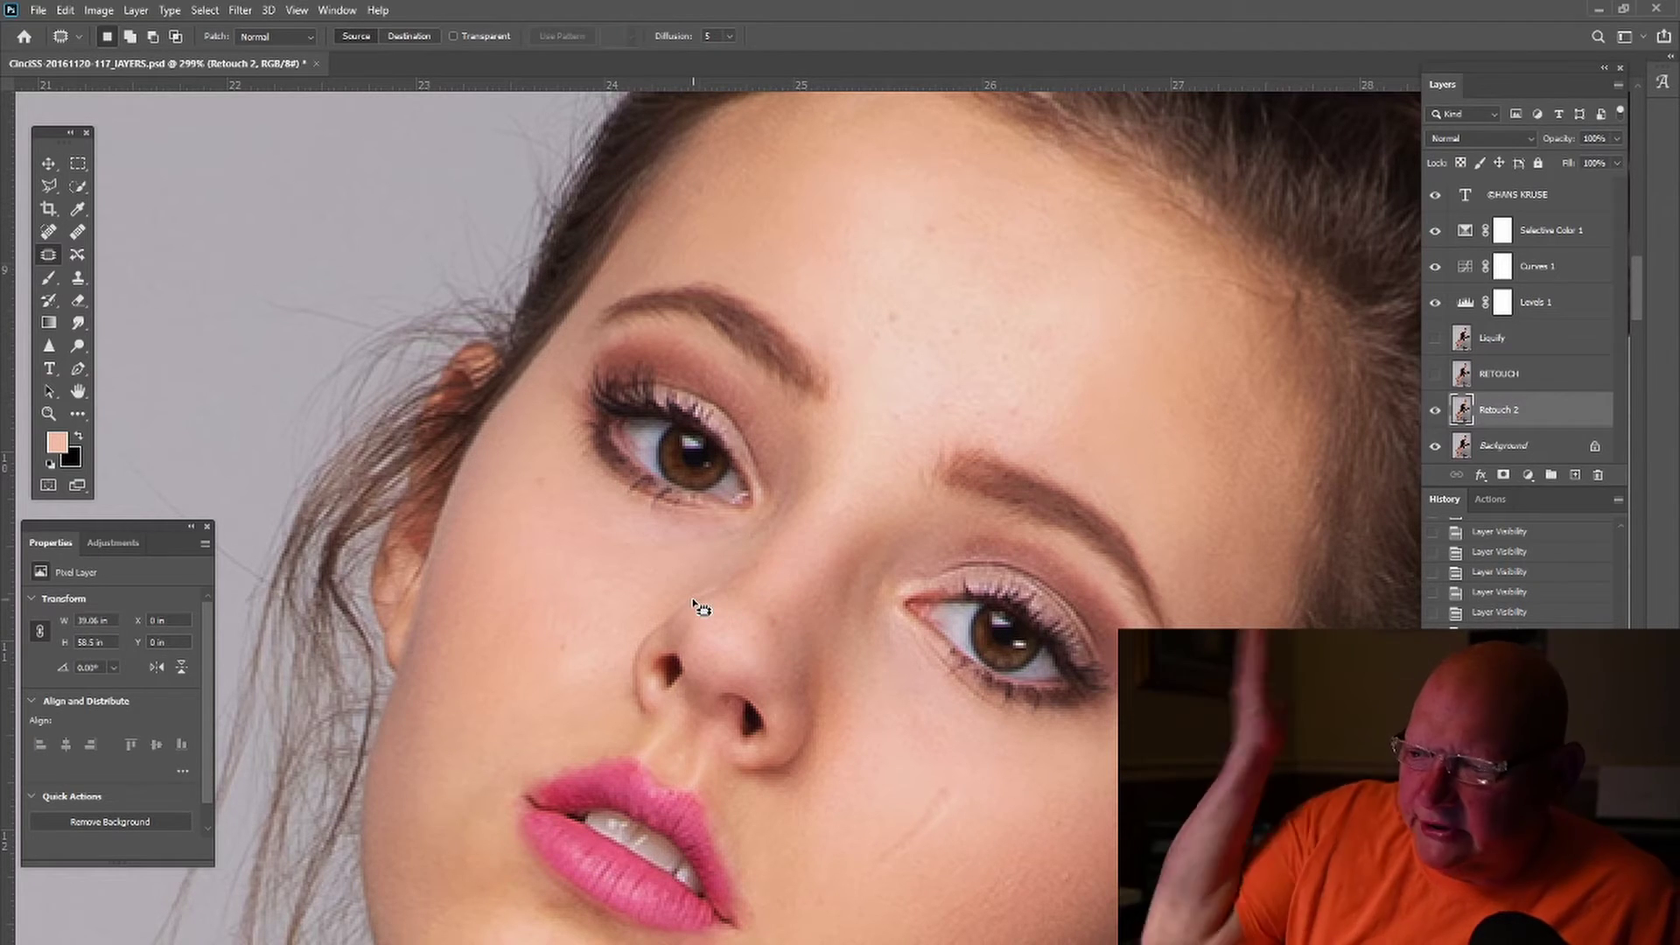
Step: Compare the nose before and after the patch by toggling the Retouch 2 layer's visibility
scroll(1129, 328, "right", 1)
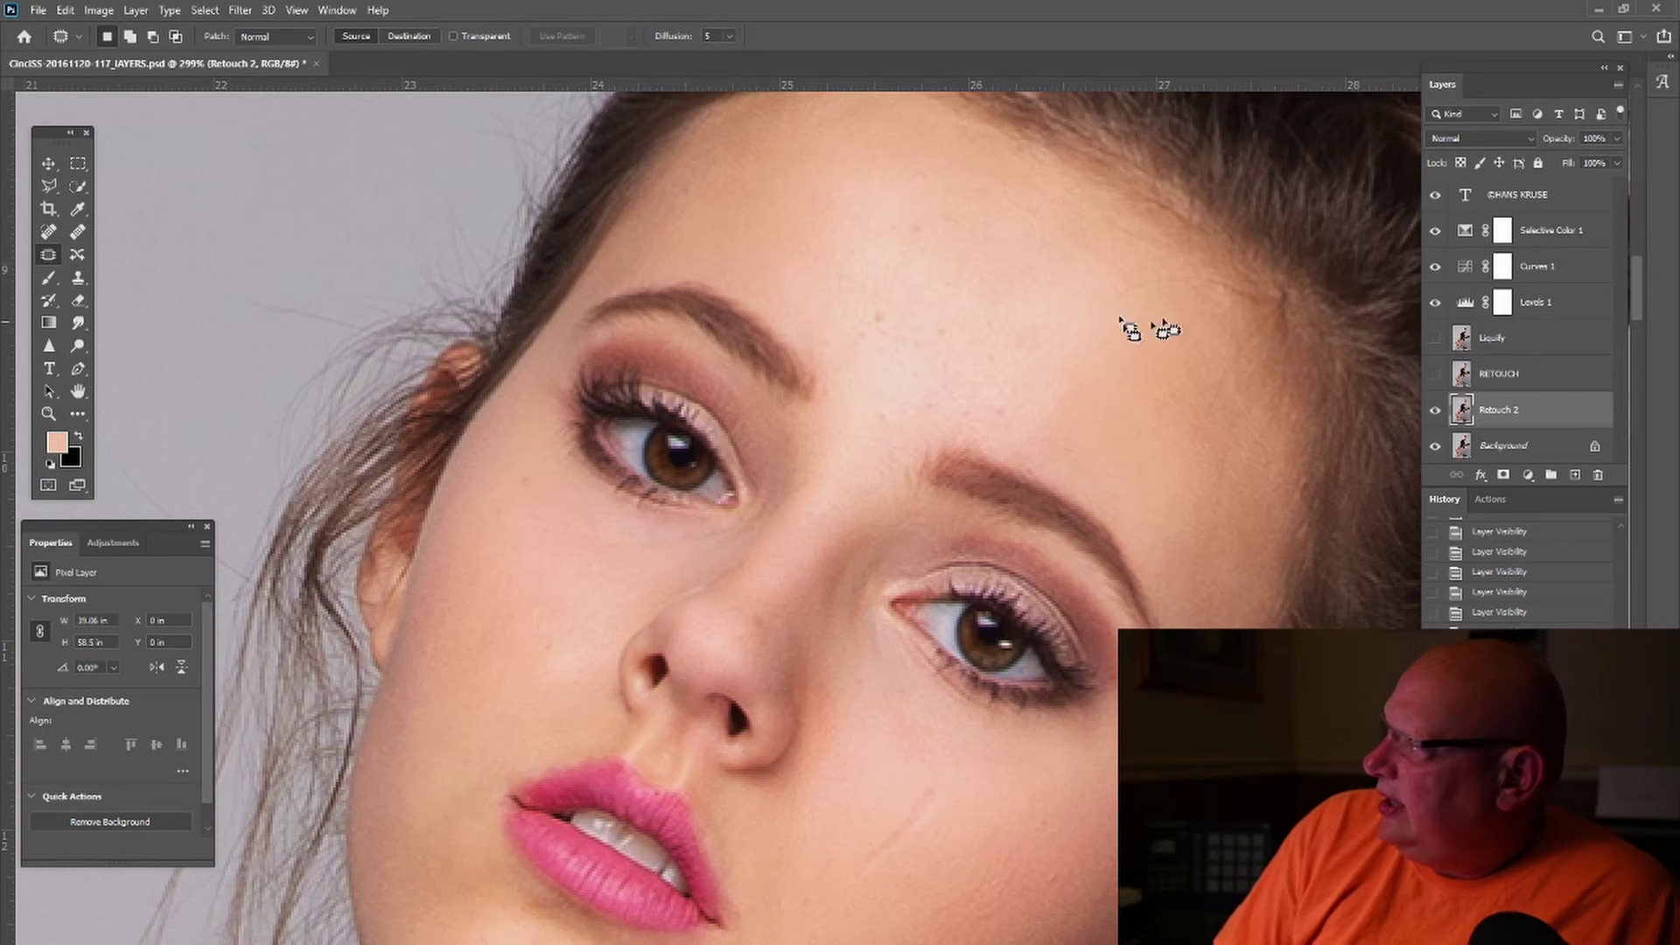
left_click(1435, 411)
left_click(1435, 411)
left_click(1435, 411)
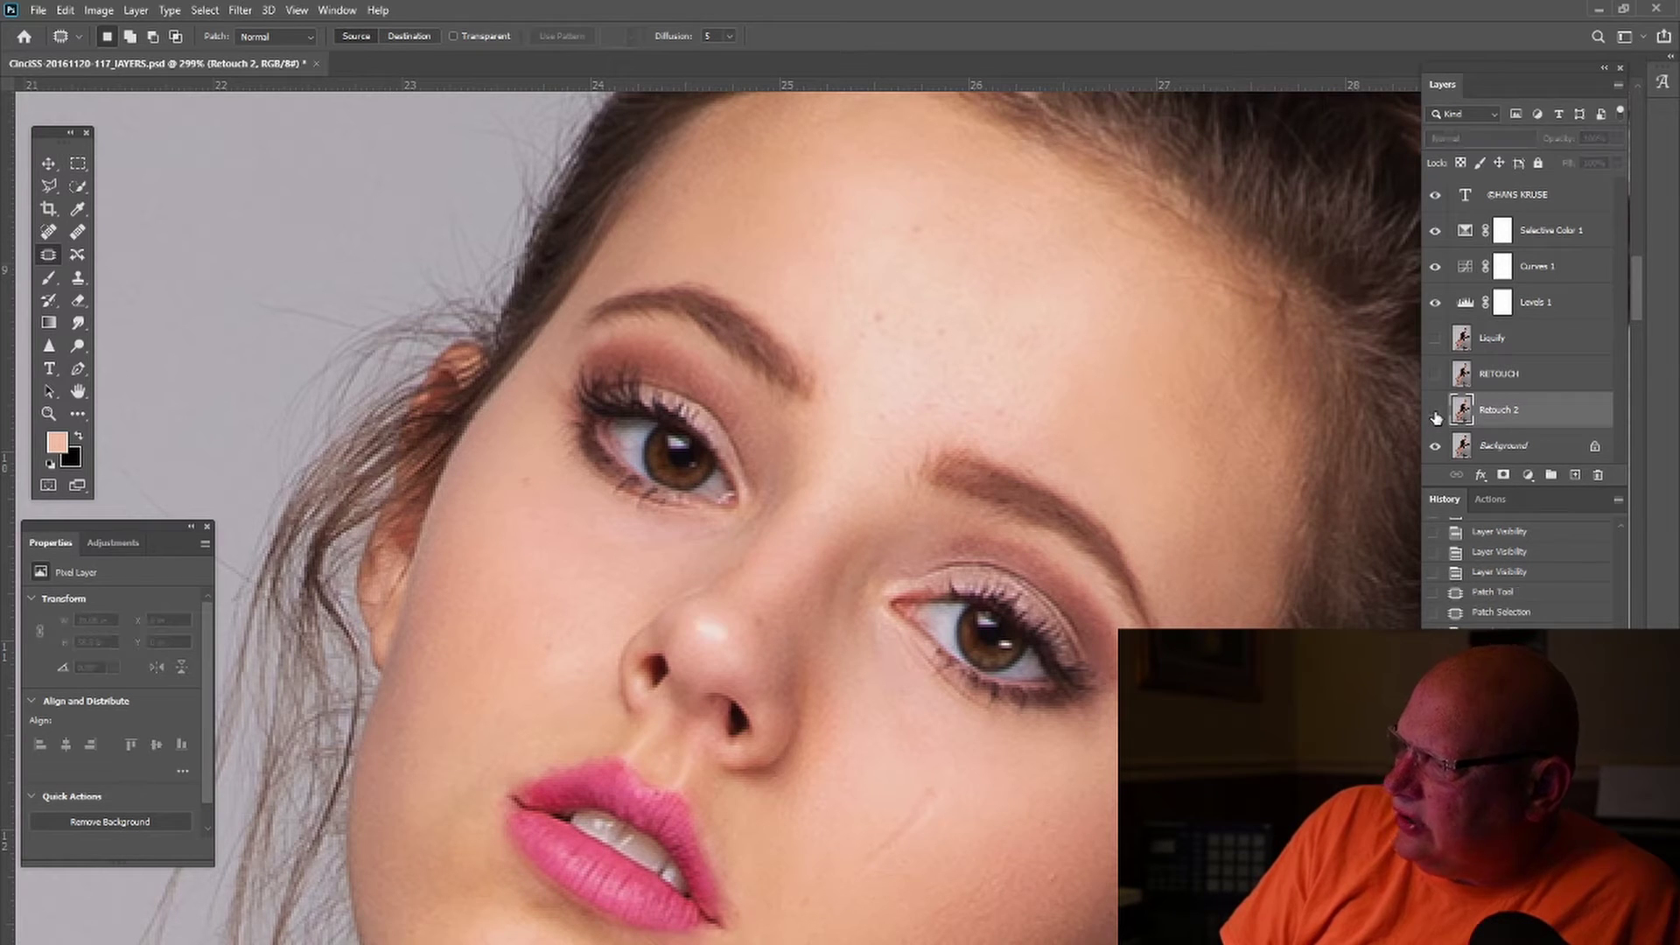
left_click(1435, 411)
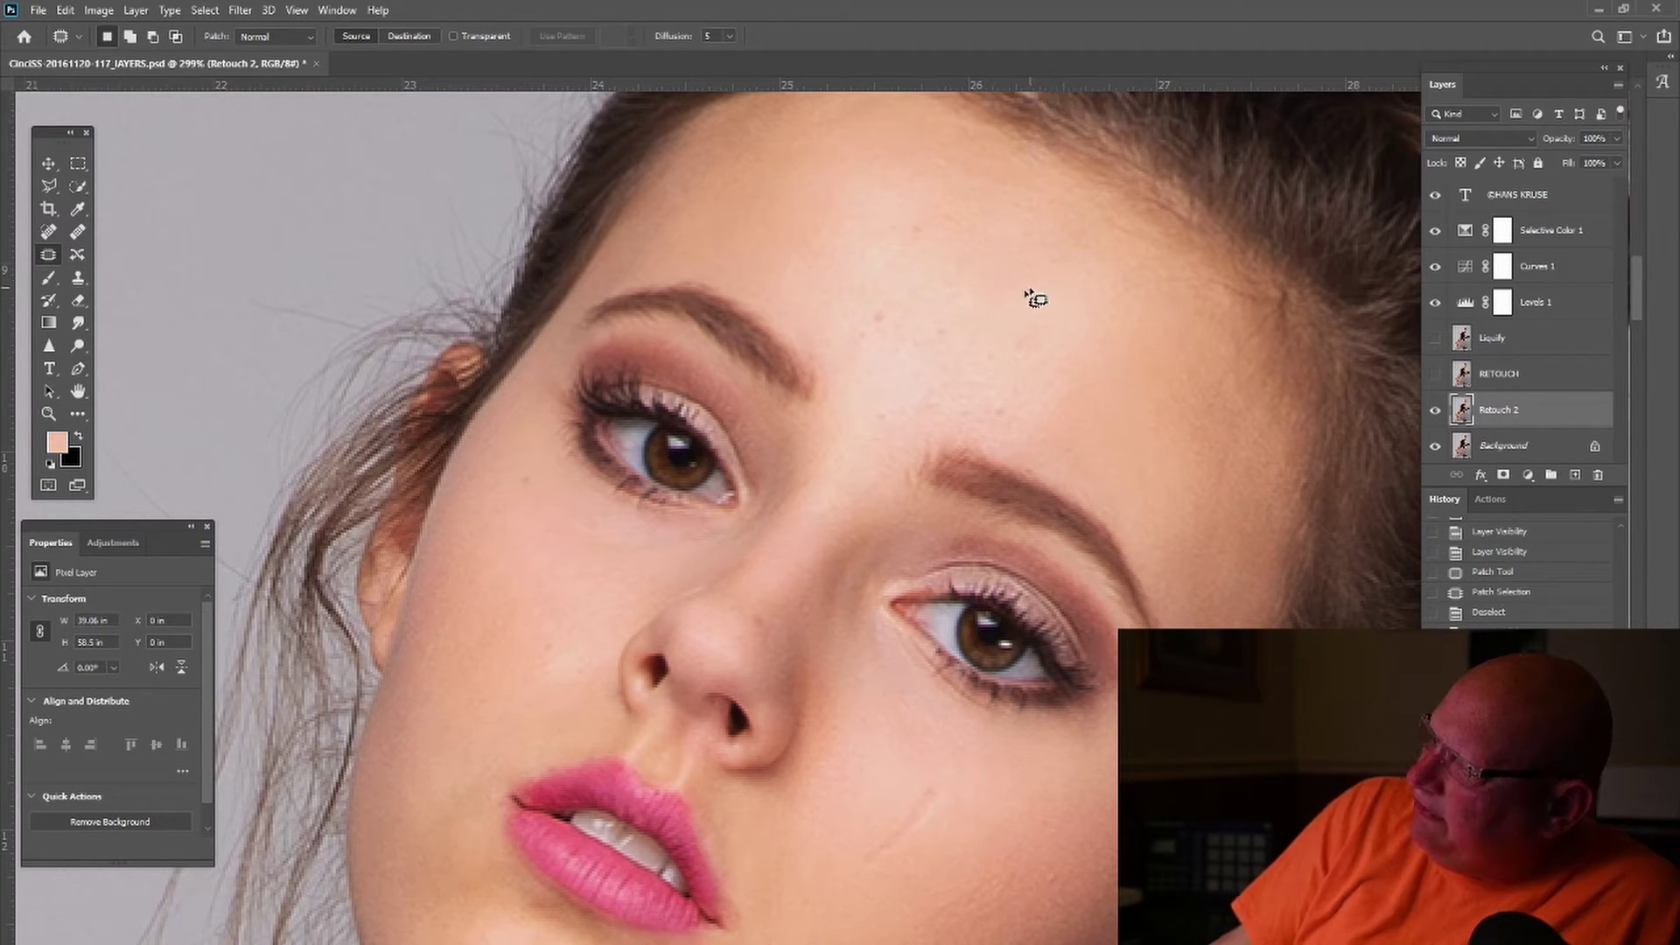
Step: Sample the forehead's skin tone, brush it softly over the shine and blemishes above and between the eyebrows, and hide Retouch 2 for comparison
scroll(1036, 300, "up", 2)
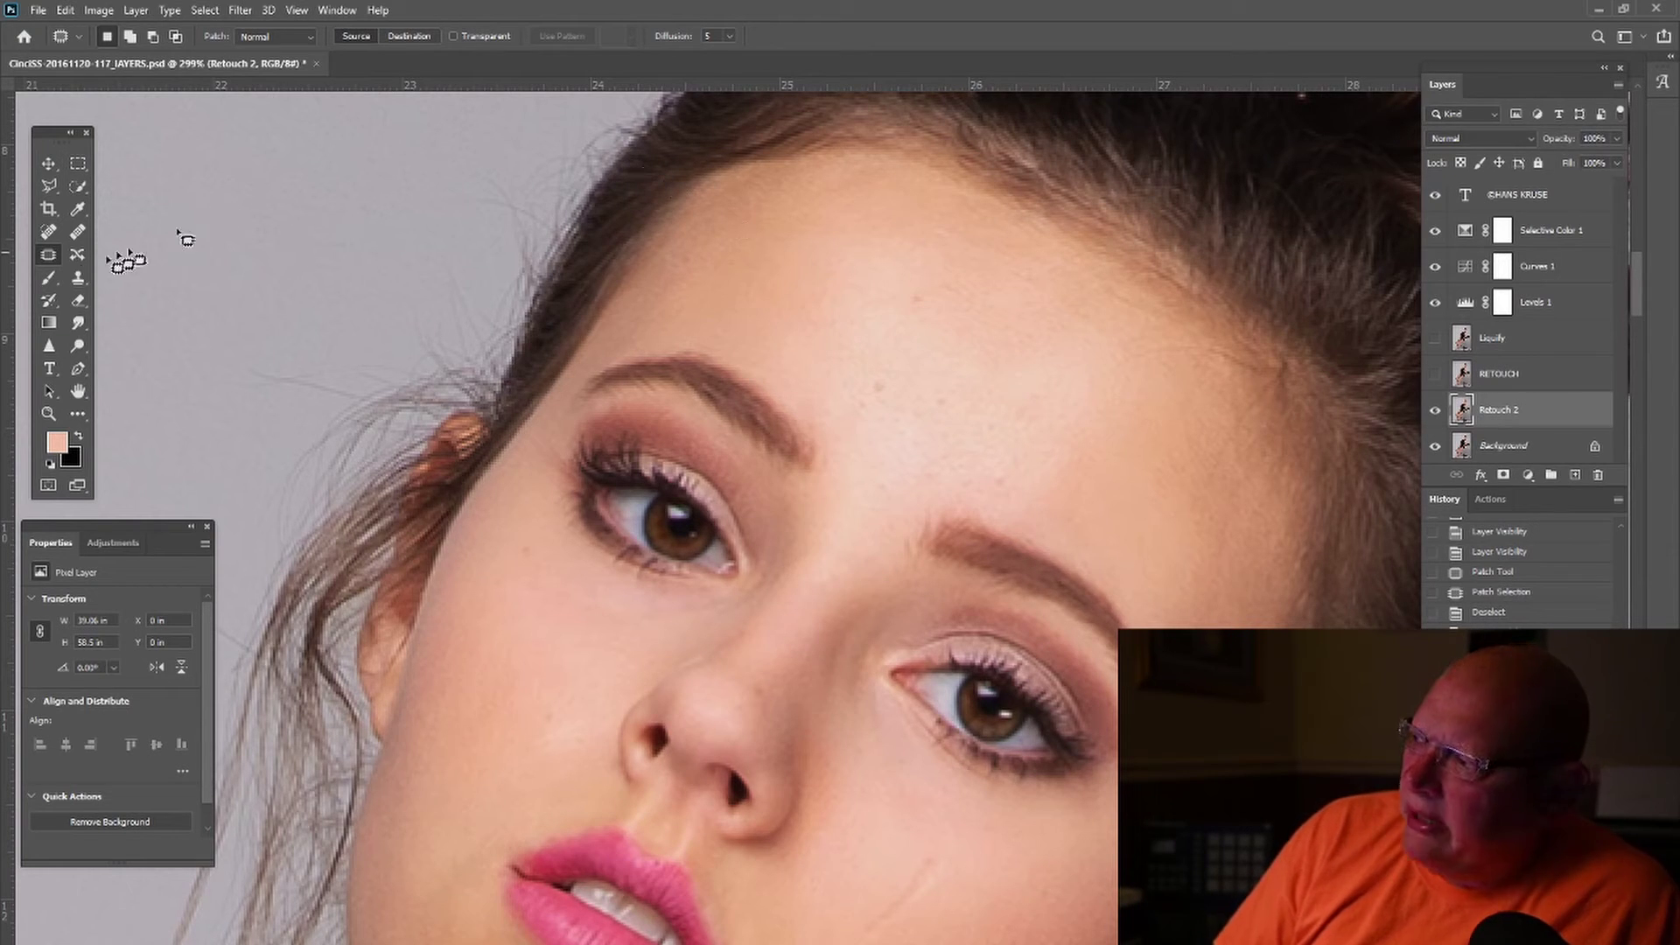
left_click(84, 207)
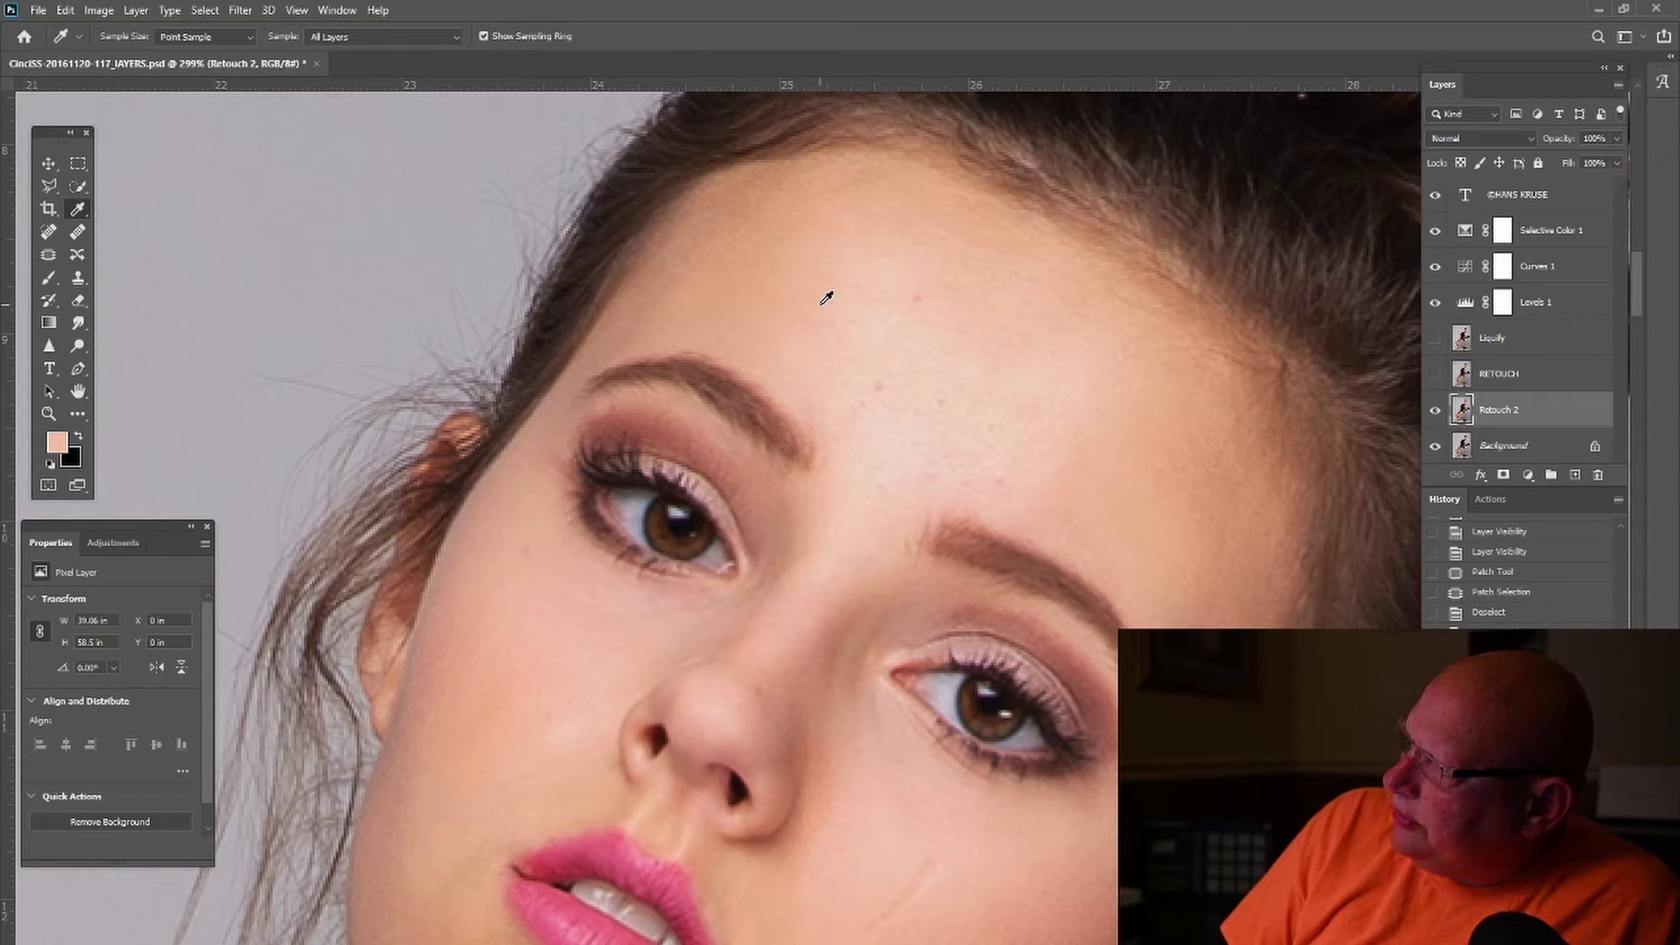
left_click(820, 298)
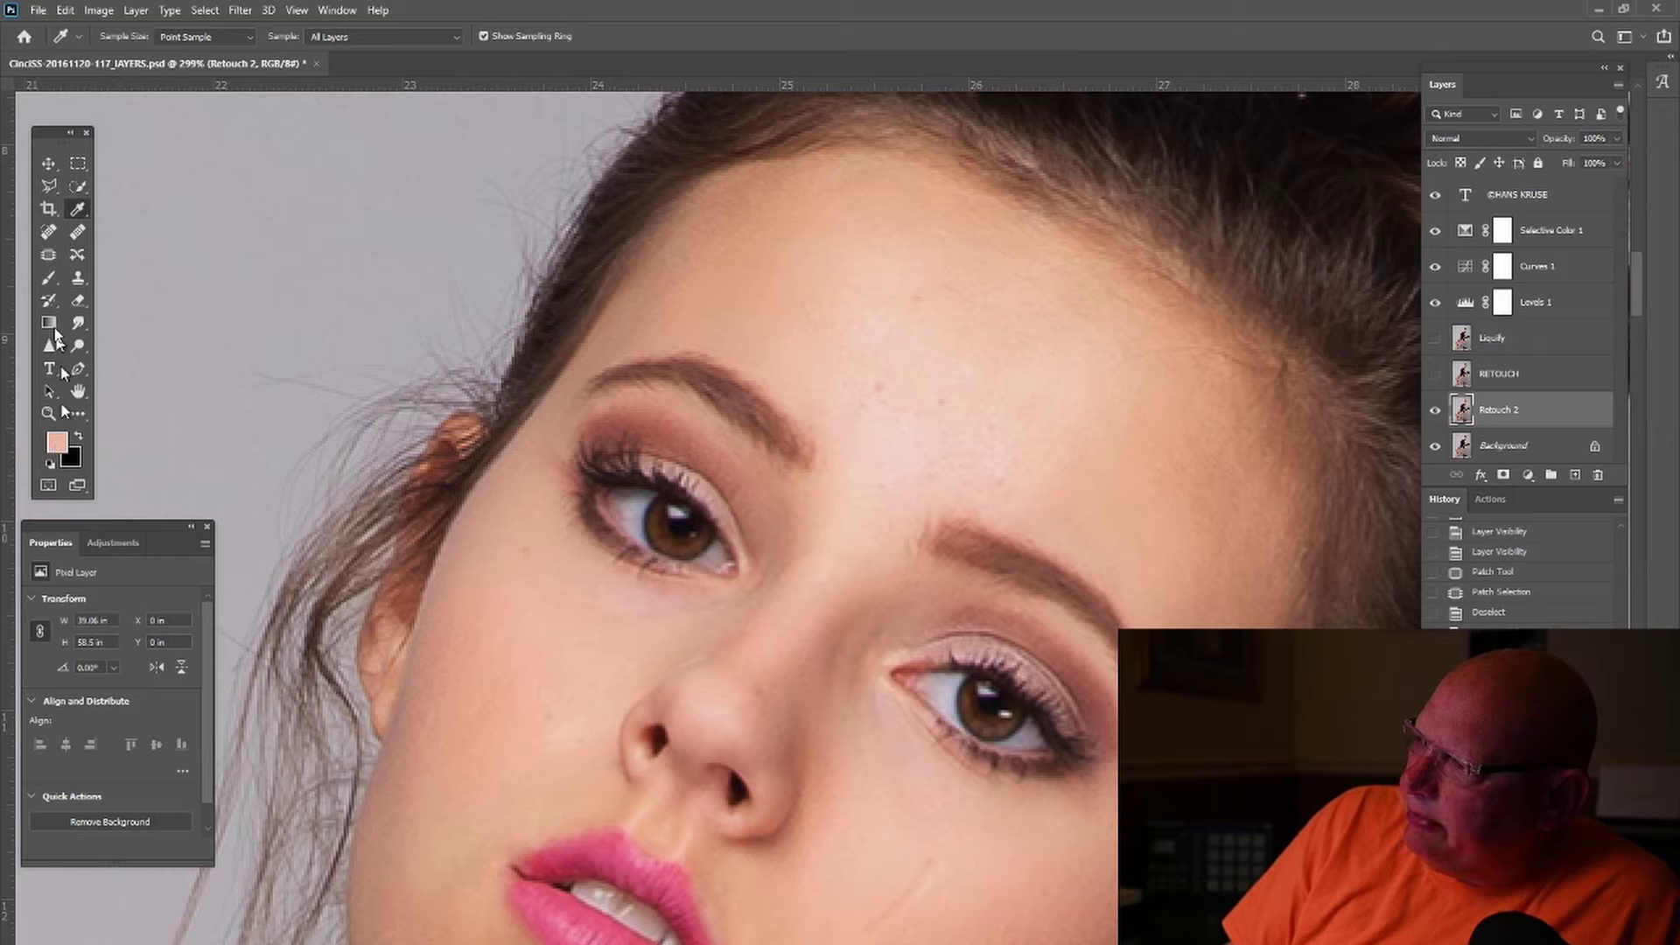
left_click(45, 280)
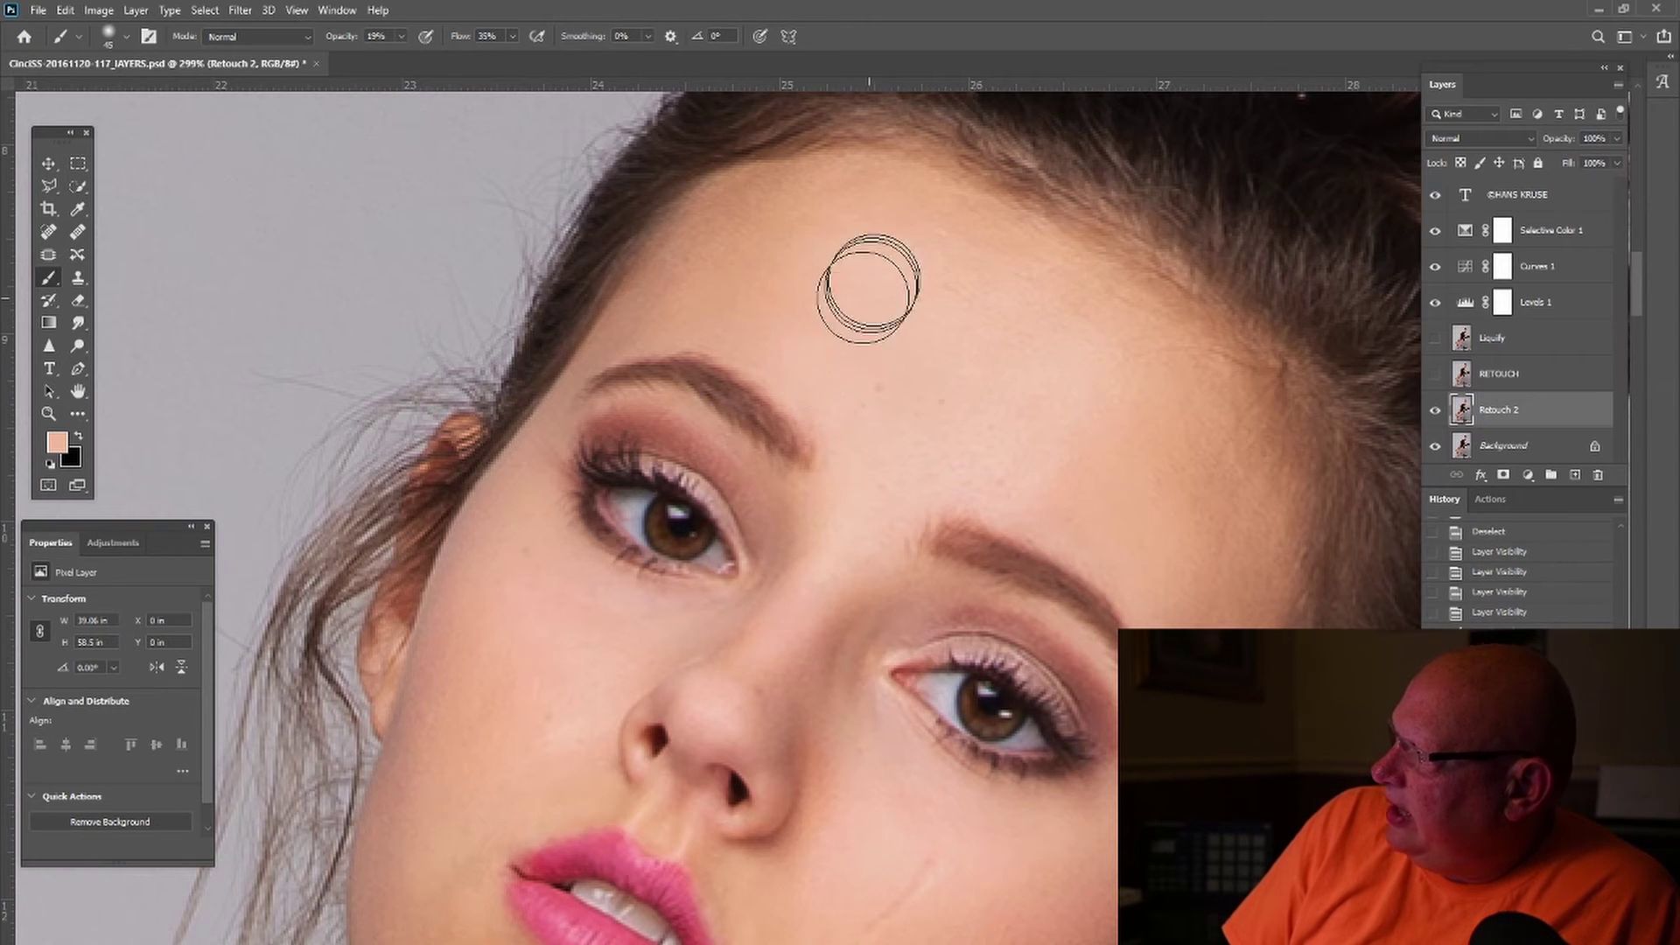
left_click_drag(869, 517, 1039, 405)
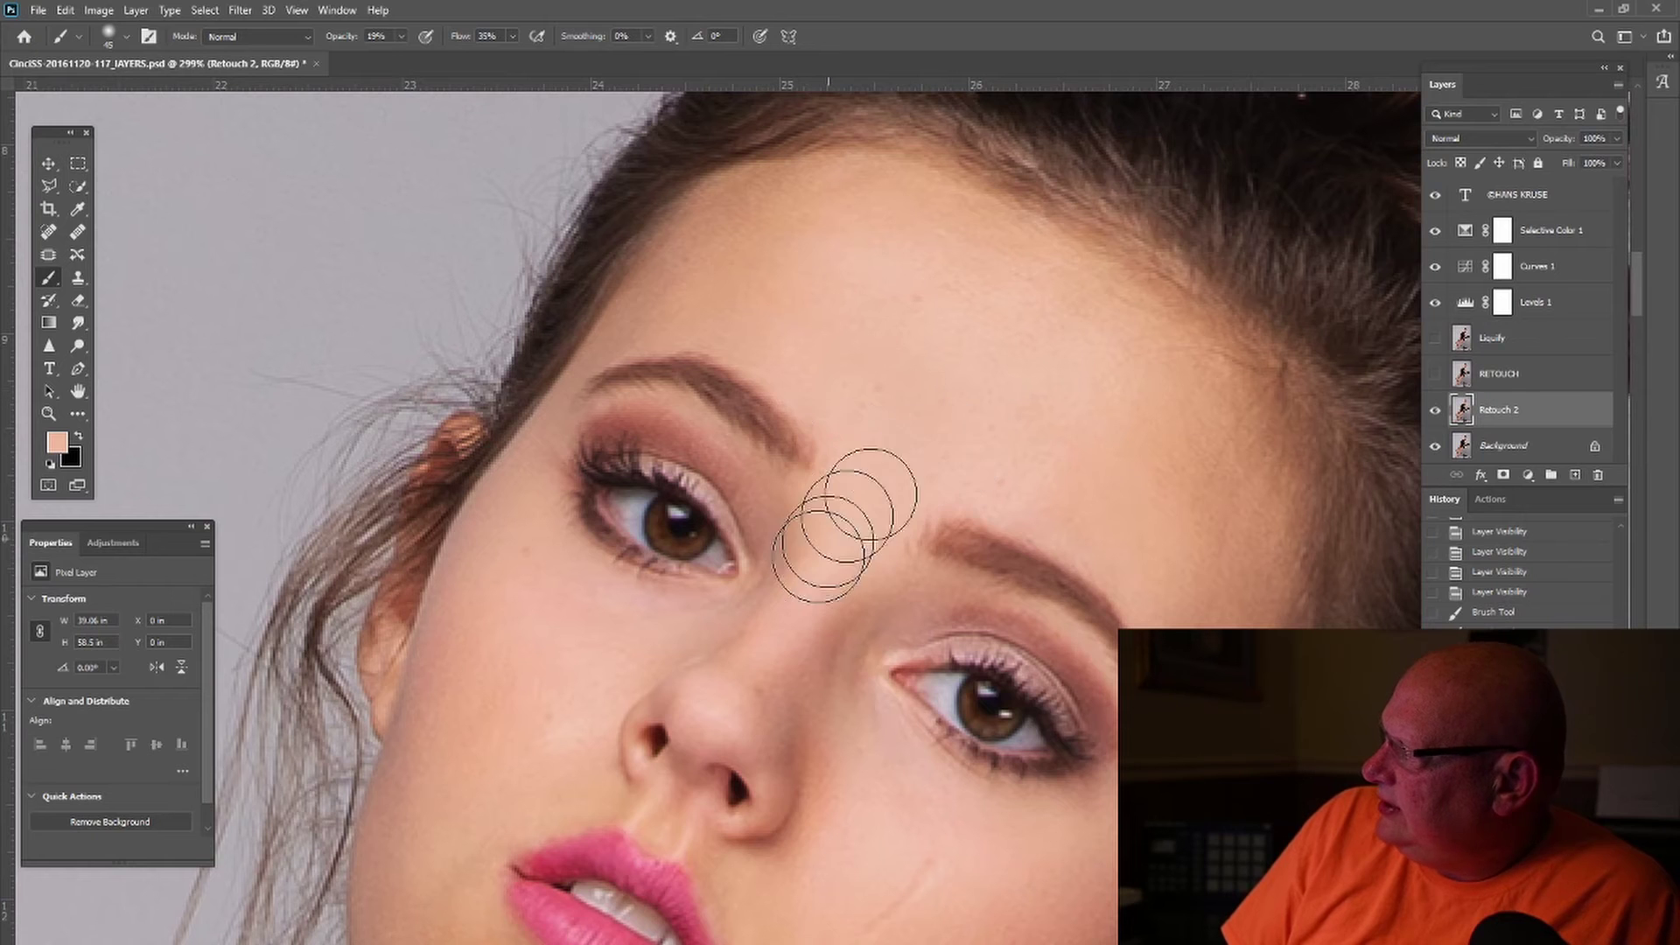
mouse_move(845, 525)
left_mouse_down()
mouse_move(1031, 393)
mouse_move(1019, 368)
left_mouse_up()
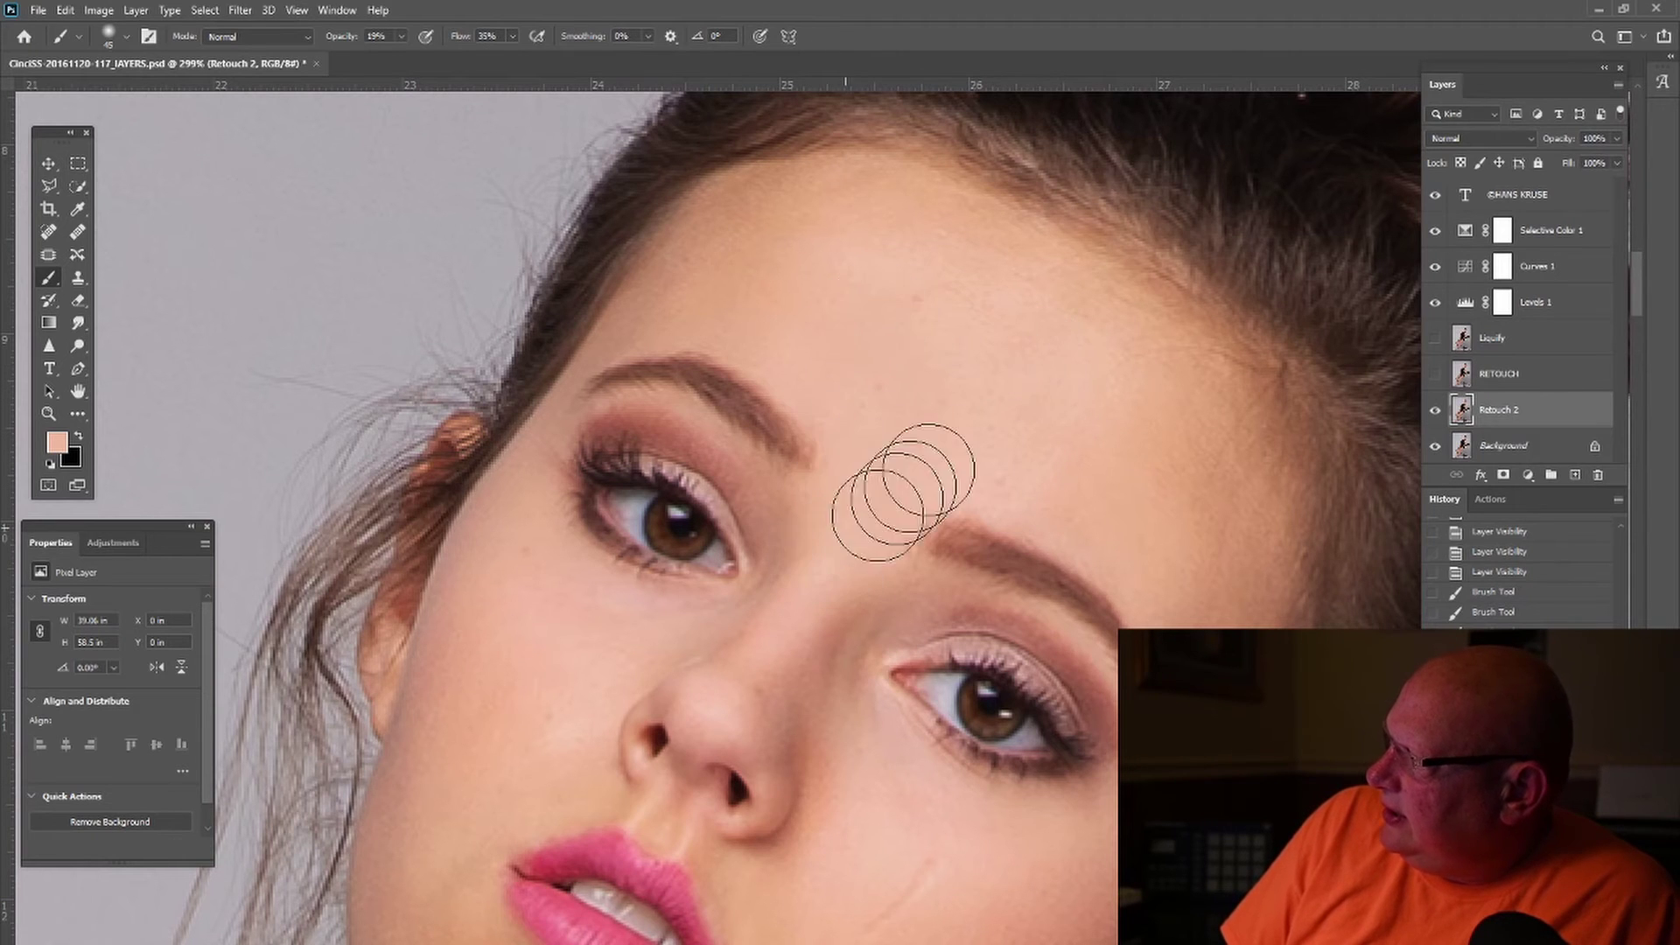
mouse_move(929, 468)
left_mouse_down()
mouse_move(997, 444)
mouse_move(1050, 348)
left_mouse_up()
left_click(1439, 415)
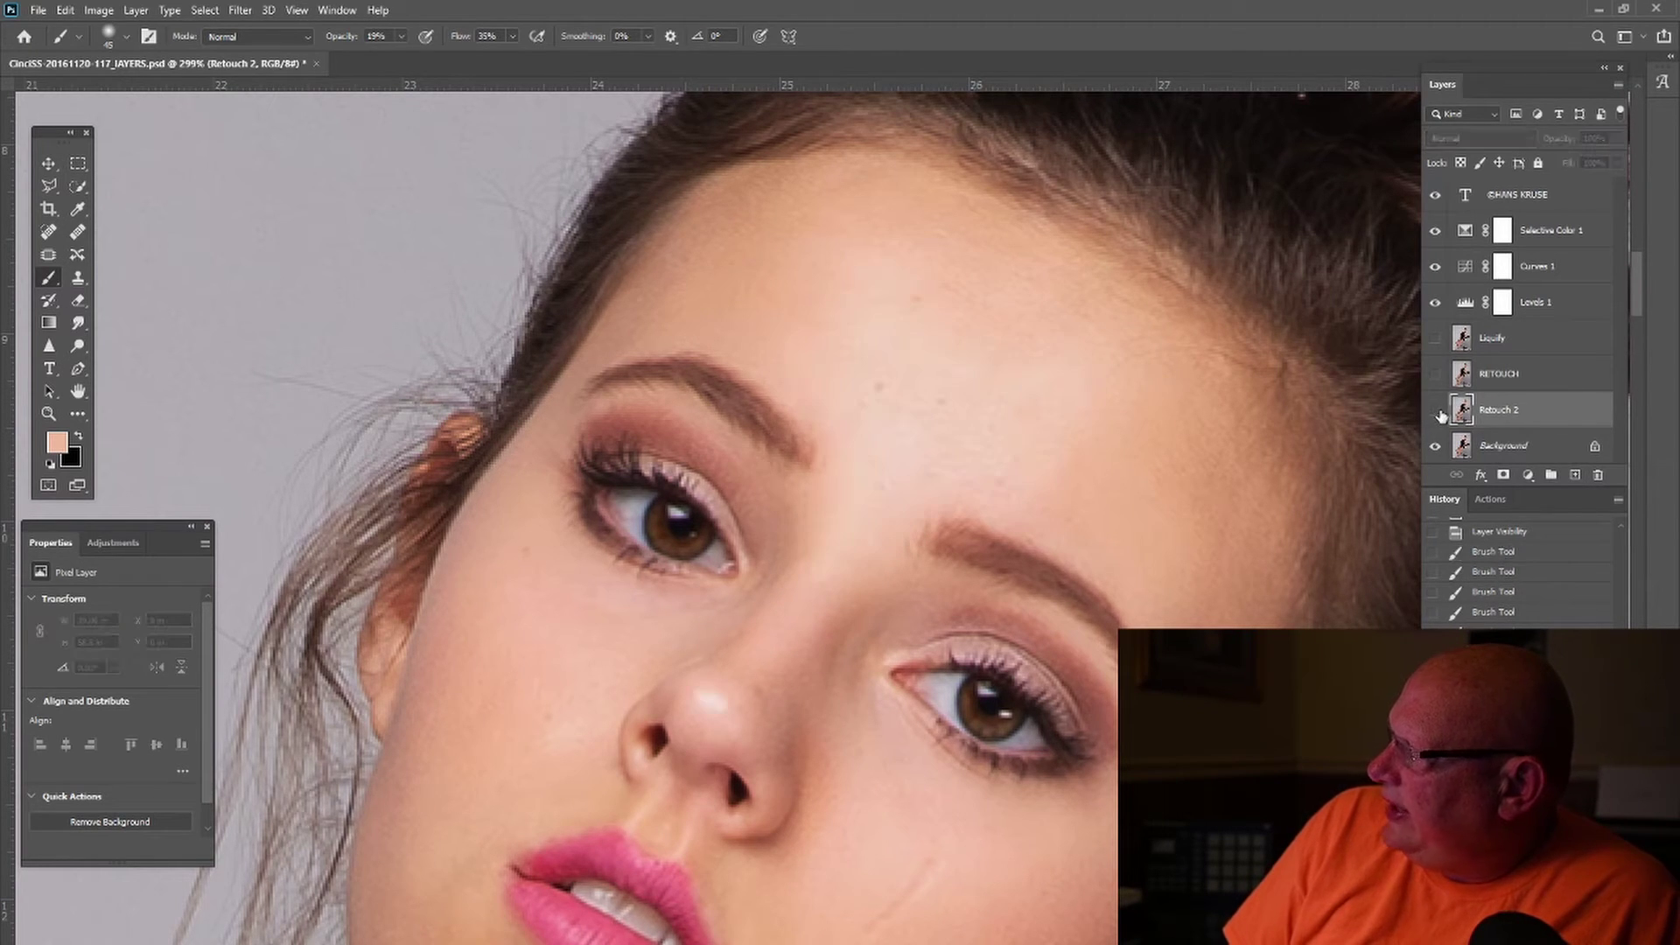
Step: Compare the forehead before and after the brushwork by toggling the Retouch 2 layer's visibility, leaving the layer shown
left_click(1437, 411)
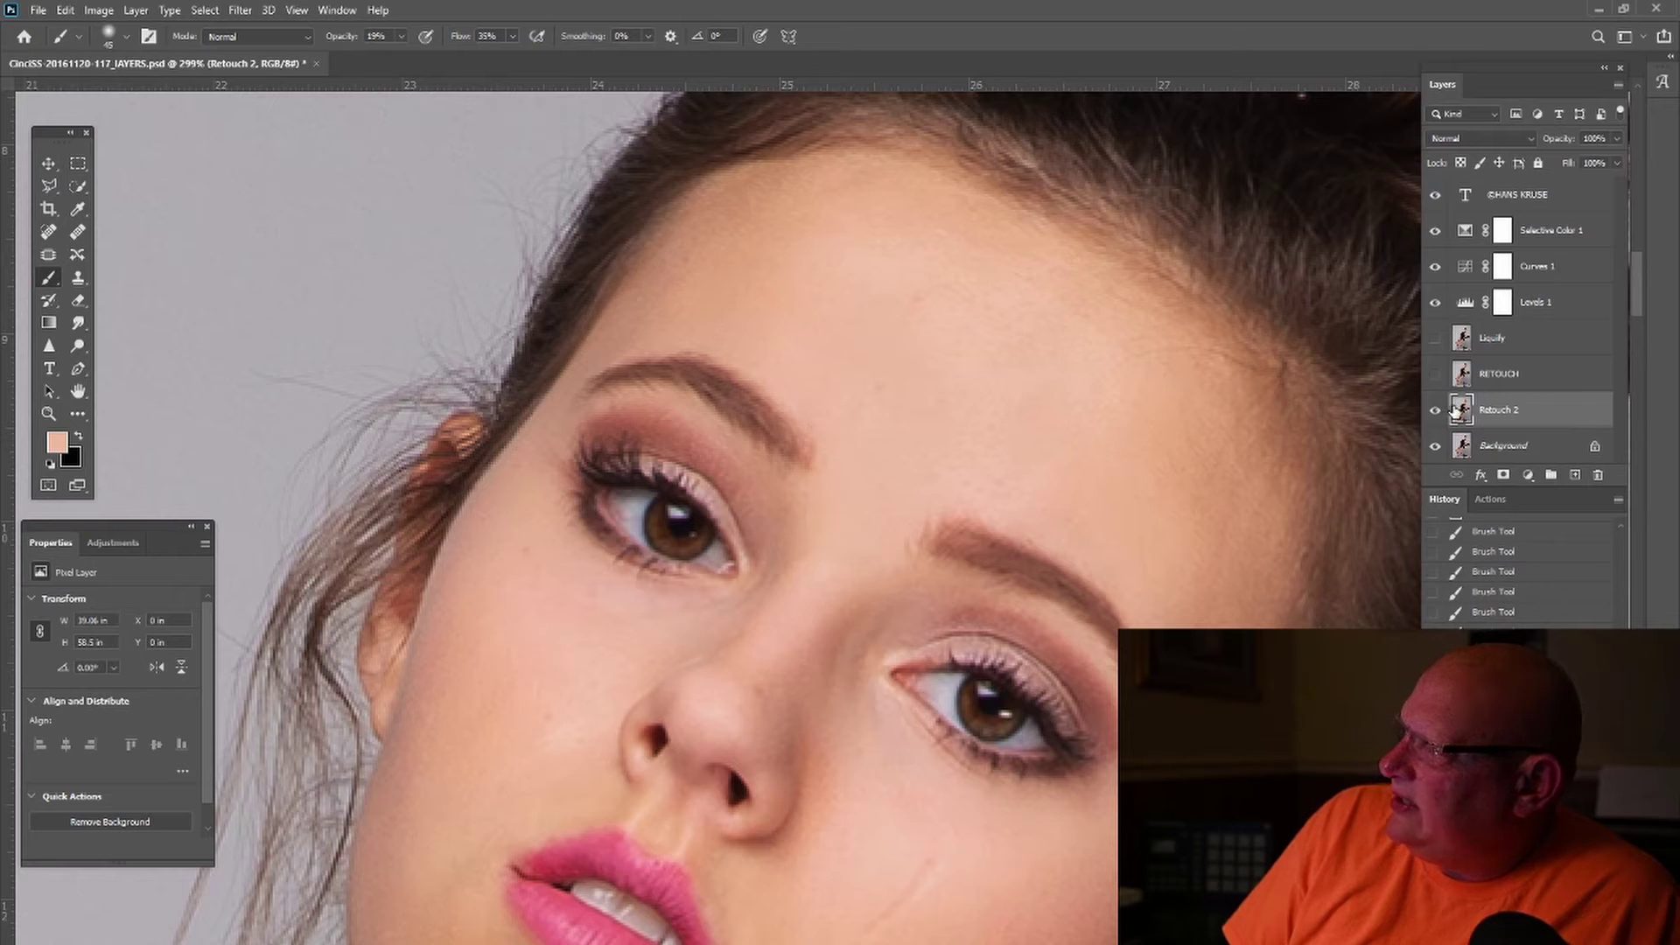
left_click(1437, 411)
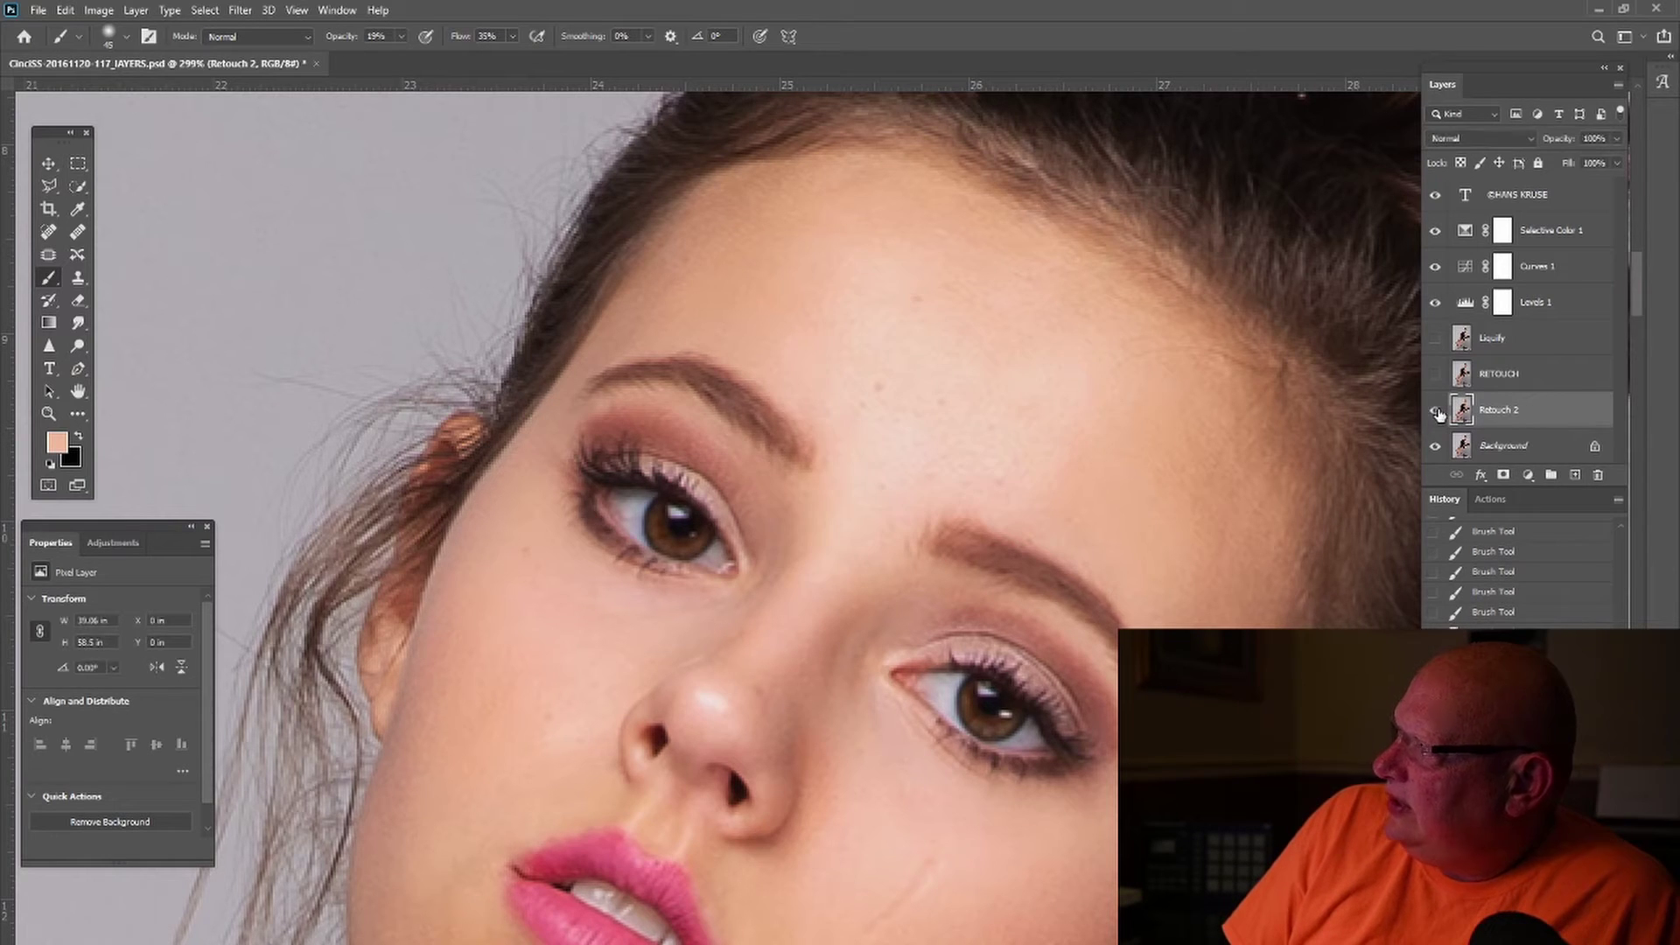
left_click(1438, 411)
left_click(1439, 413)
left_click(1439, 413)
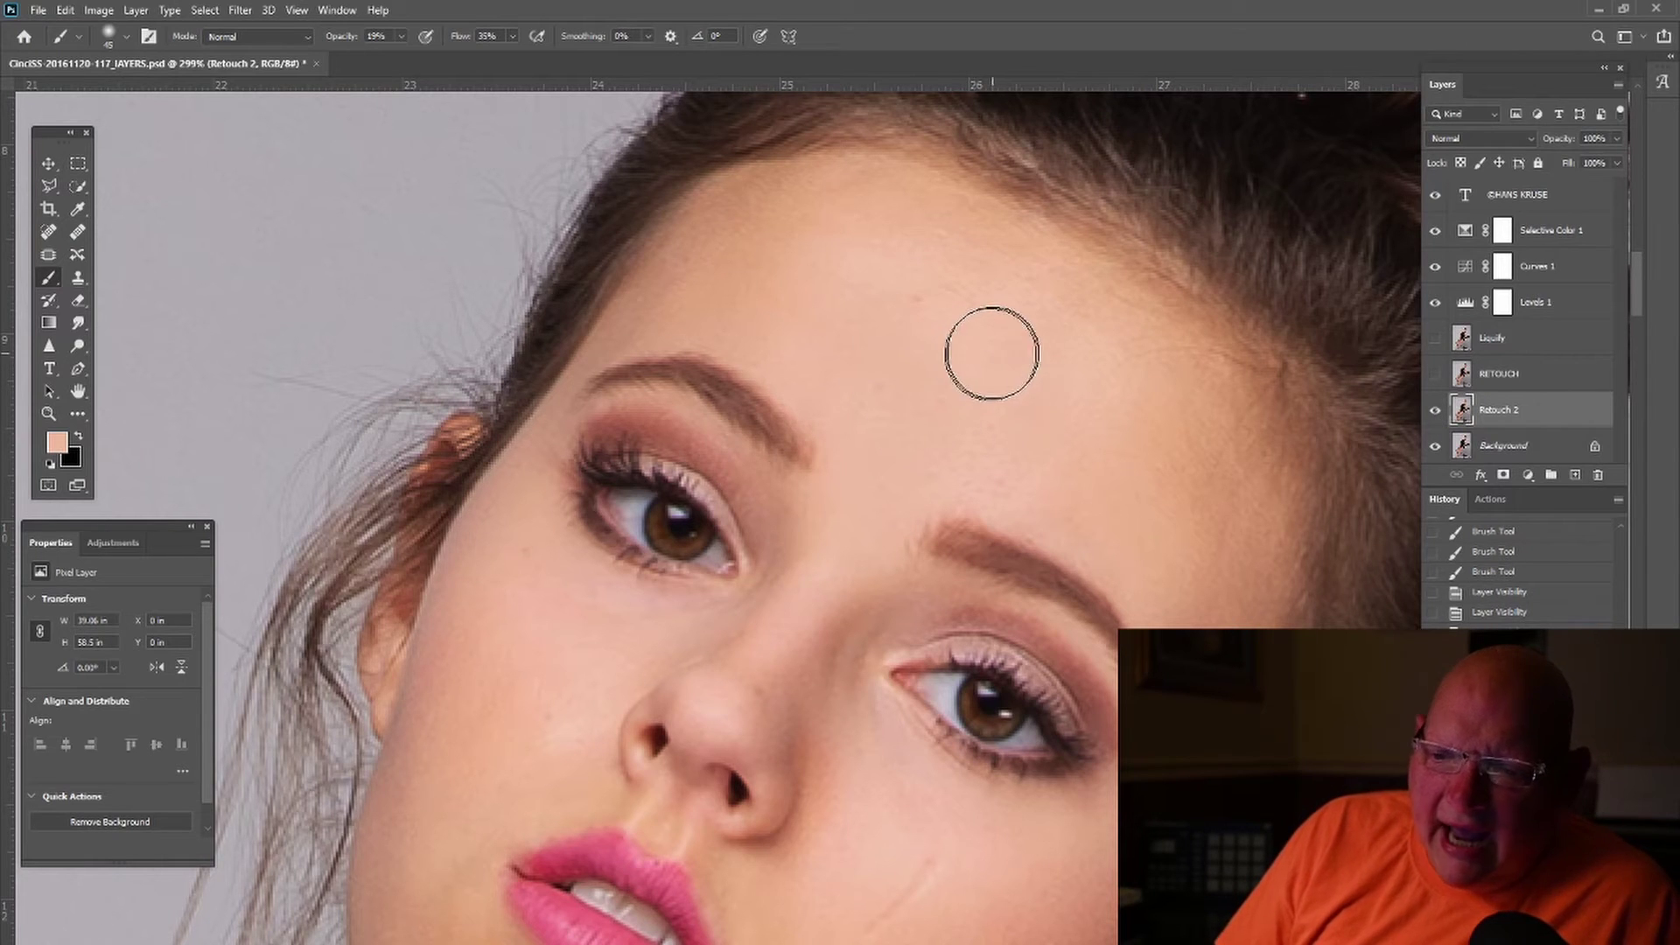
Step: Hide Retouch 2 and toggle the RETOUCH layer's visibility to compare the finished forehead and nose with the original
left_click(1435, 374)
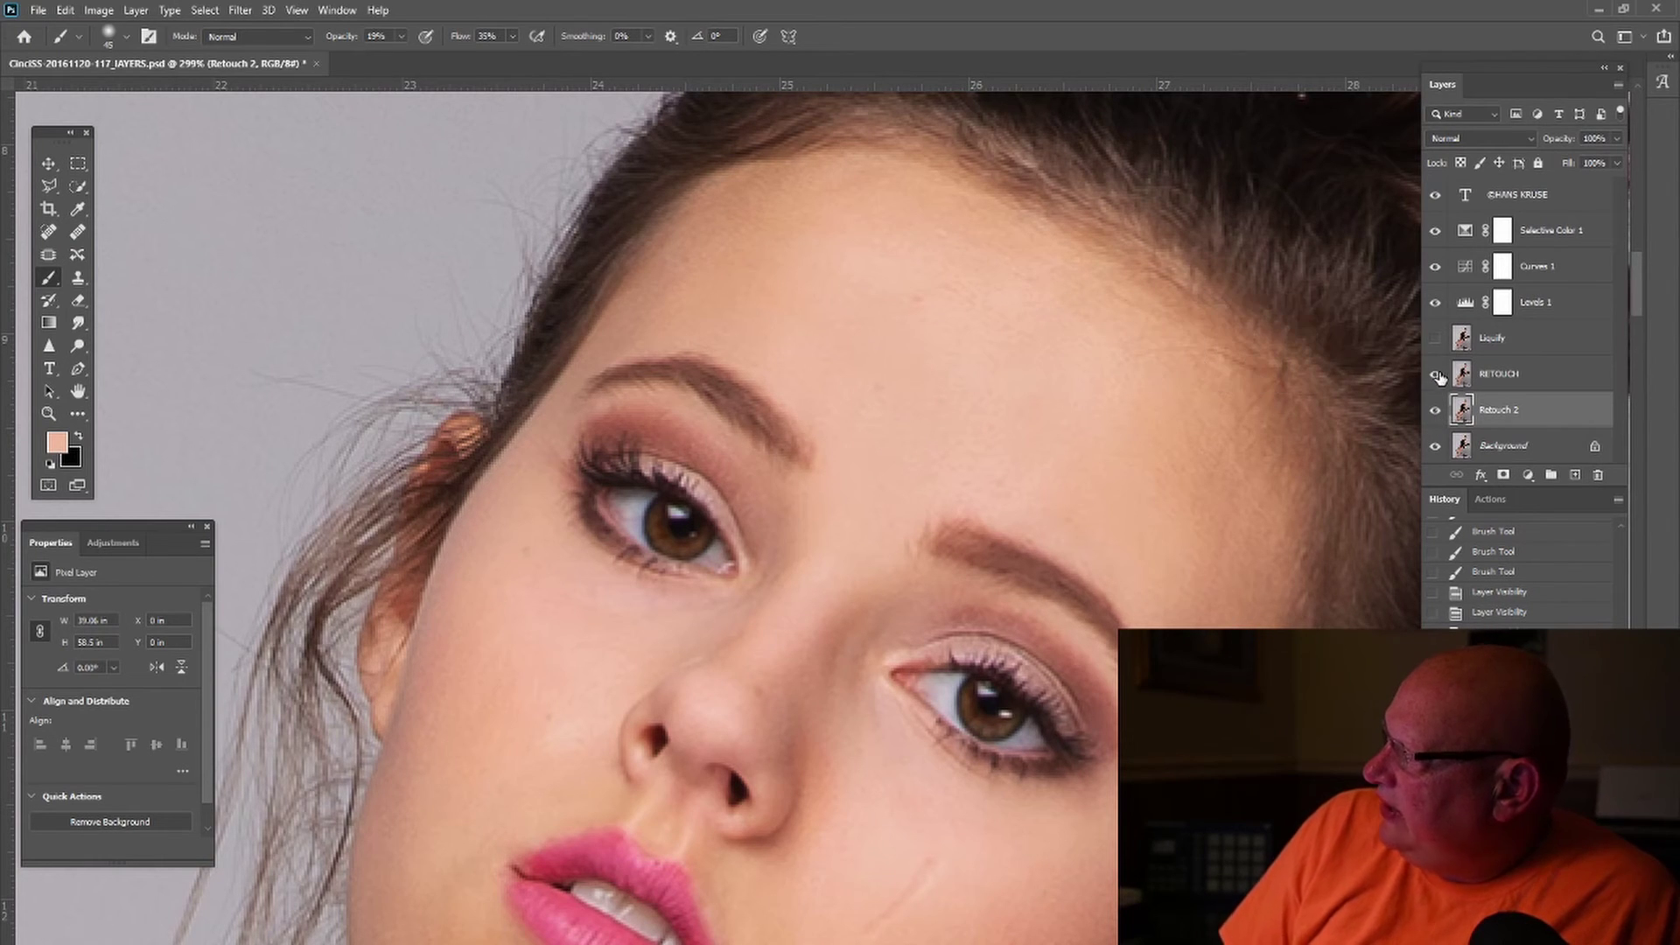
left_click(1434, 409)
left_click(1435, 374)
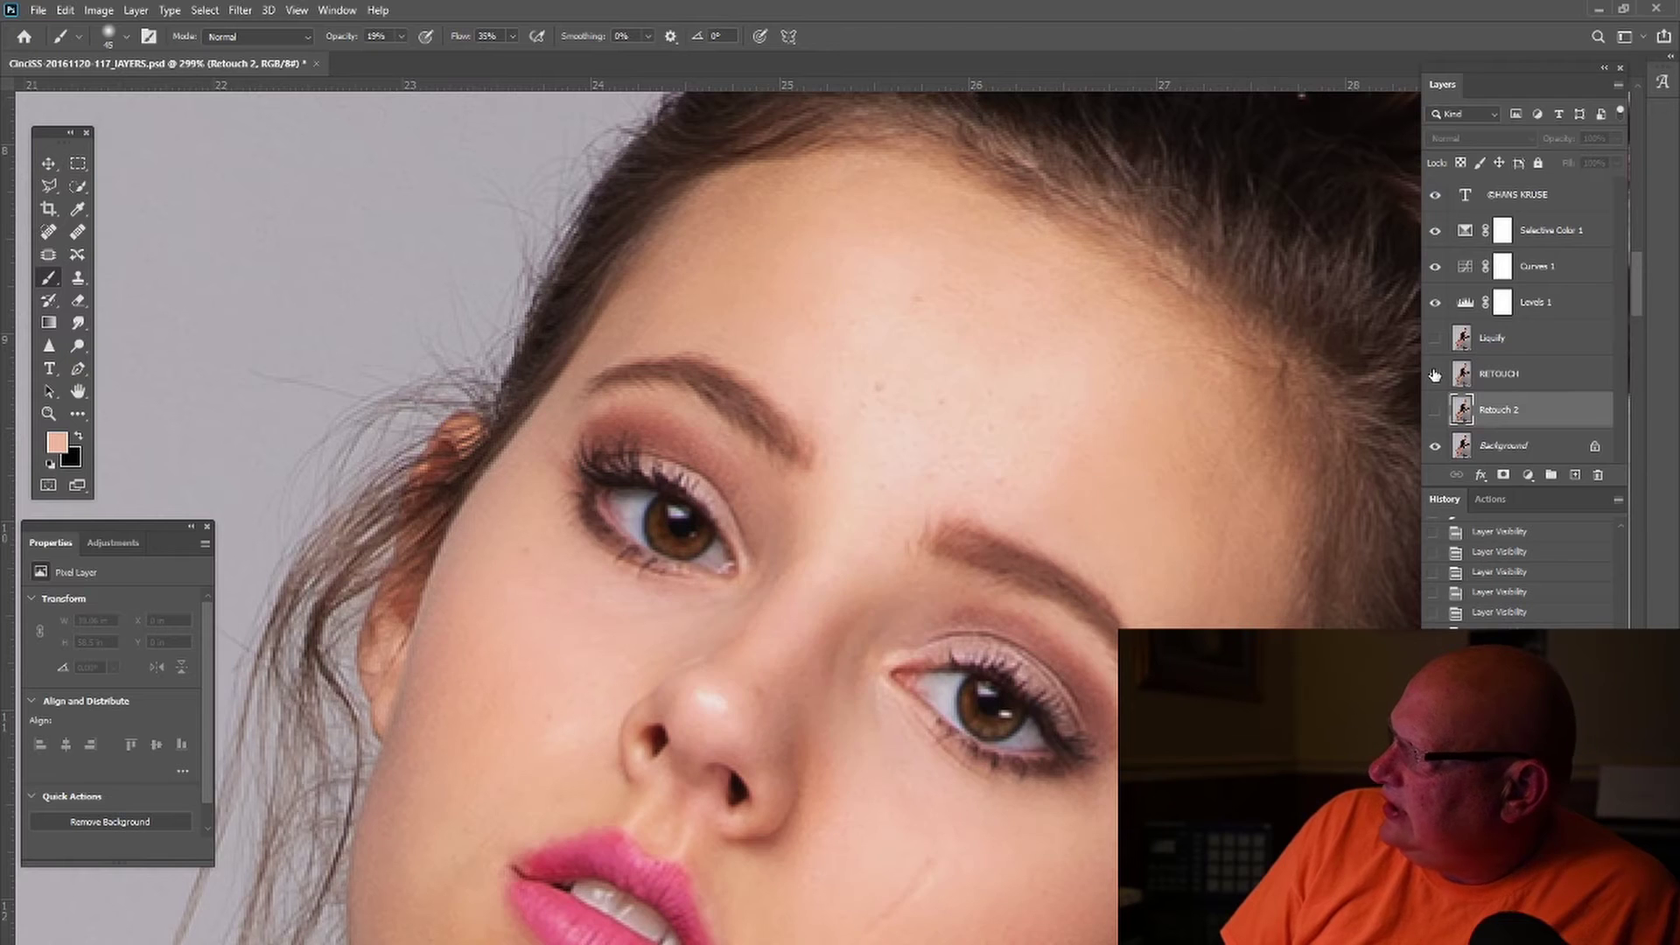
left_click(1434, 374)
left_click(1435, 375)
left_click(1435, 375)
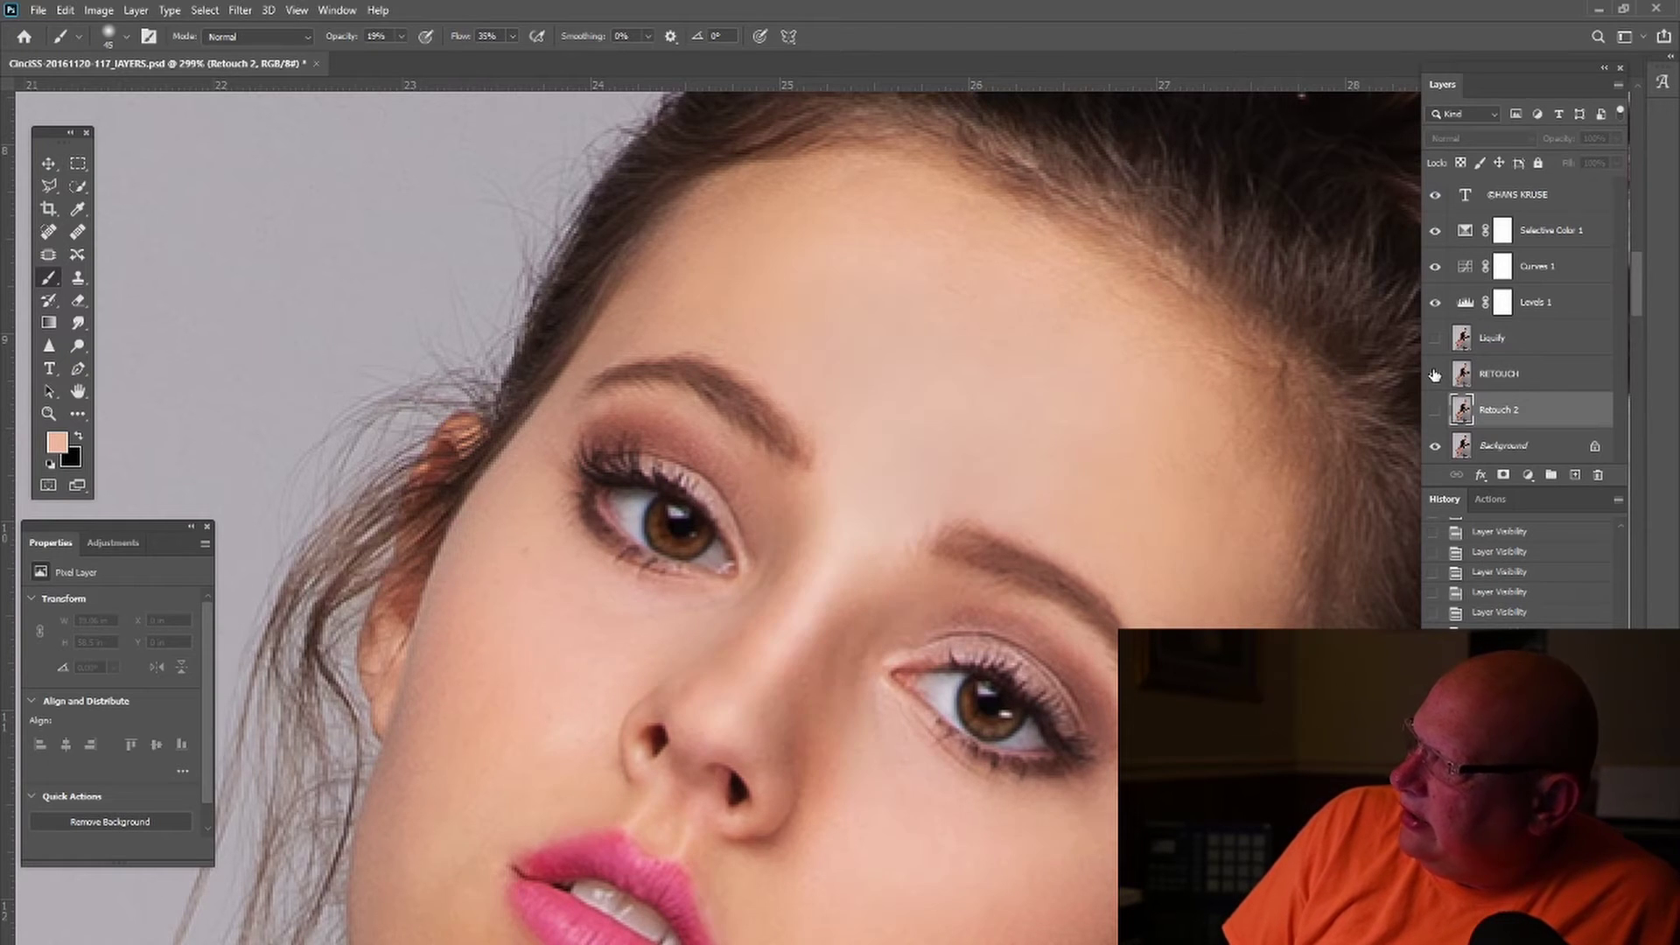
left_click(1435, 374)
left_click(1435, 374)
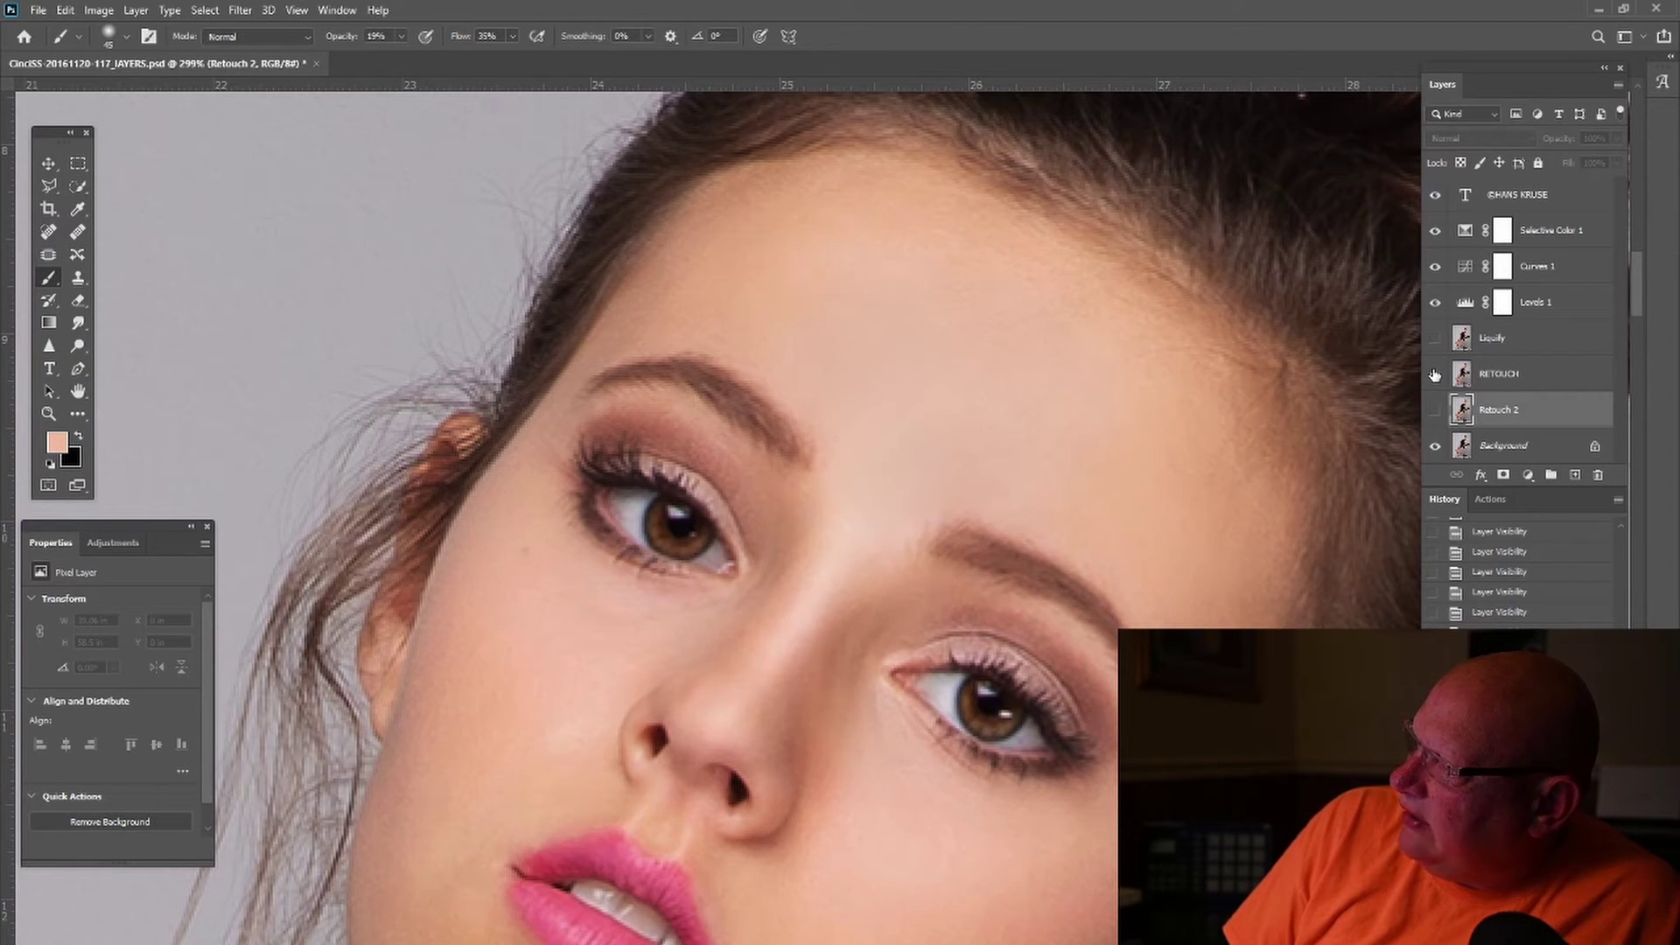
left_click(1434, 374)
left_click(1434, 374)
left_click(1435, 375)
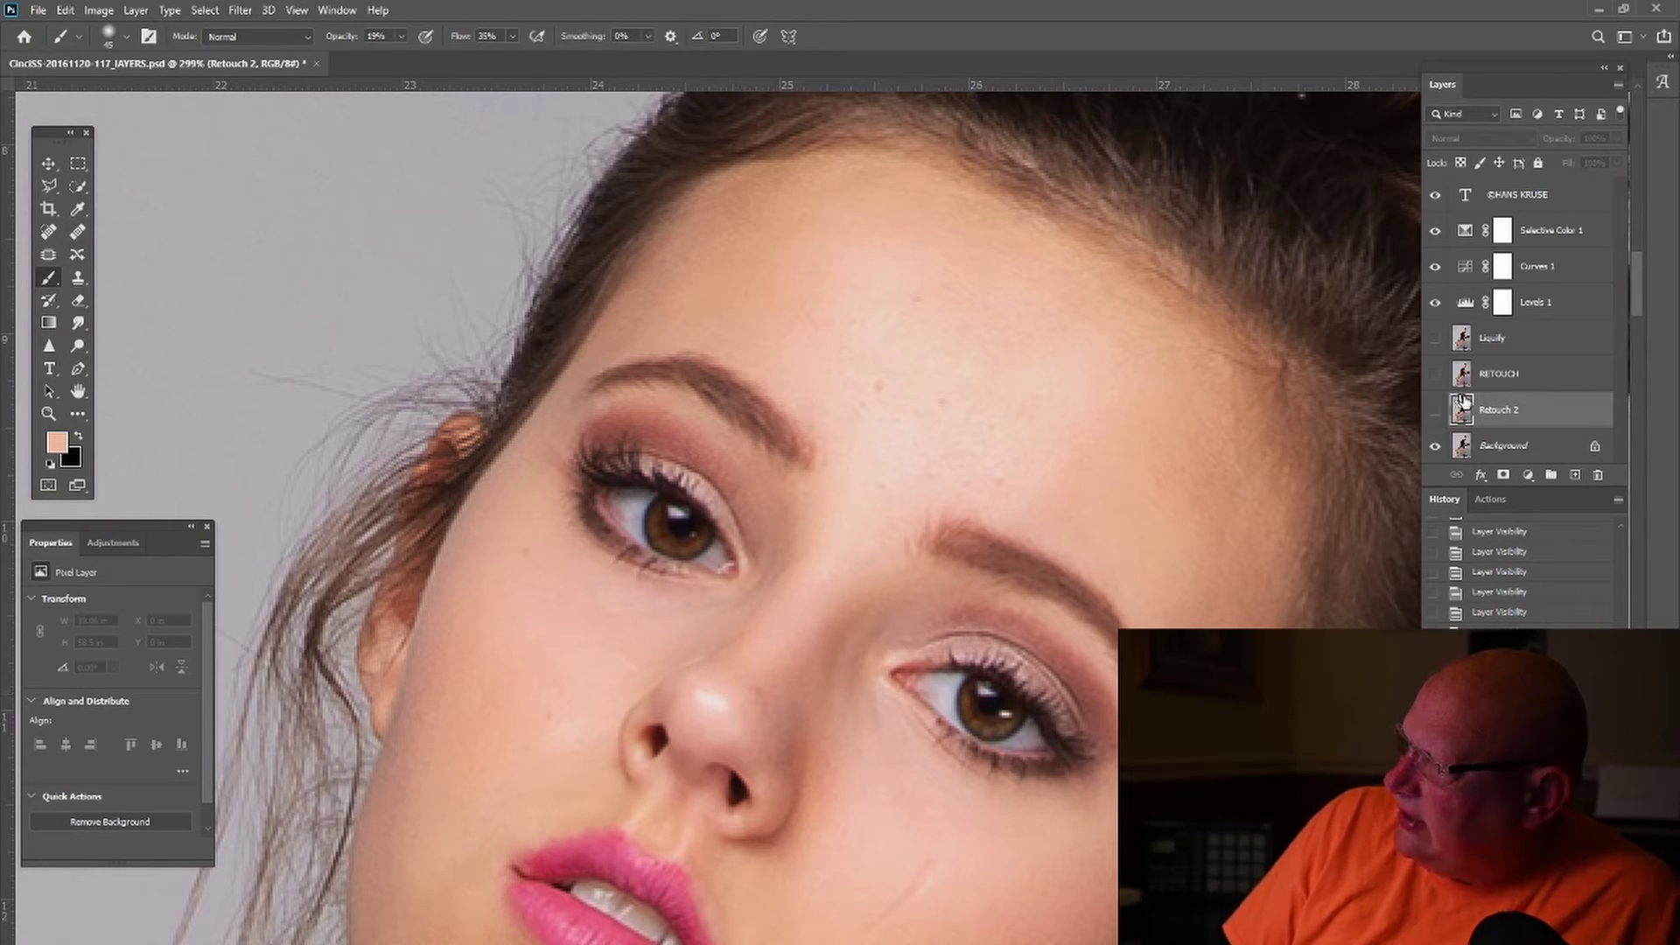
left_click(1436, 375)
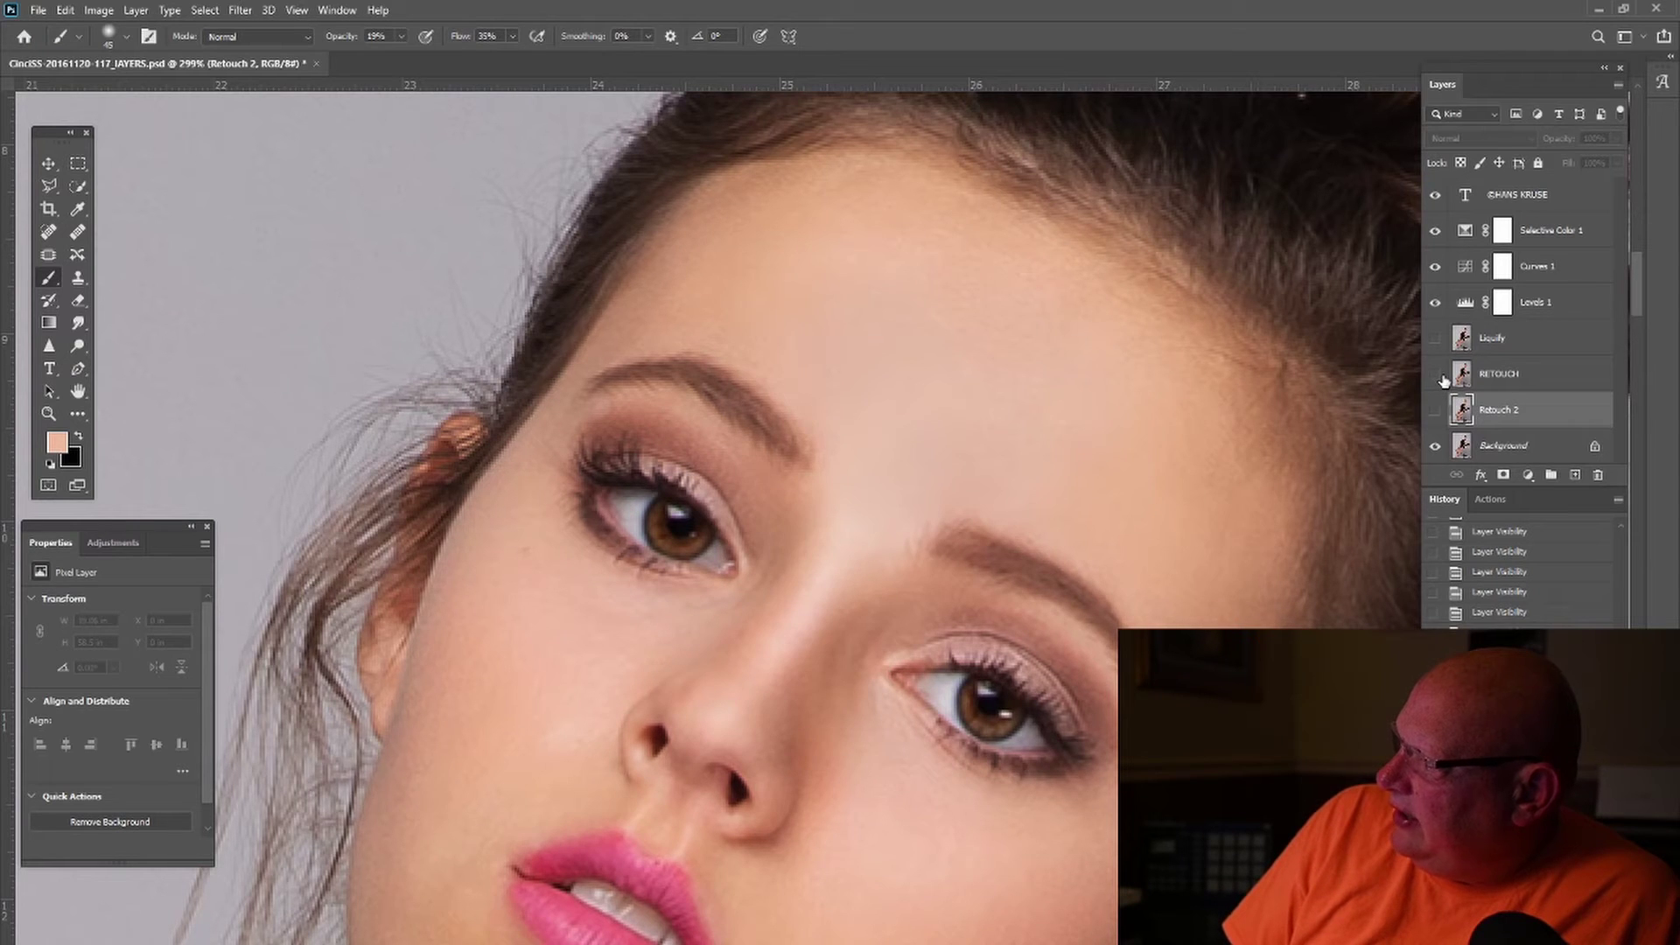
left_click(1436, 375)
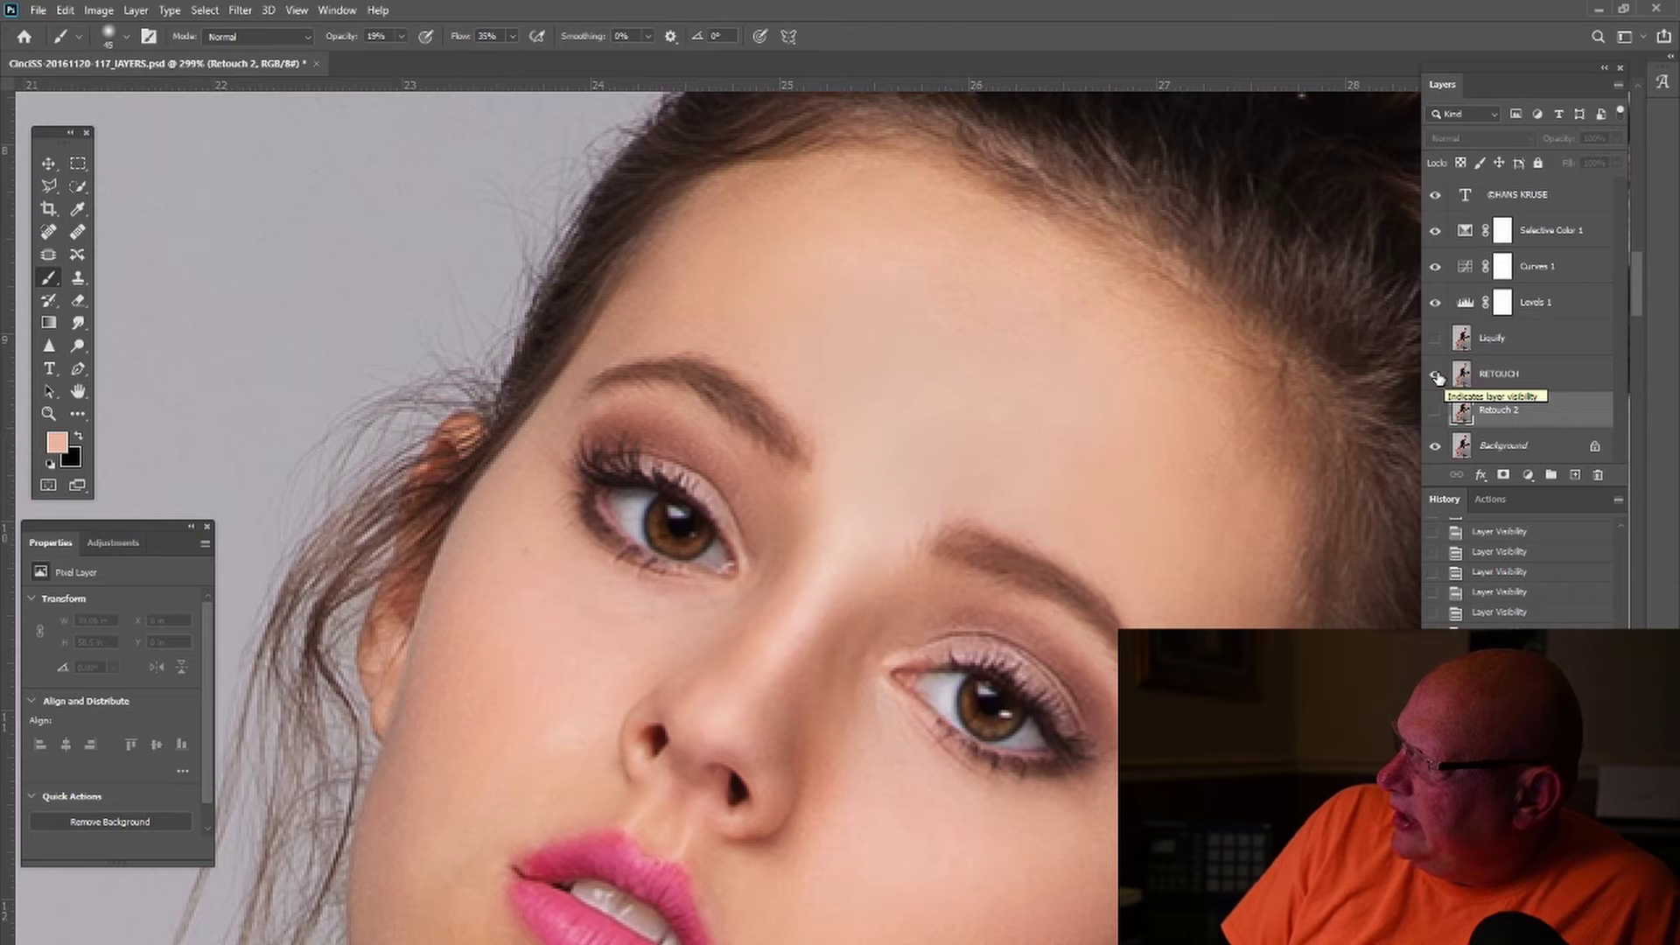
left_click(1435, 376)
left_click(1436, 376)
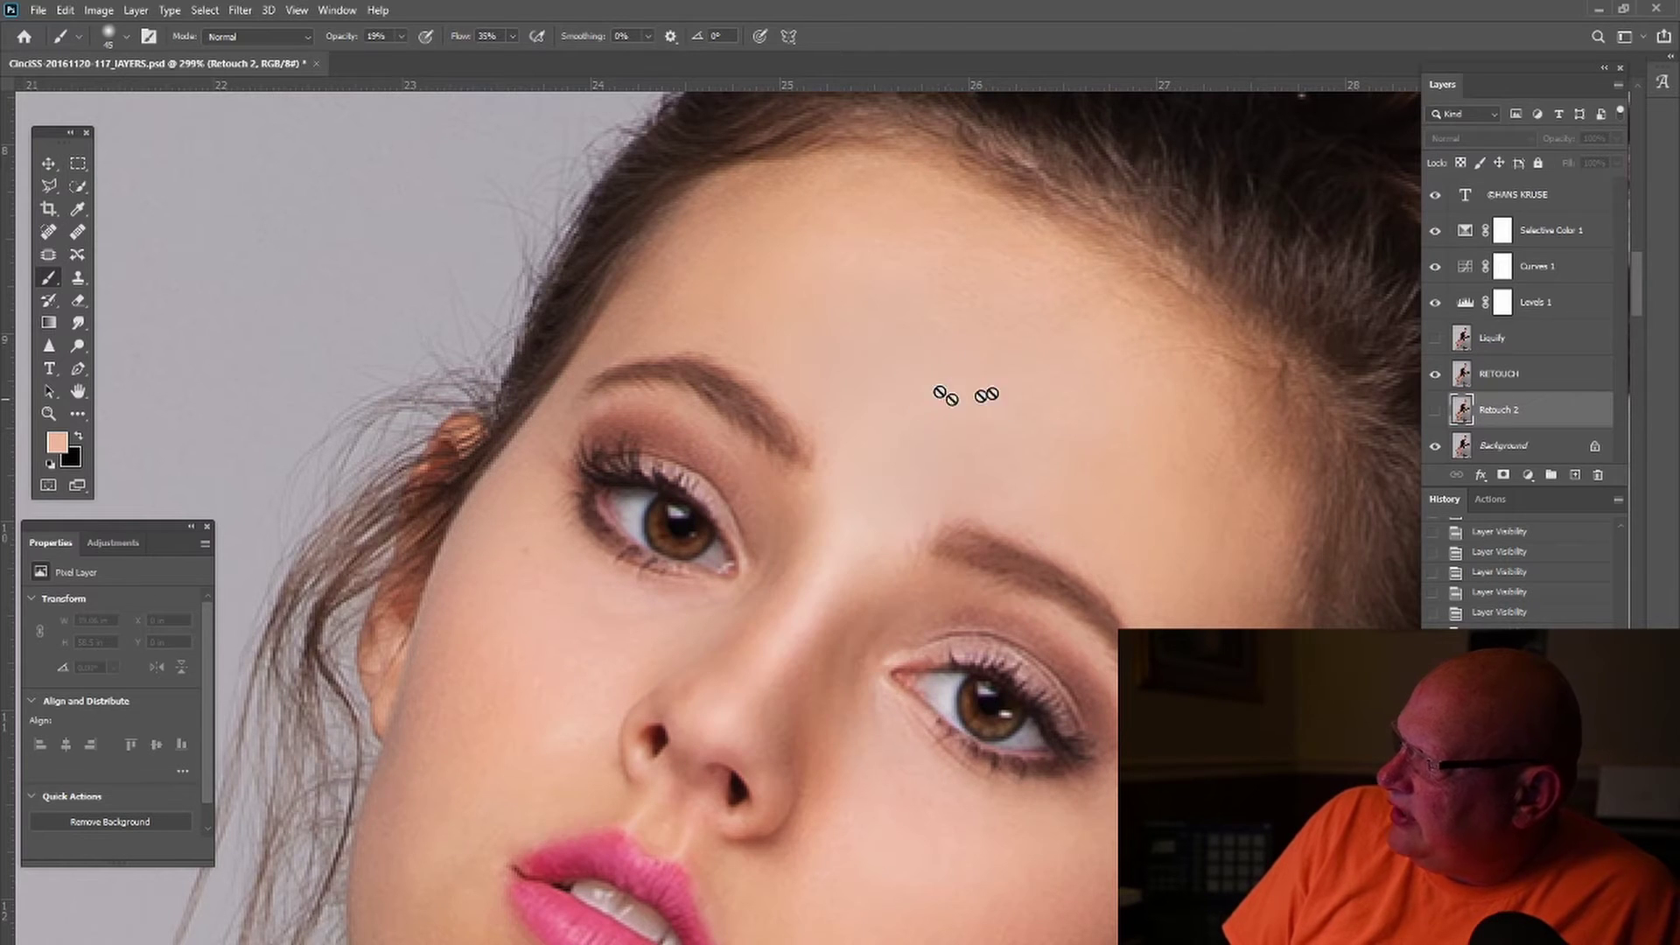
Step: Examine the cheeks and mouth area with the RETOUCH layer shown and hidden, ending on the unretouched original
scroll(1637, 278, "down", 3)
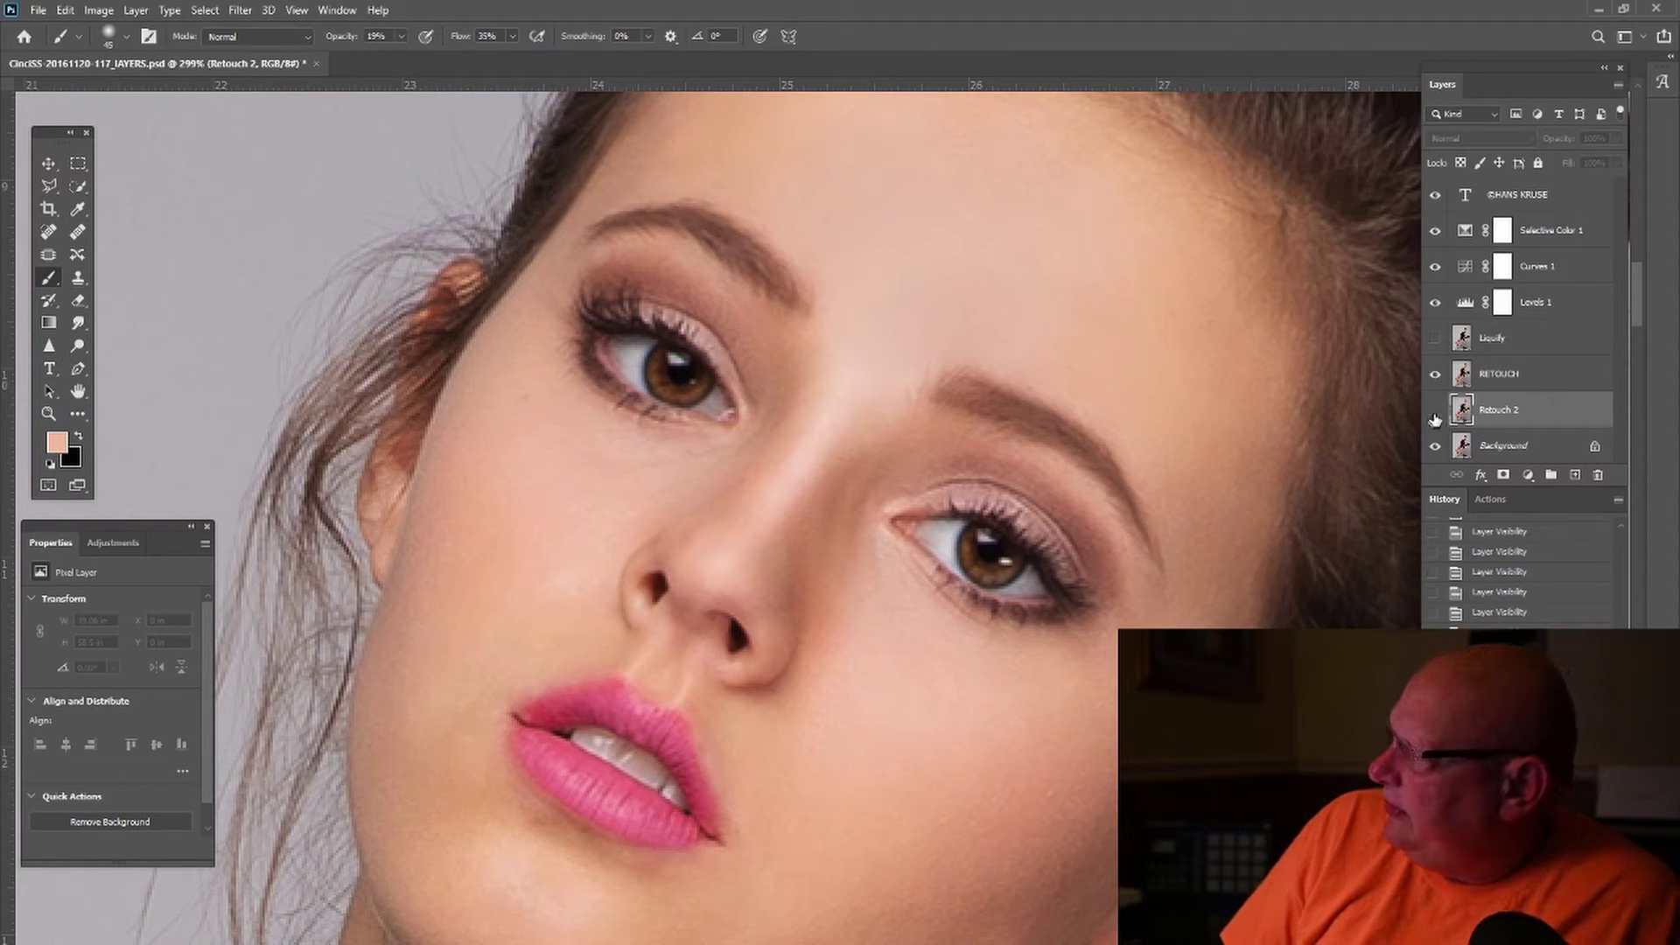
left_click(1435, 375)
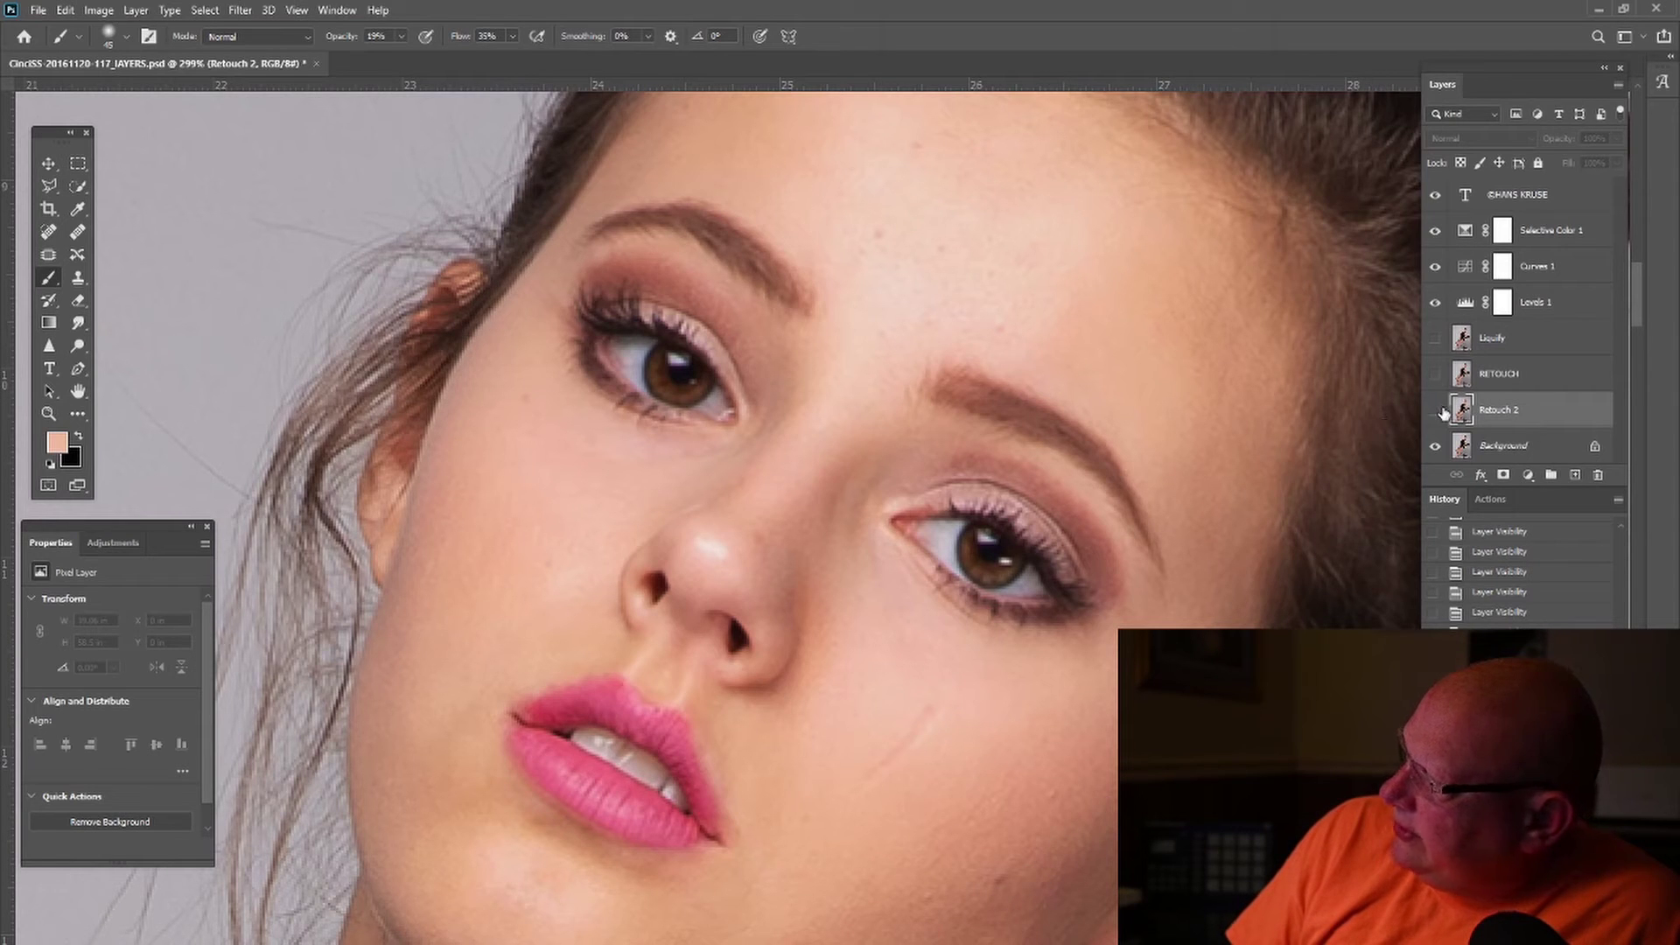
left_click(1435, 375)
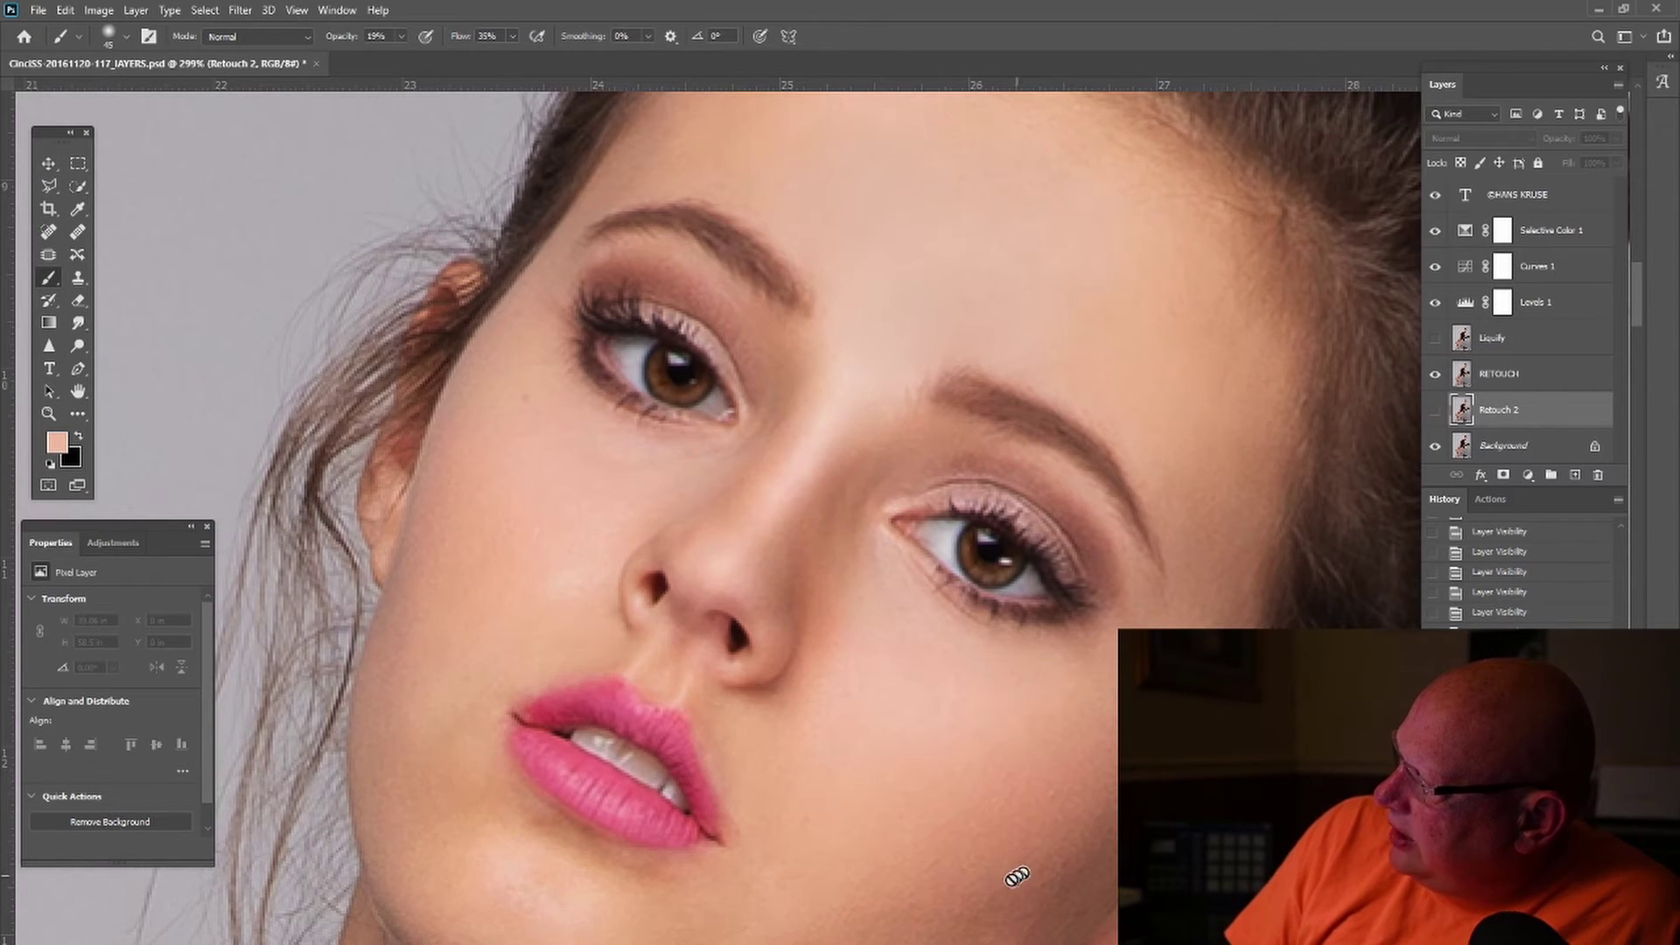
left_click(1435, 373)
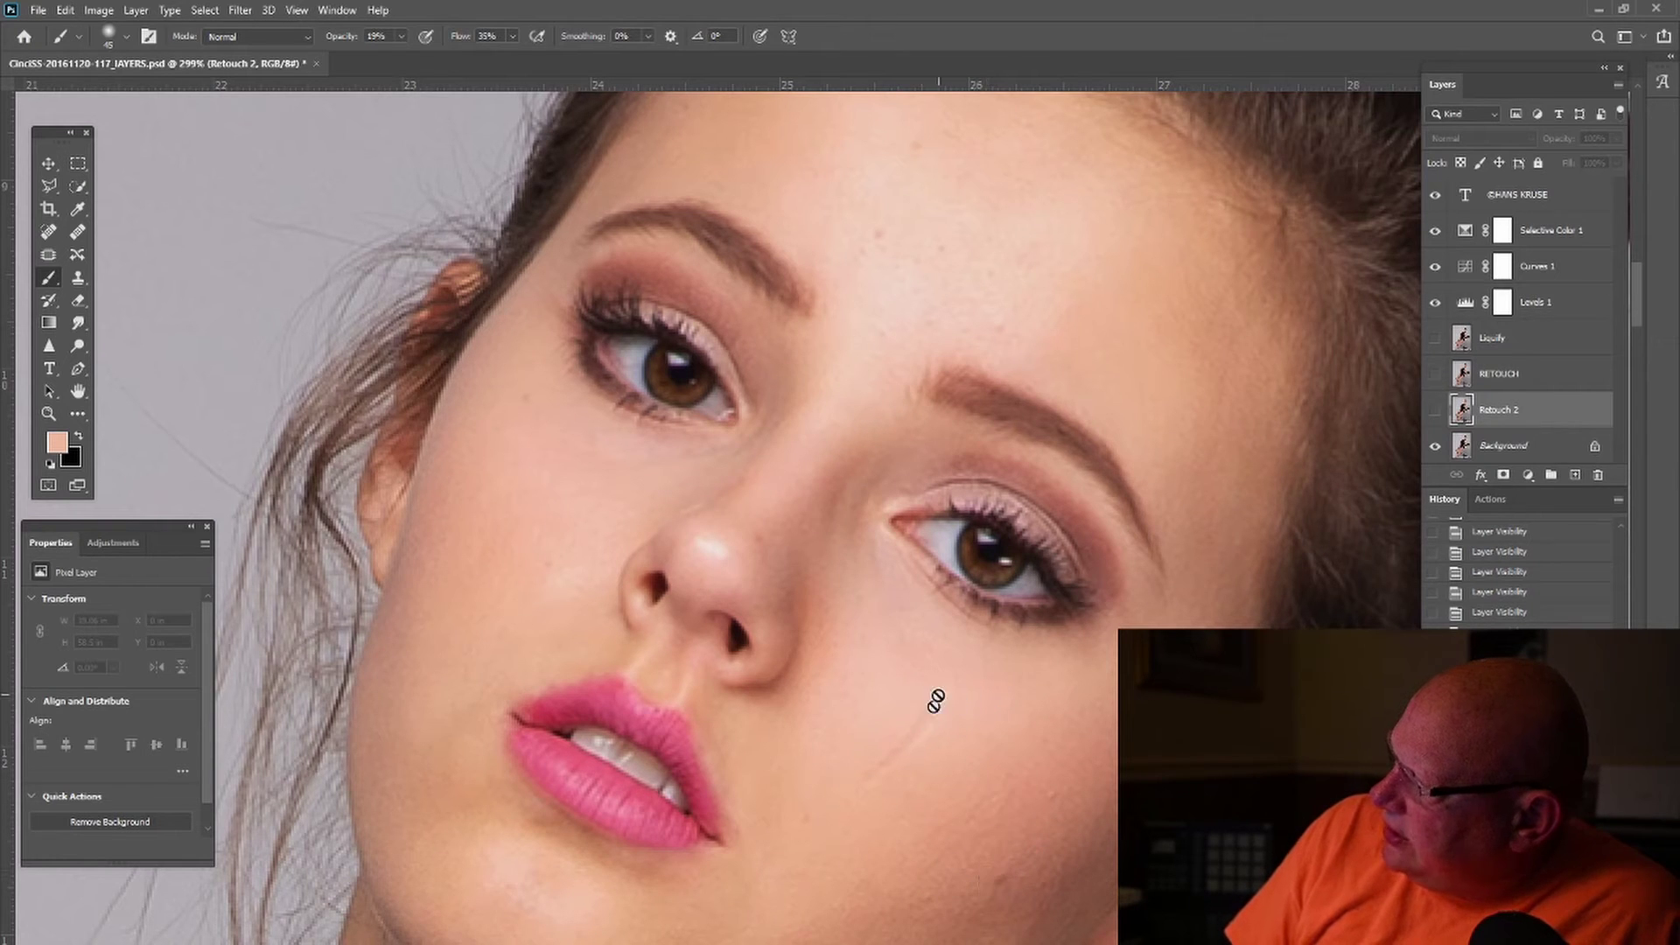
Step: Patch the thin scratch on the cheek beside the nose with clean skin on the visible Retouch 2 layer, clearing the selection
mouse_move(1487, 411)
left_mouse_down()
mouse_move(1537, 428)
mouse_move(1503, 409)
left_mouse_up()
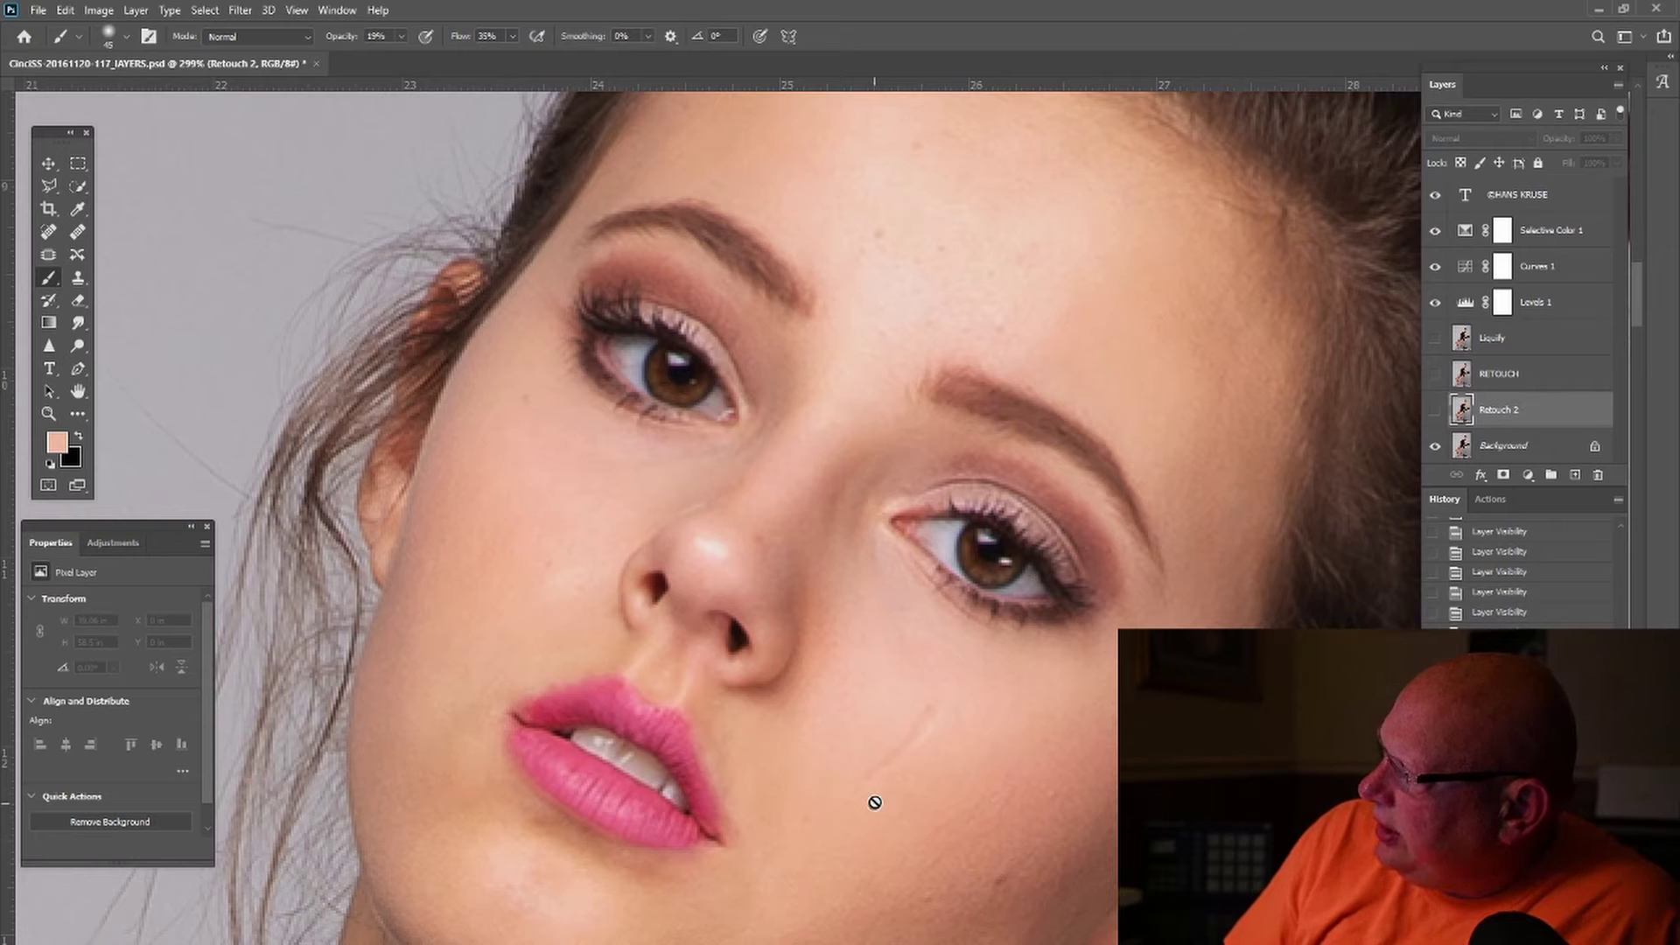
left_click(49, 257)
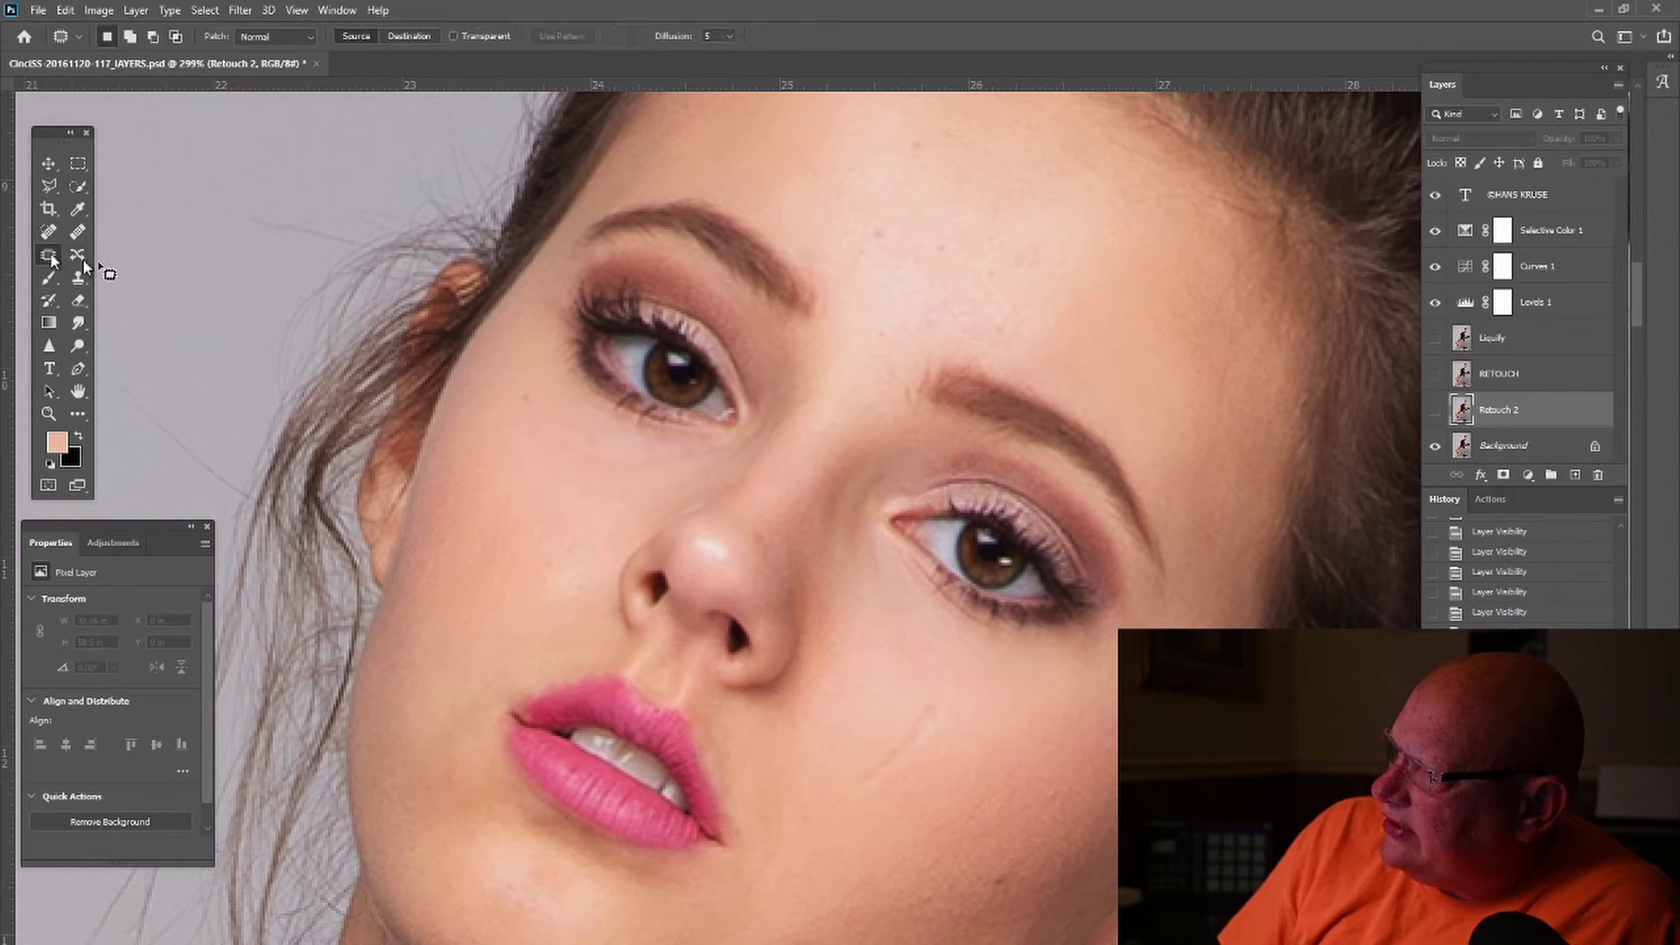
mouse_move(923, 700)
left_mouse_down()
mouse_move(861, 775)
mouse_move(915, 761)
mouse_move(955, 712)
mouse_move(930, 712)
mouse_move(960, 742)
left_mouse_up()
left_click(835, 381)
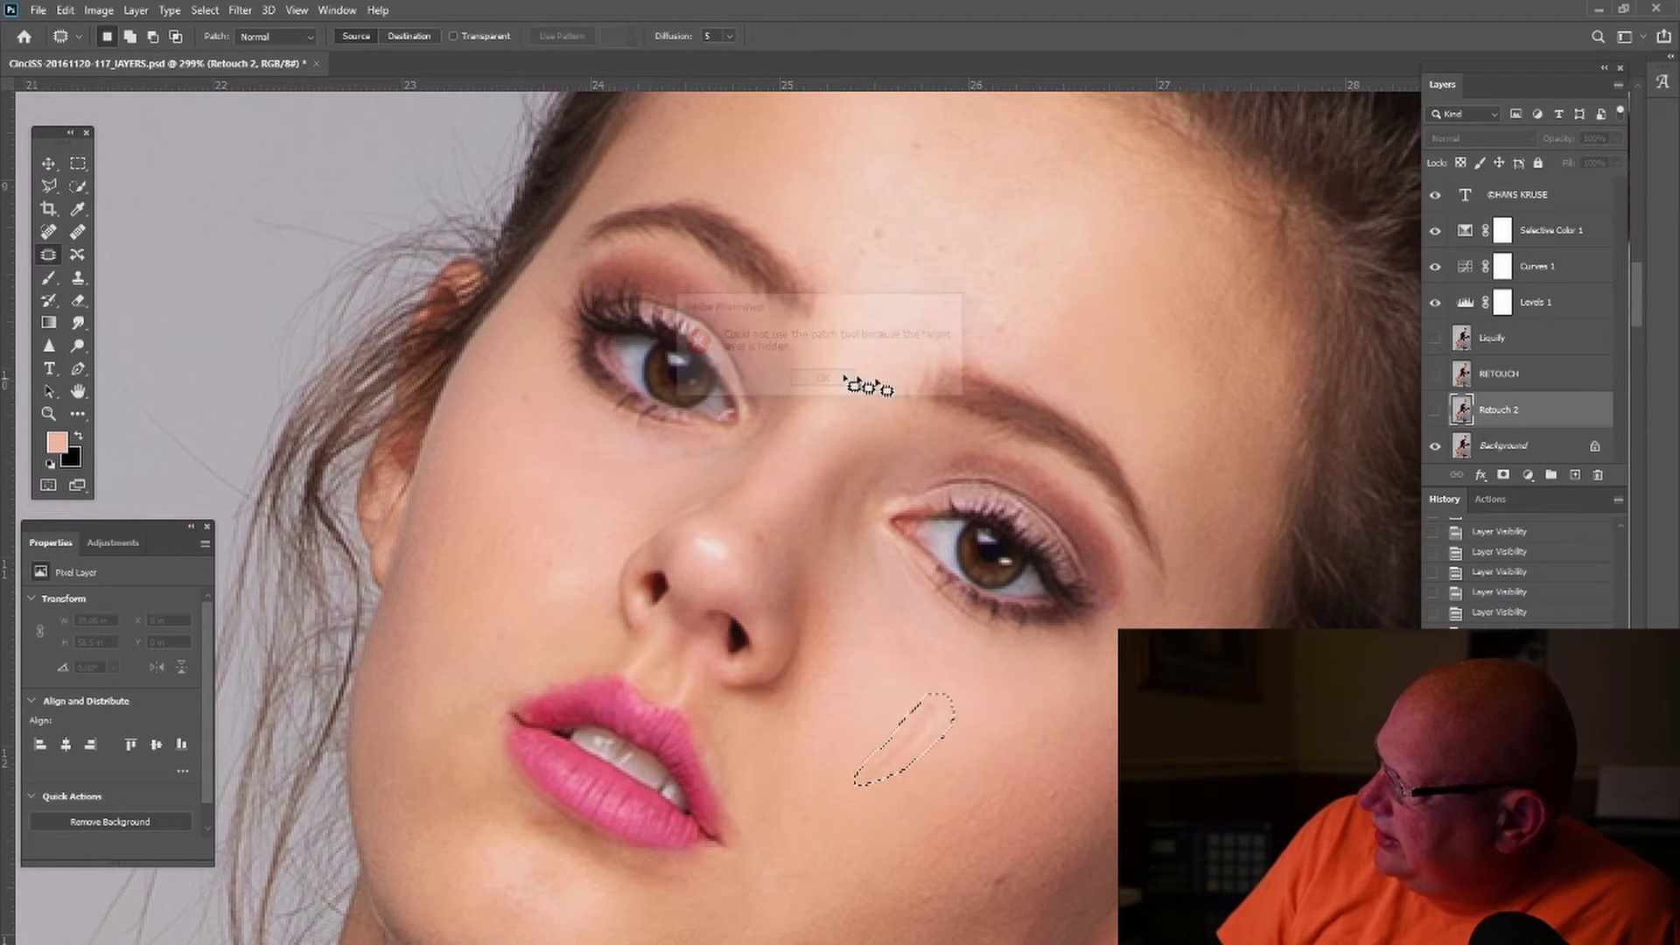
left_click(1543, 376)
left_click(1520, 411)
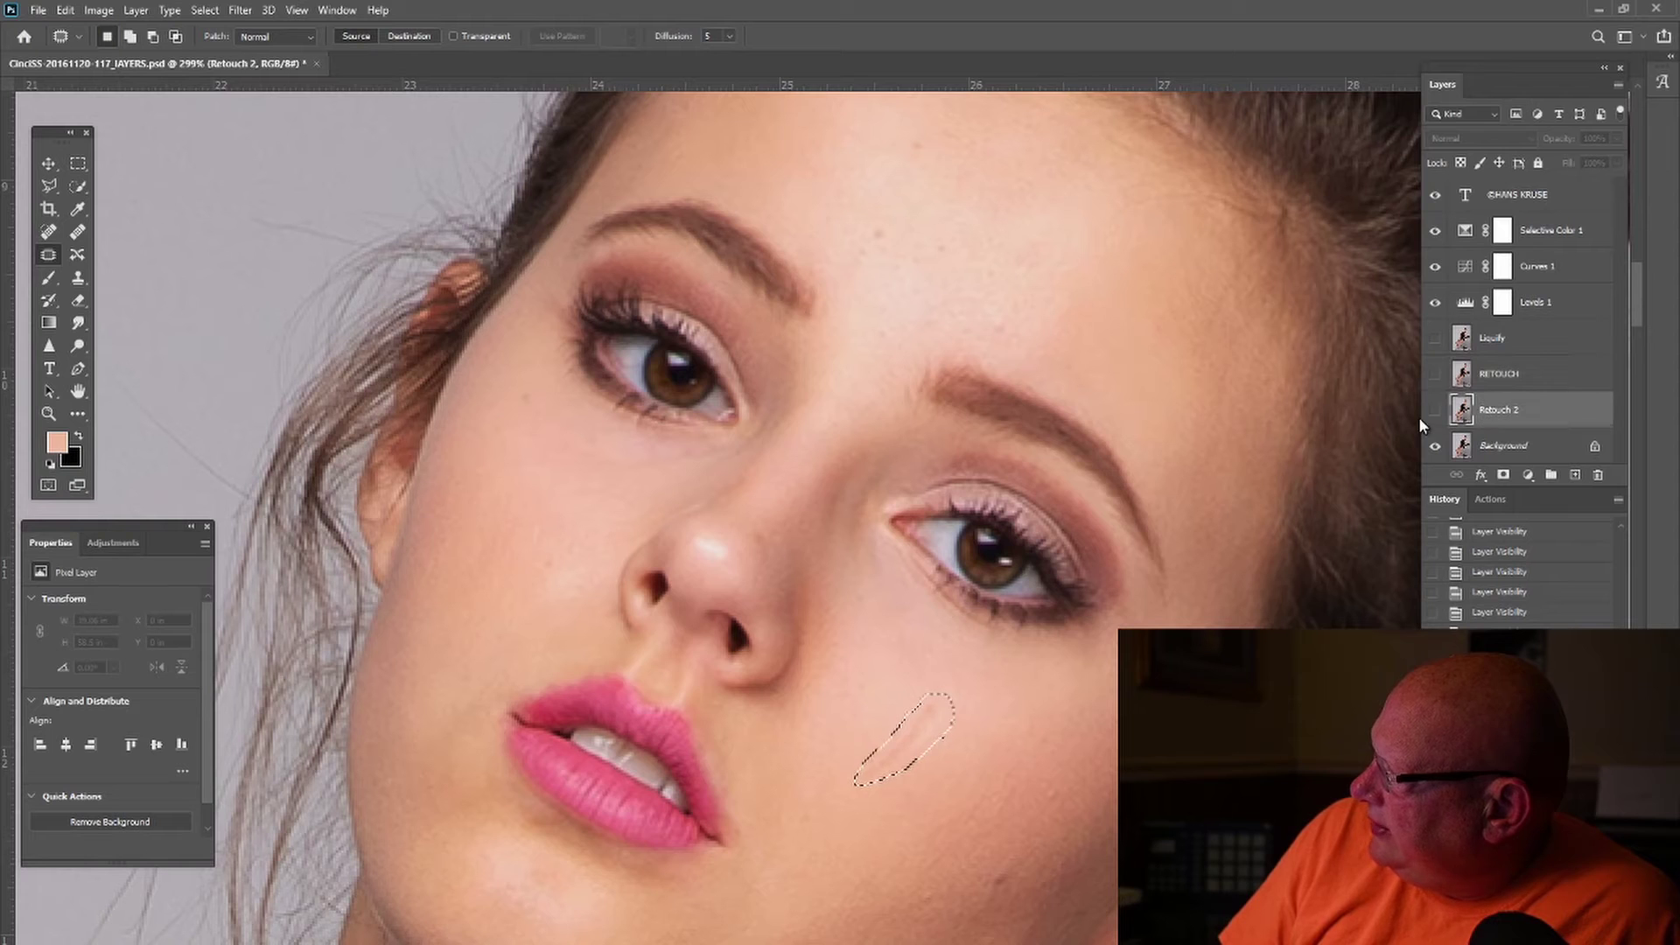
left_click(1434, 409)
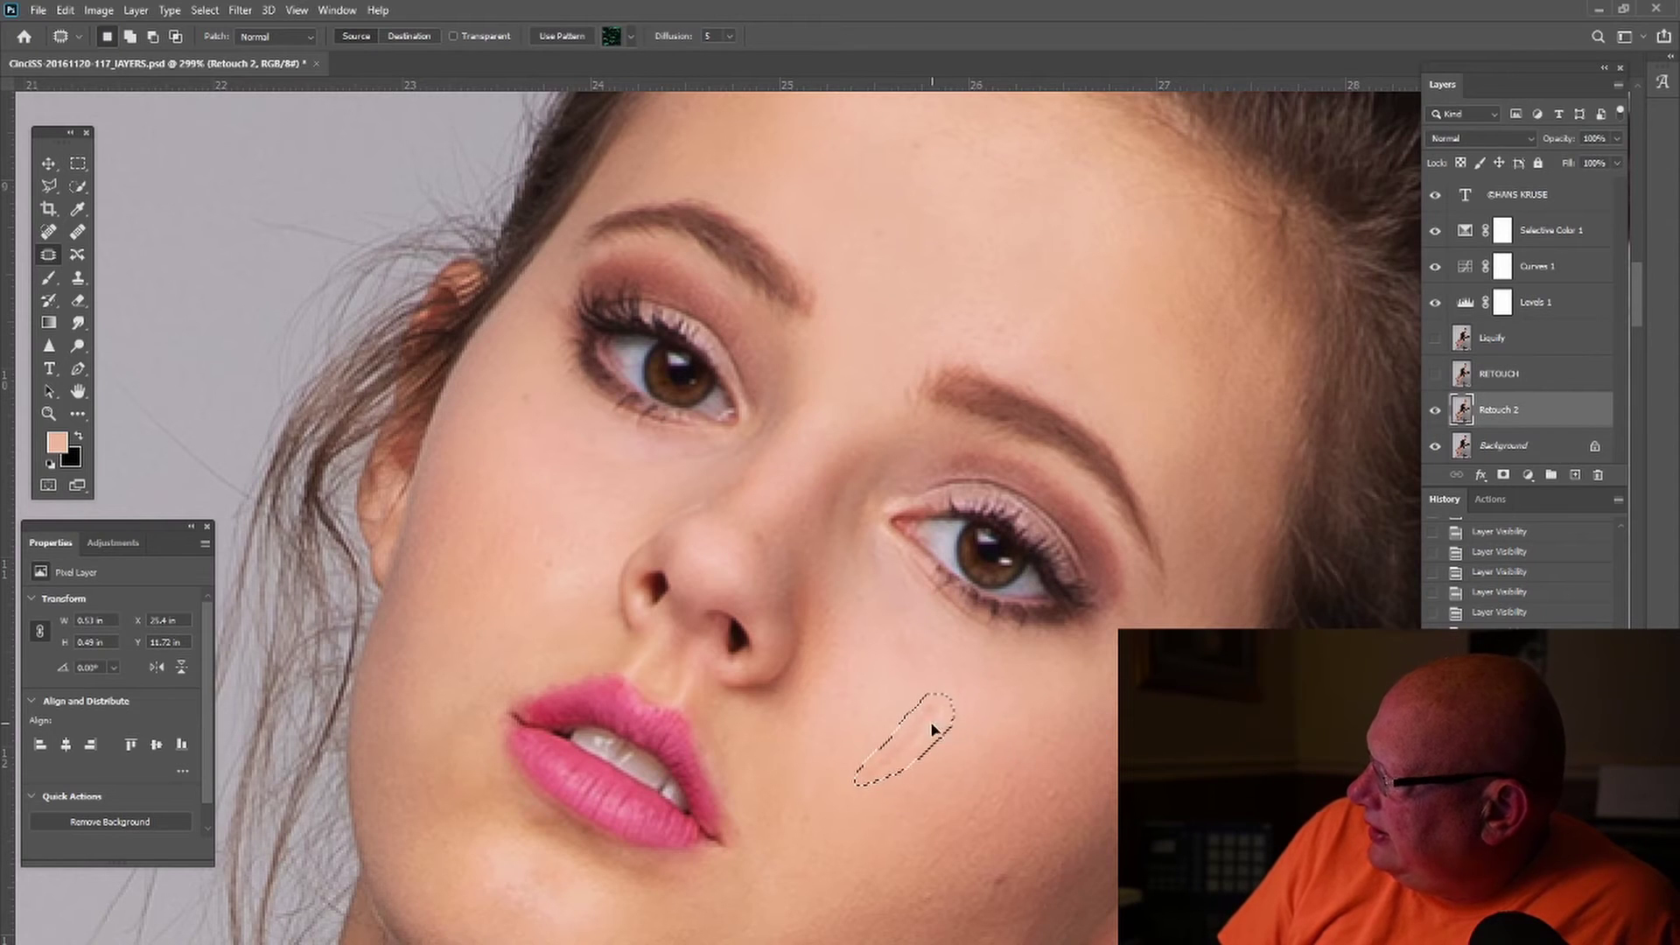
left_click_drag(919, 726, 1003, 789)
key("ctrl+d")
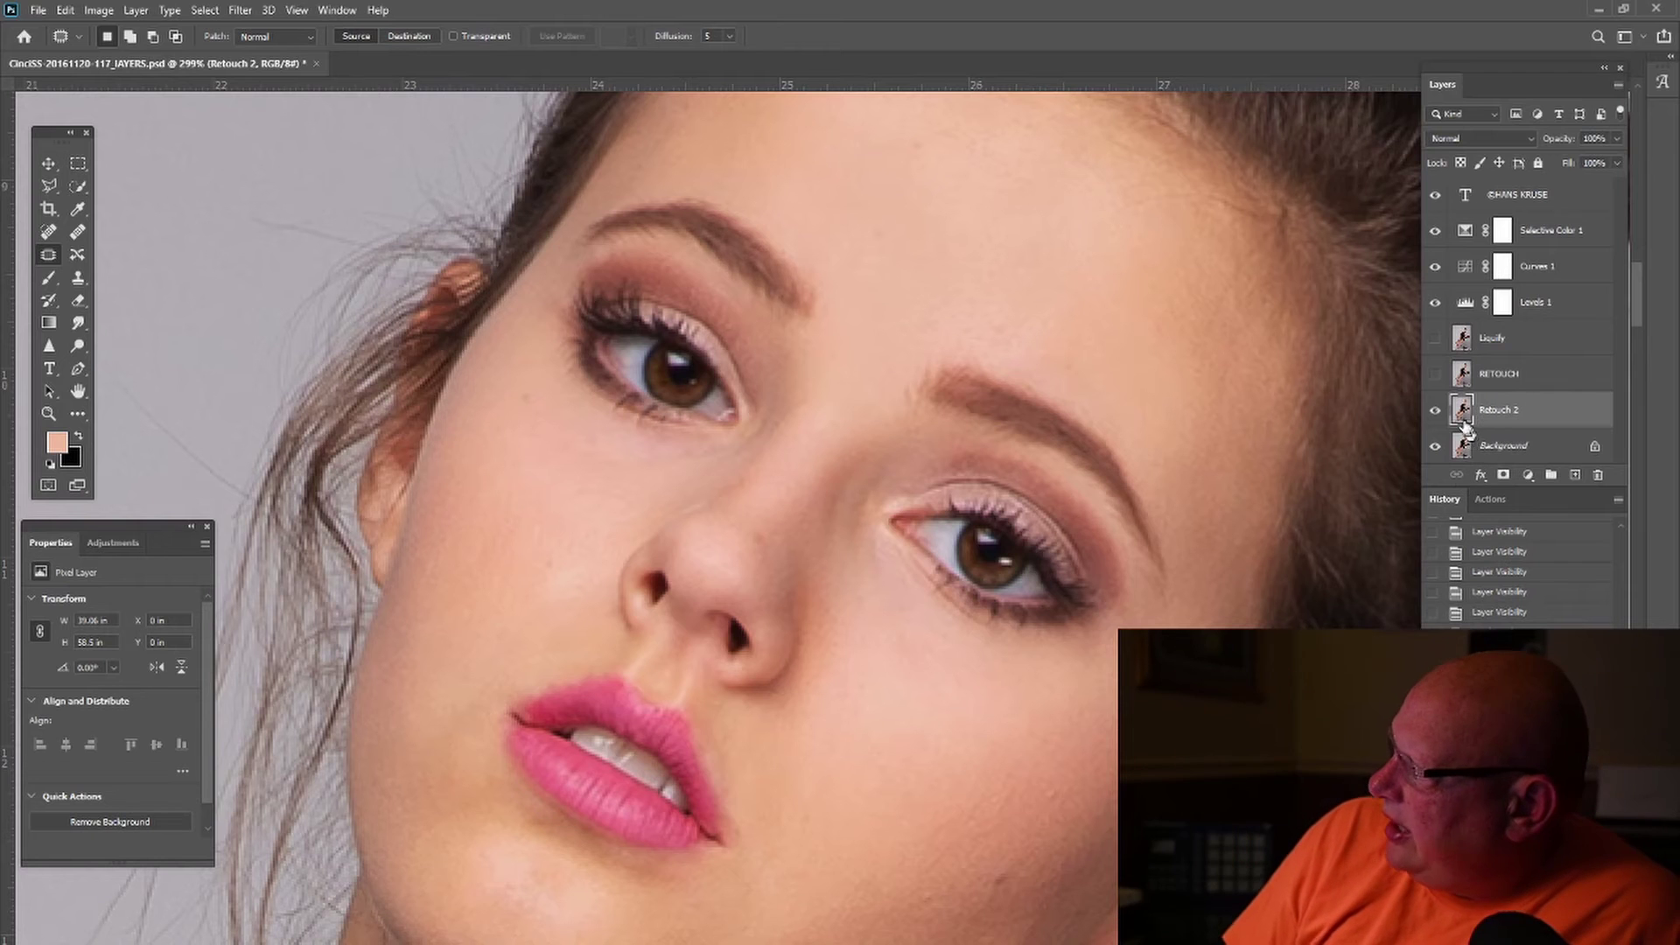
Step: Hide Retouch 2 and compare the scratched cheek with the RETOUCH layer shown and hidden, leaving RETOUCH shown
left_click(1436, 407)
left_click(1437, 383)
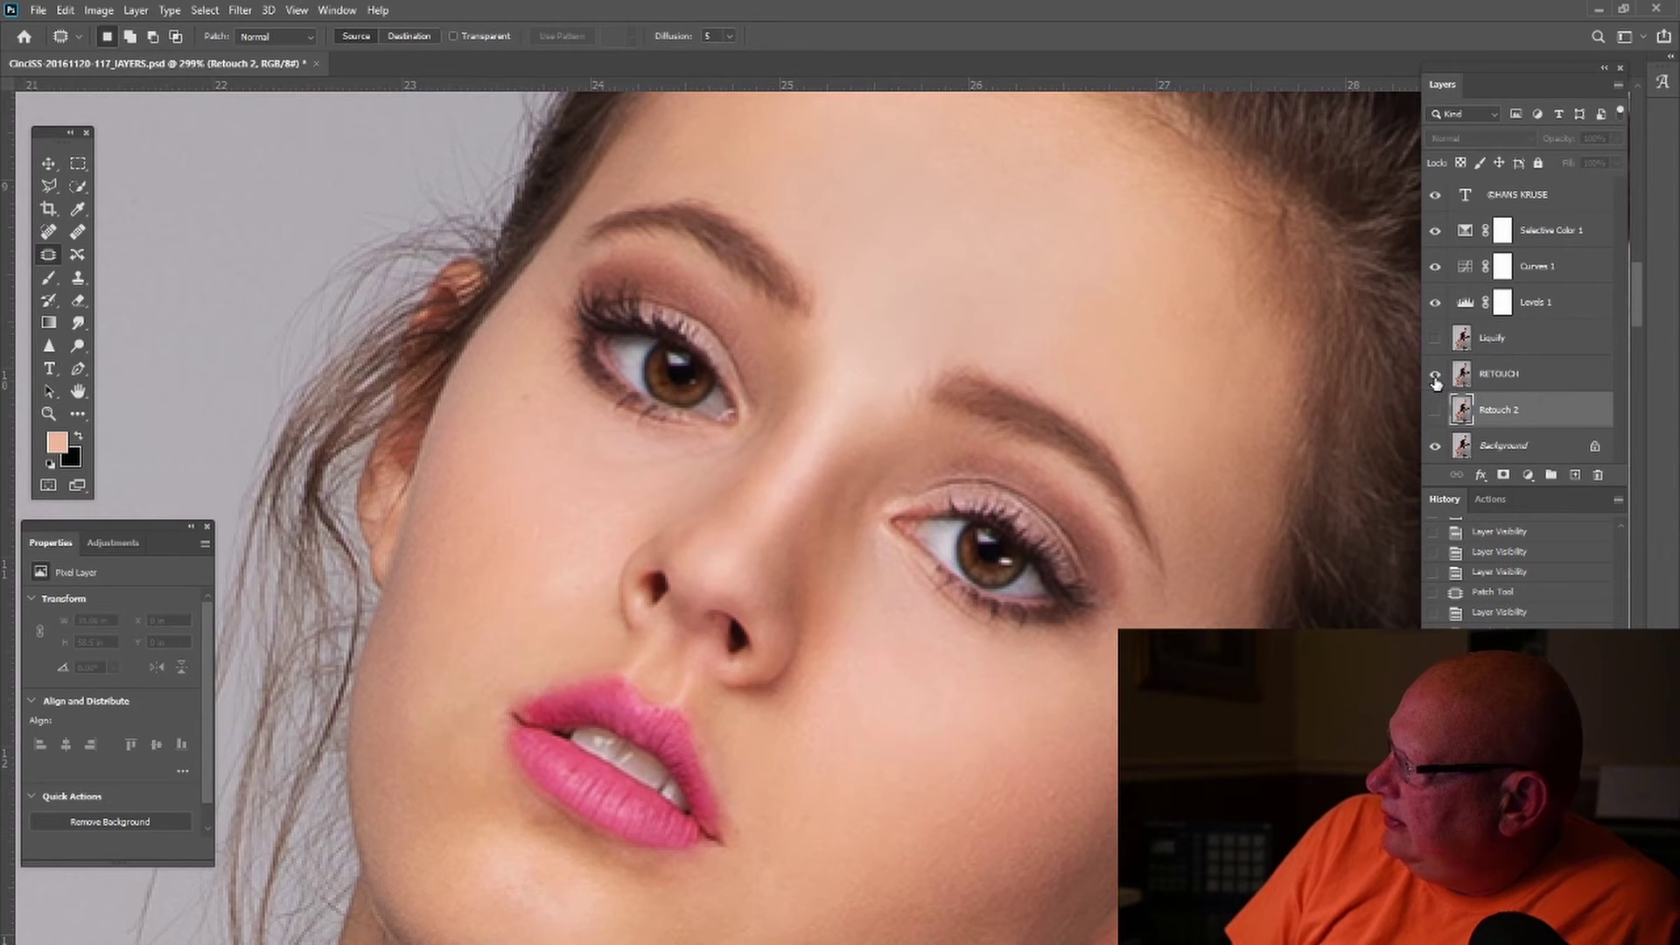
left_click(1436, 378)
left_click(1436, 378)
left_click(1436, 378)
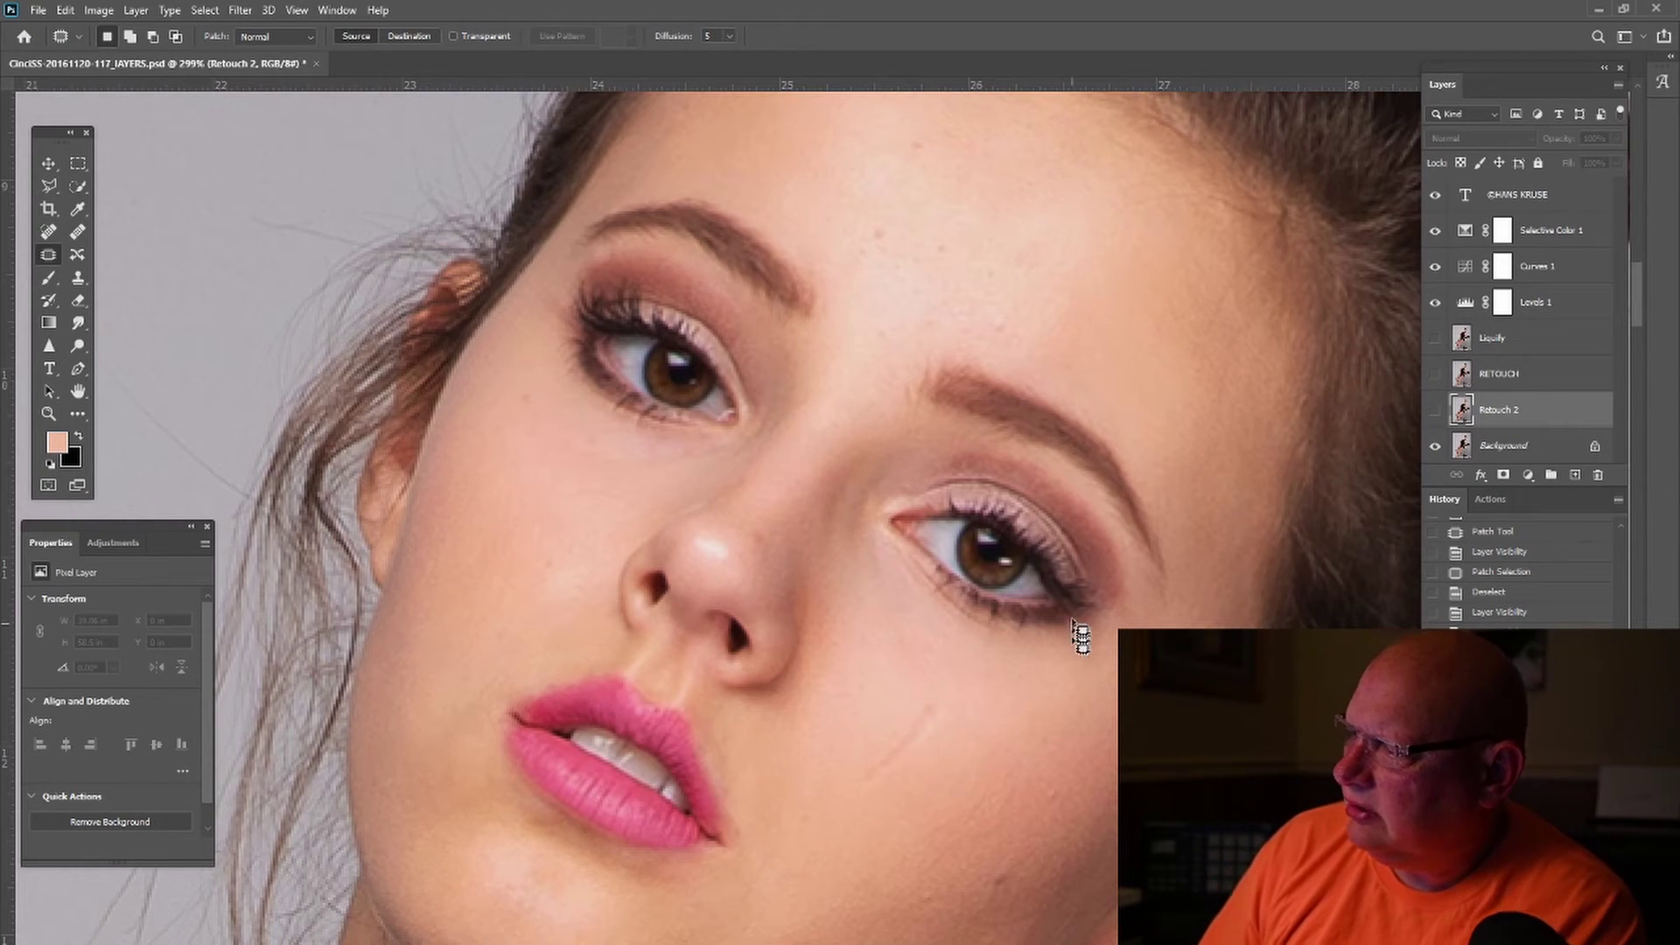
left_click(1435, 373)
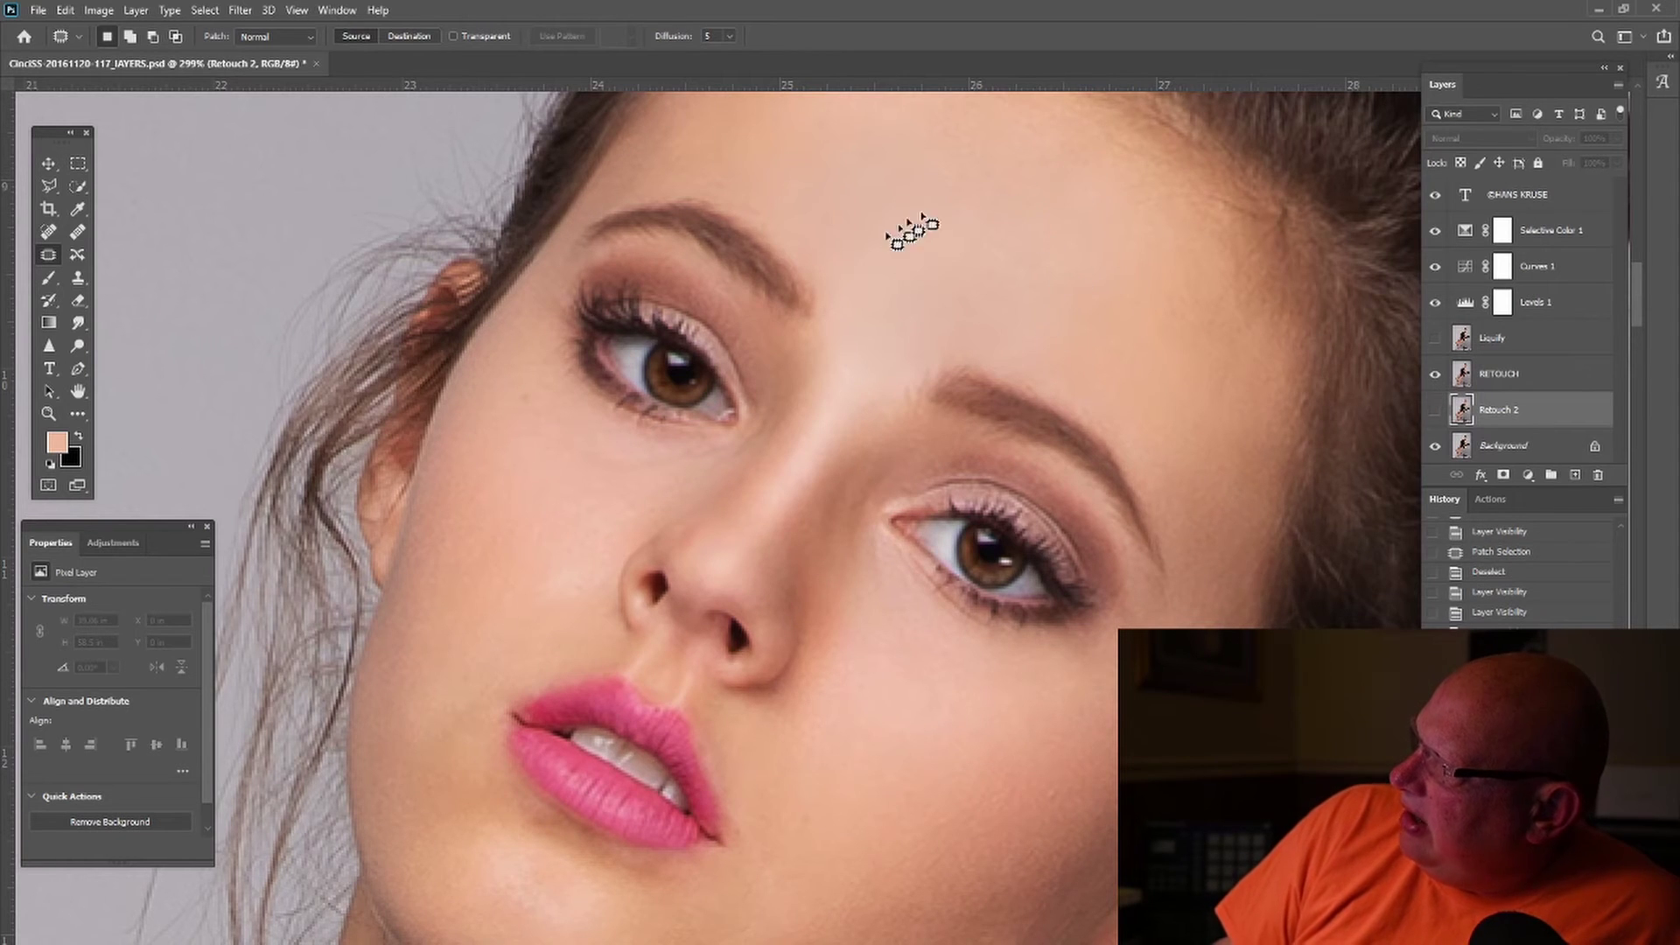
Step: Return to the forehead and compare the skin and eyes by toggling the RETOUCH layer's visibility
scroll(1033, 289, "up", 1)
scroll(1035, 288, "up", 4)
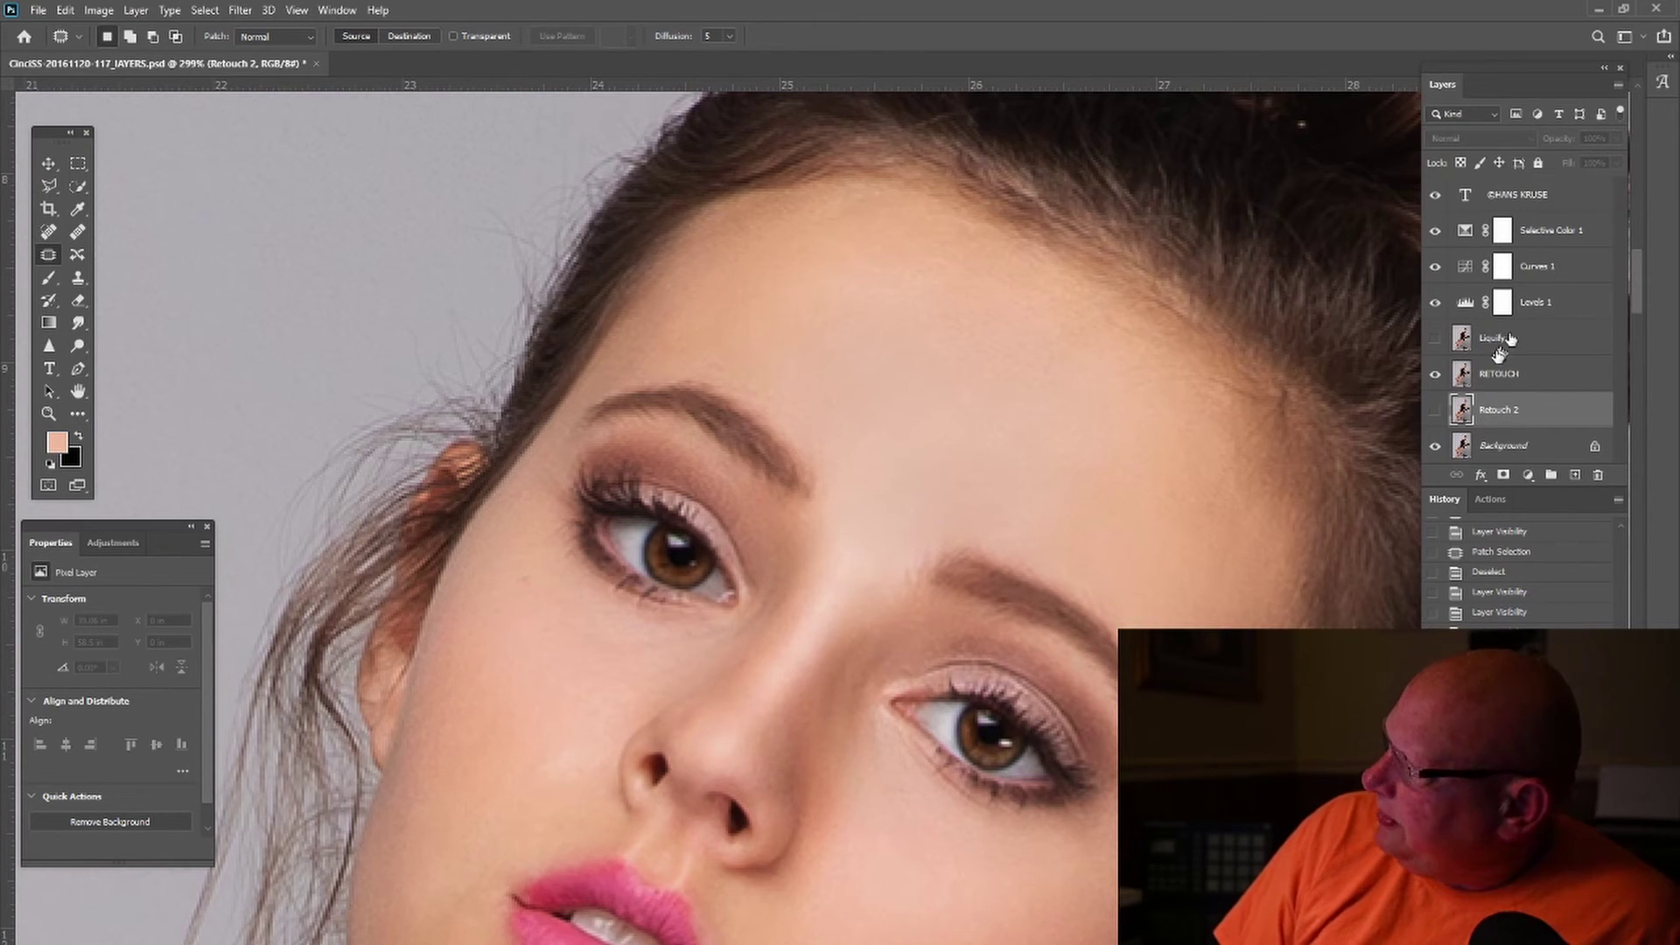
left_click(1435, 374)
left_click(1435, 375)
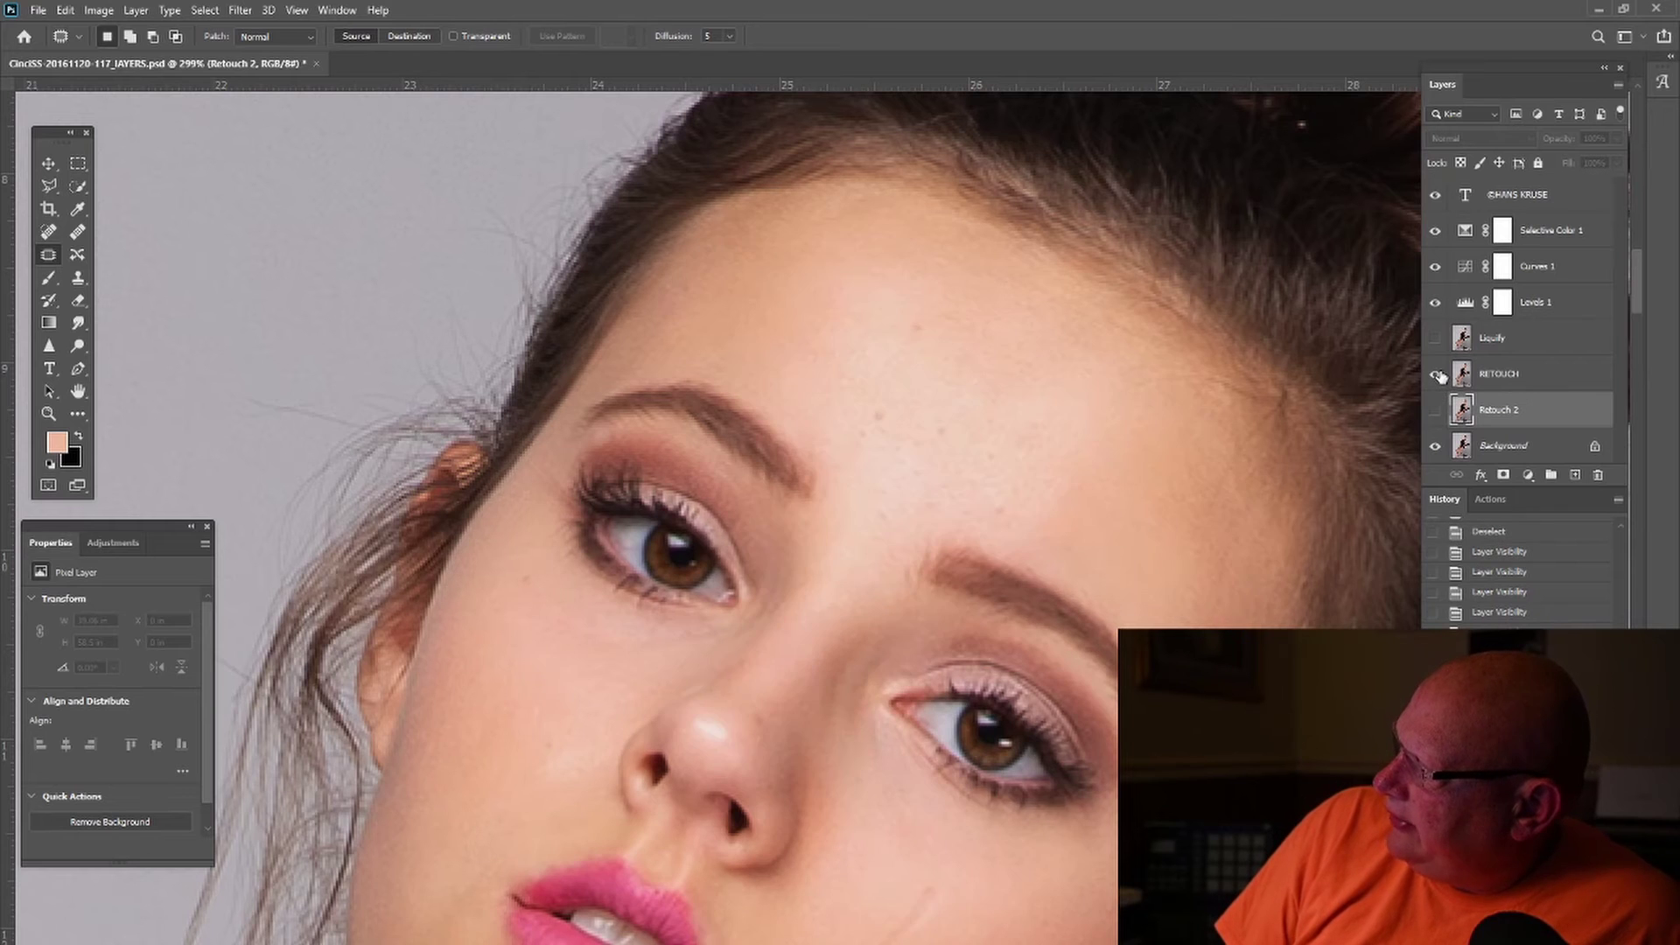
left_click(1435, 374)
left_click(1435, 375)
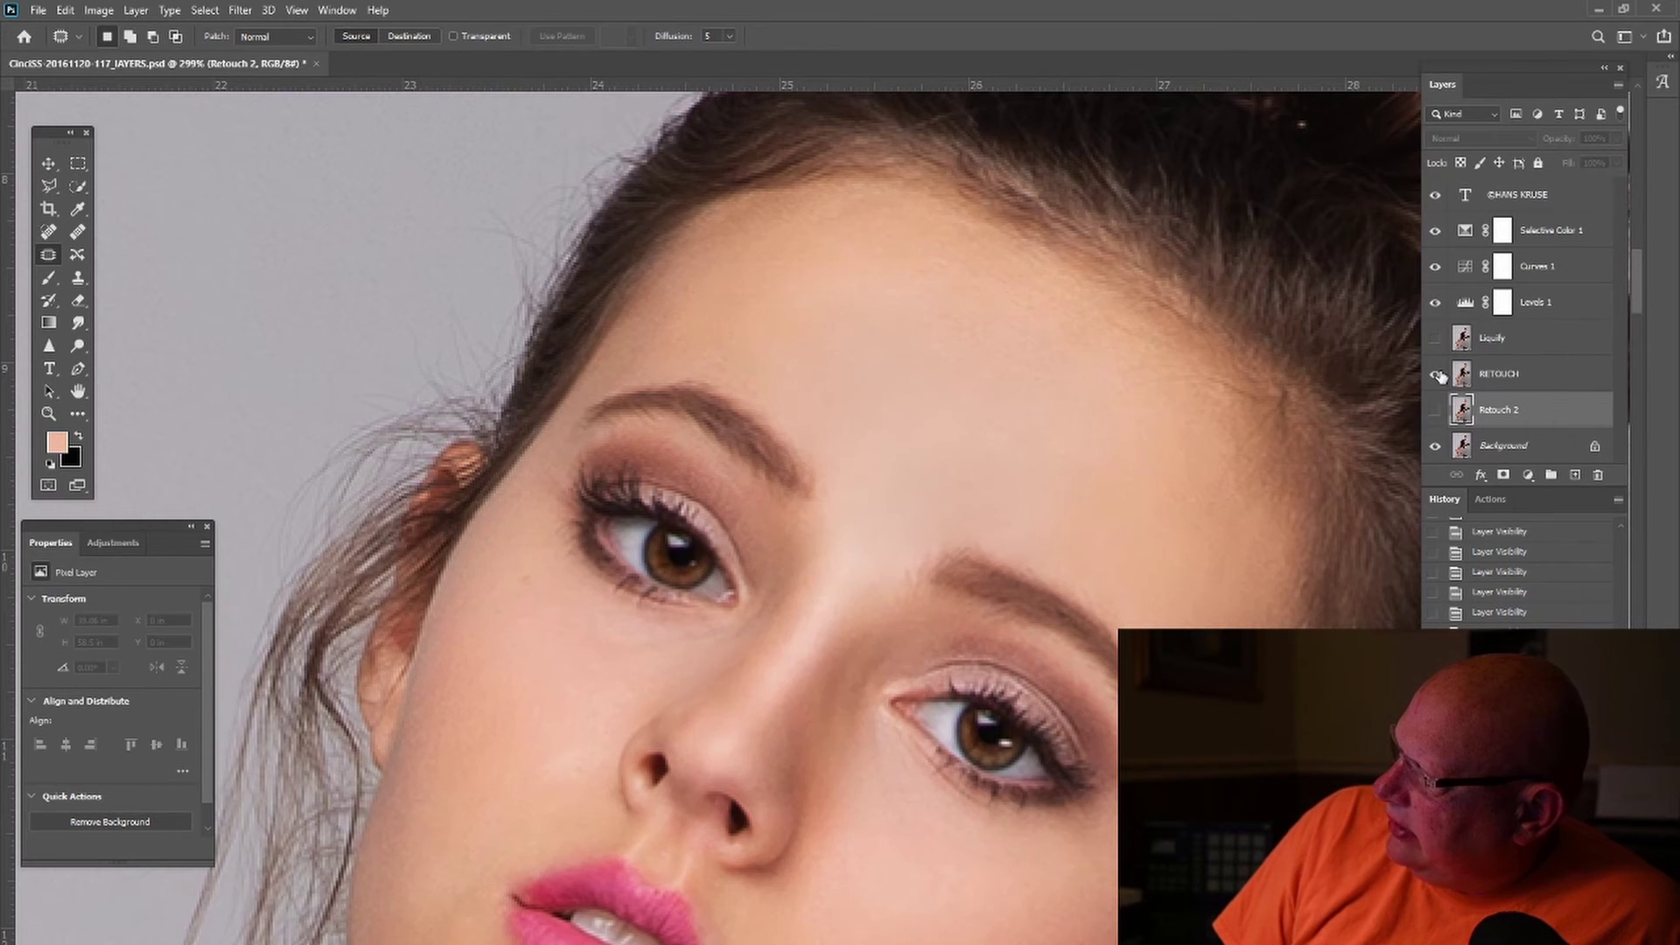
left_click(1435, 375)
left_click(1436, 374)
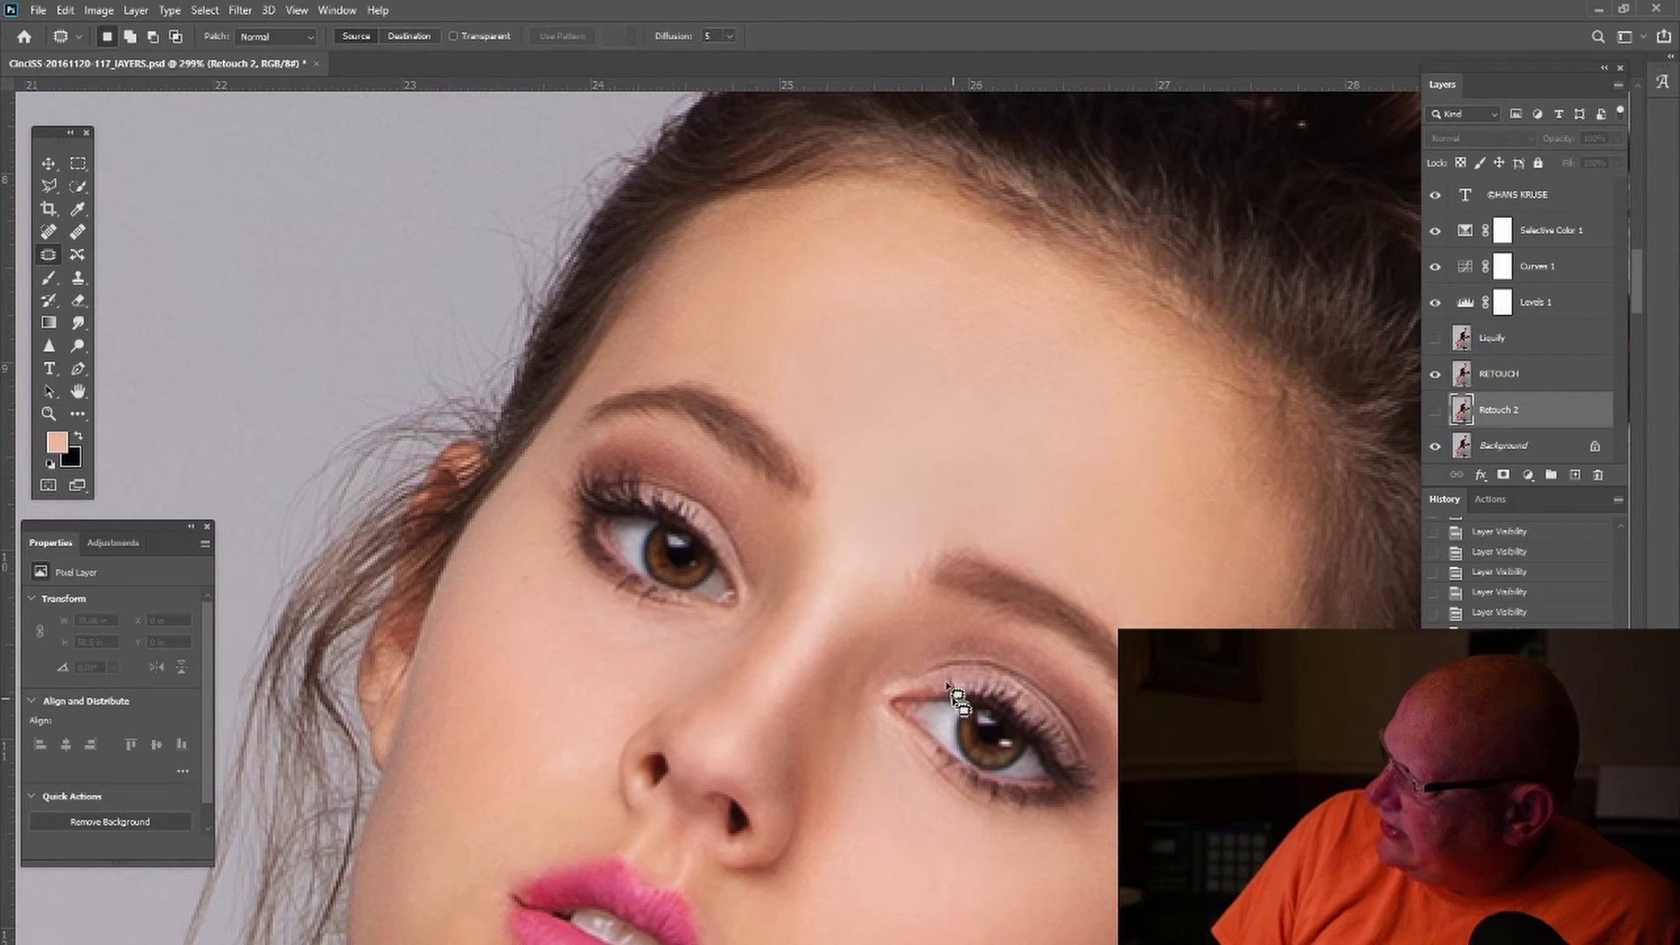
left_click(1434, 375)
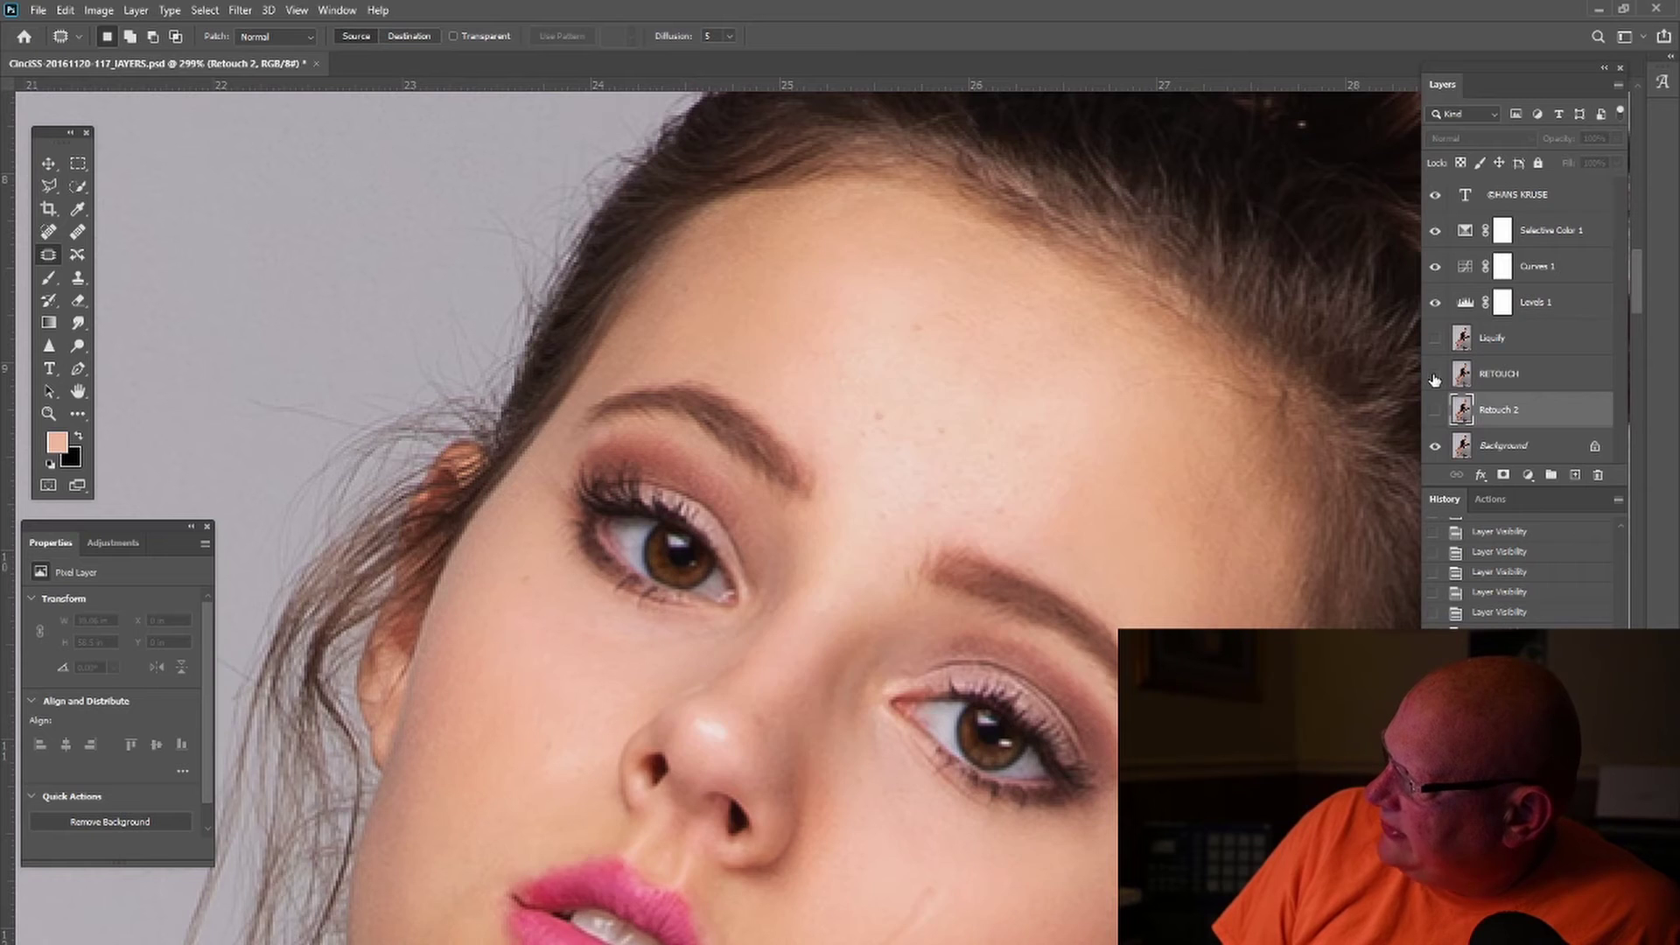
left_click(1435, 376)
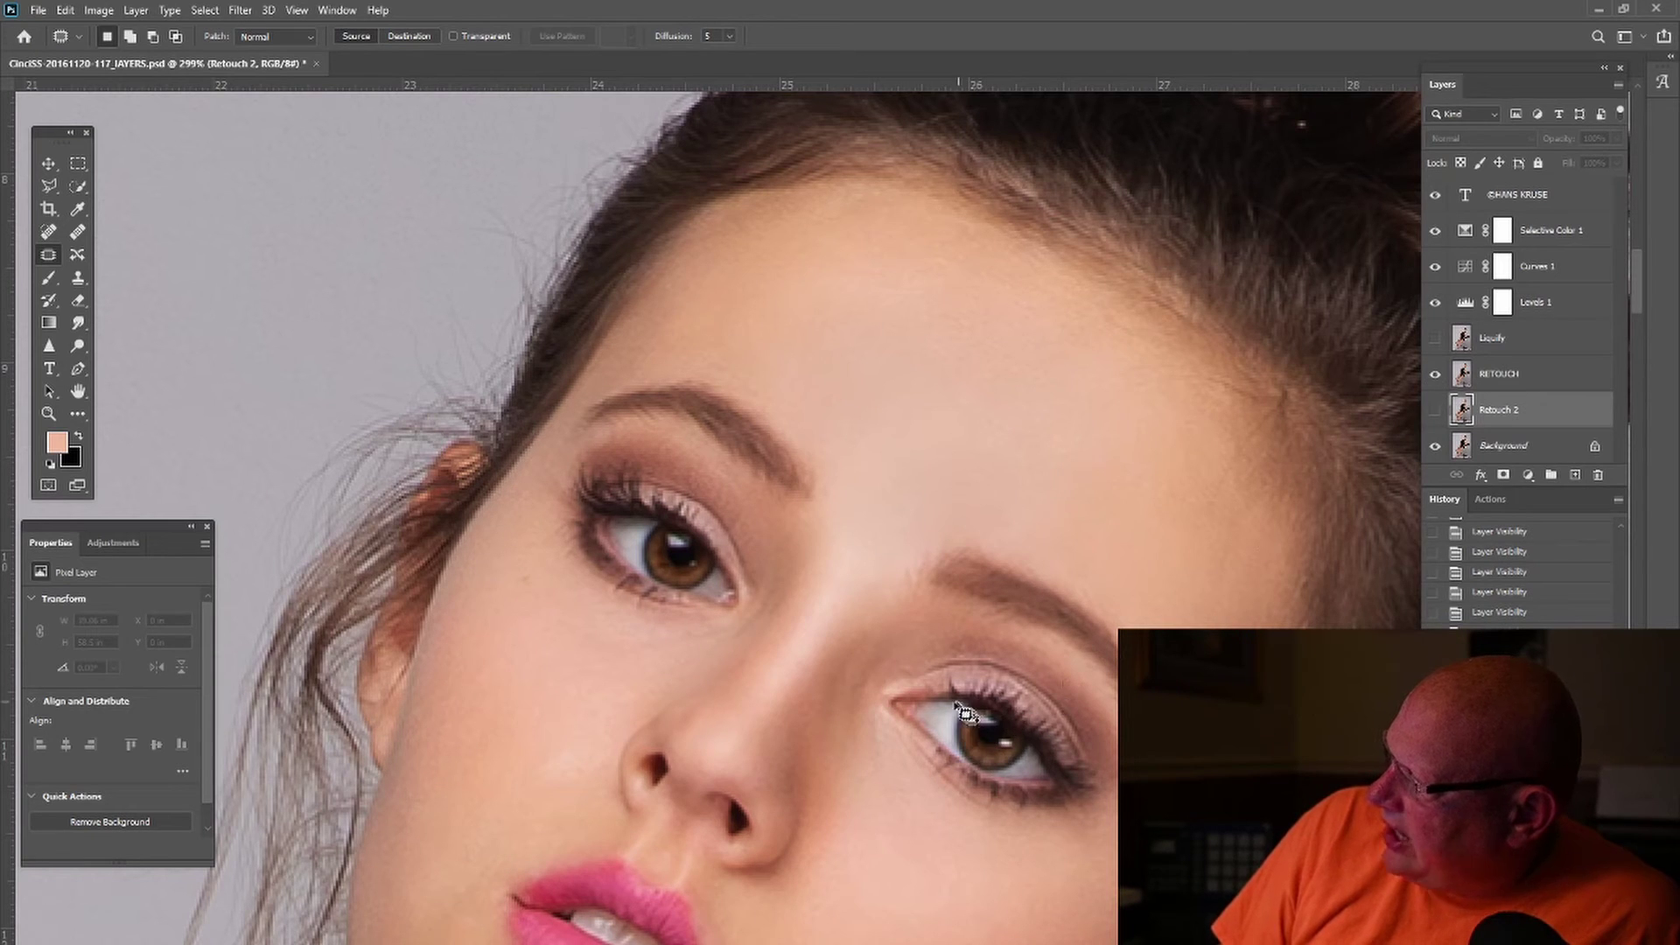
left_click(1436, 378)
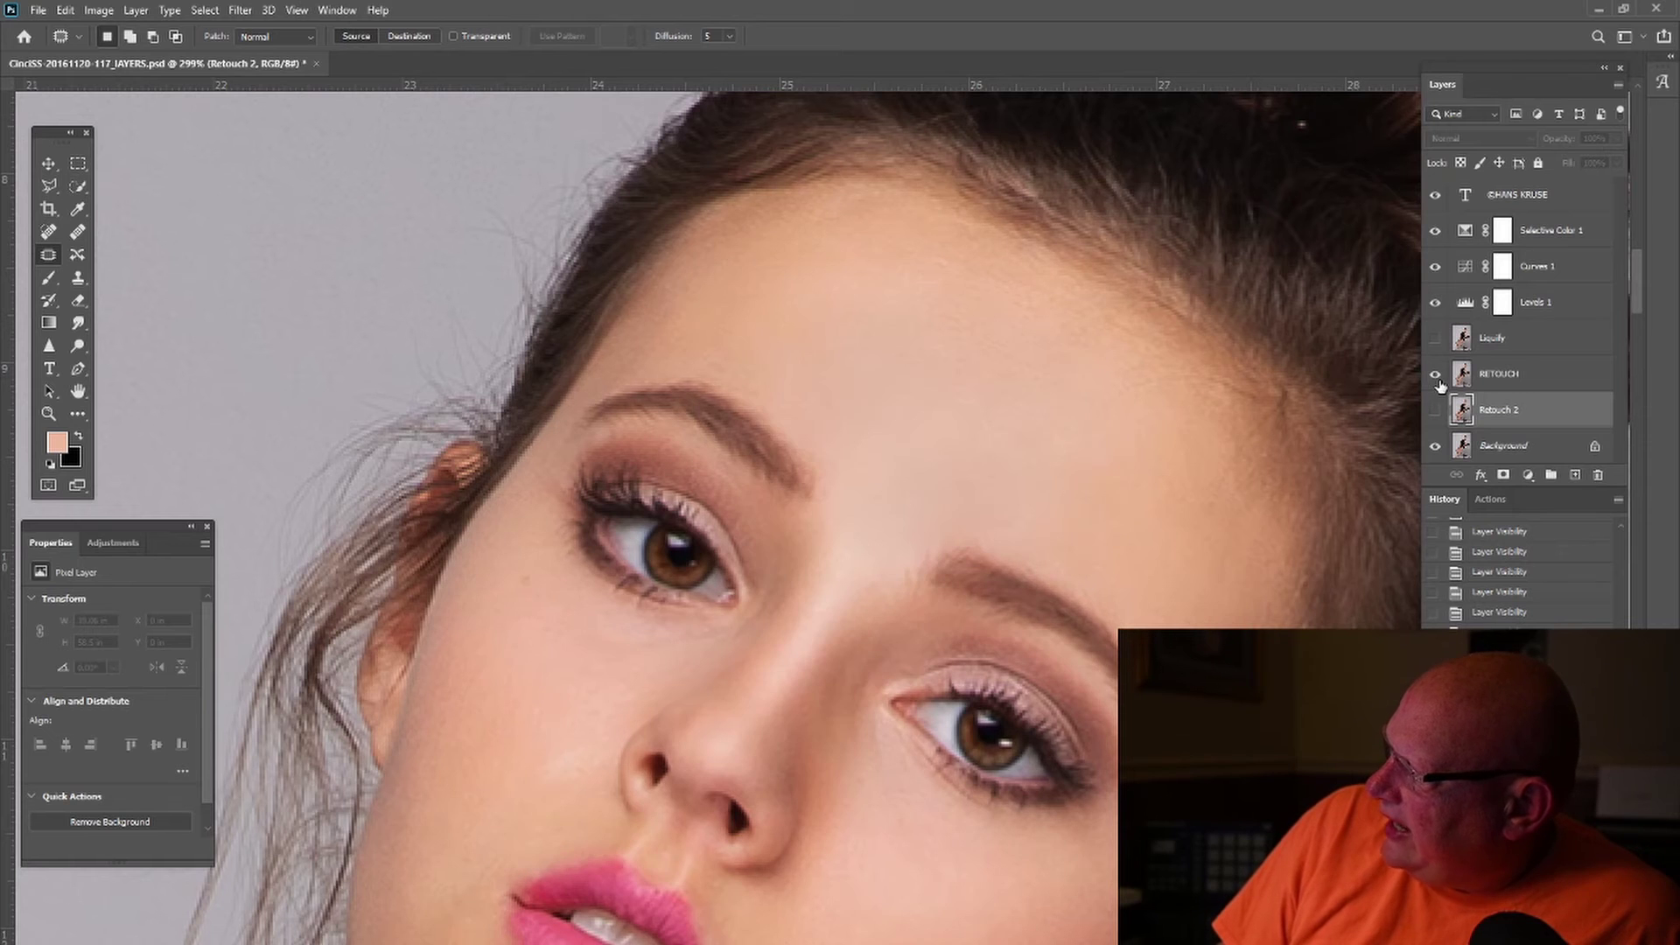
Step: Examine the retouched lower face, and fit the whole portrait on screen with the RETOUCH layer shown
scroll(1031, 580, "down", 5)
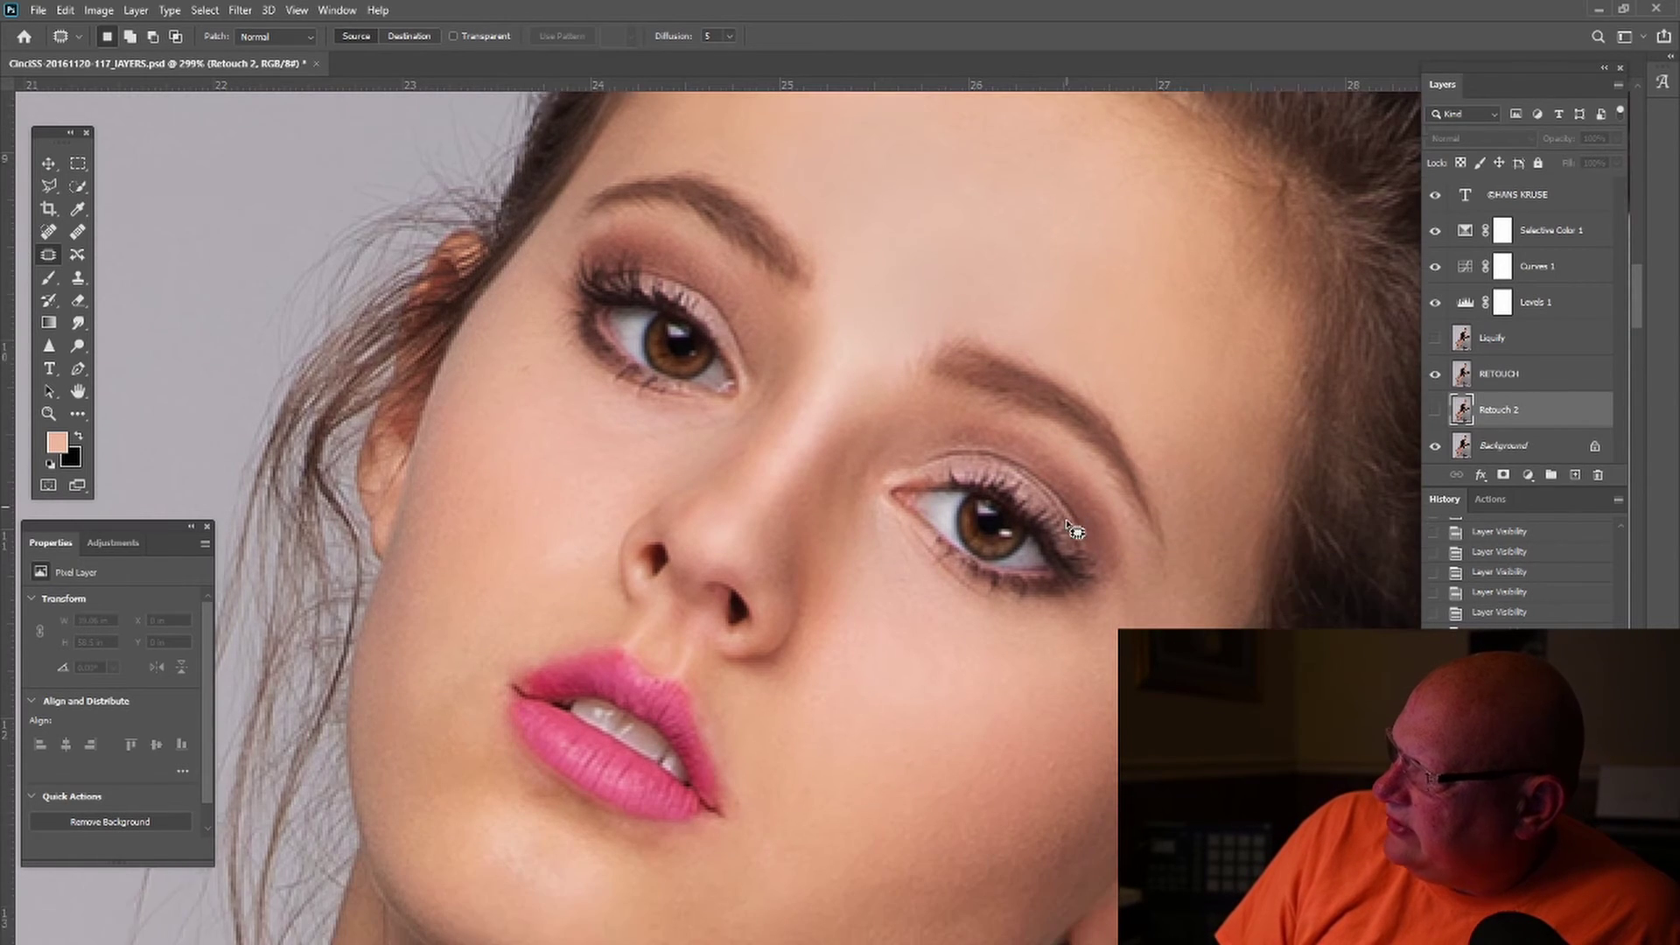
scroll(1074, 529, "down", 2)
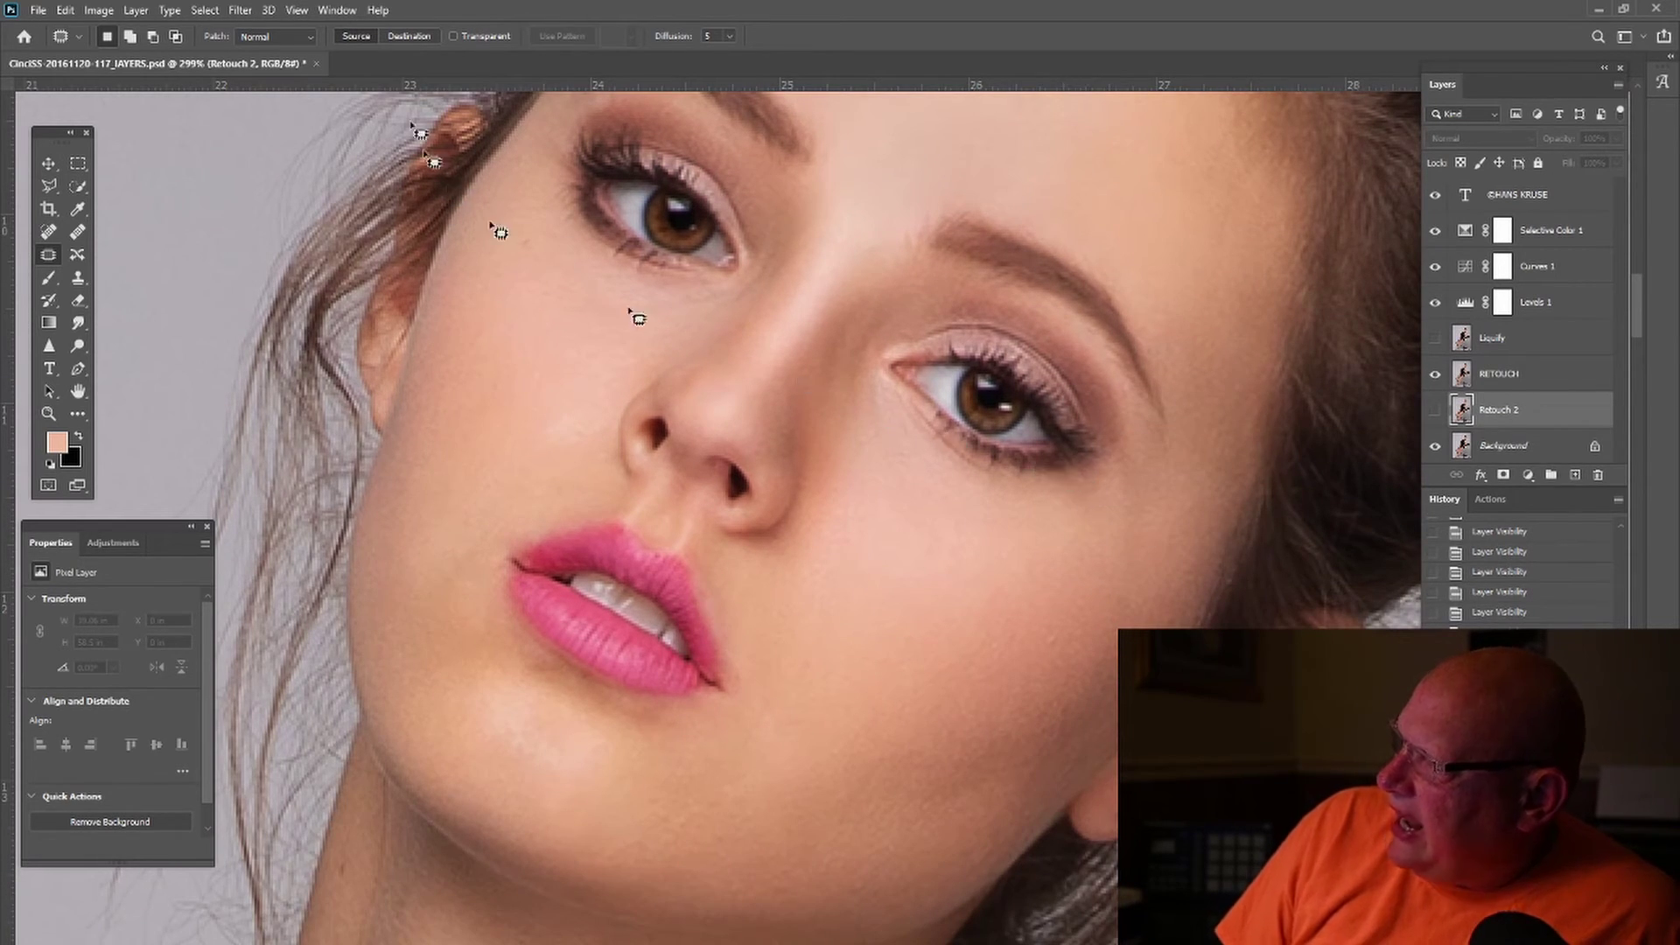
left_click(42, 413)
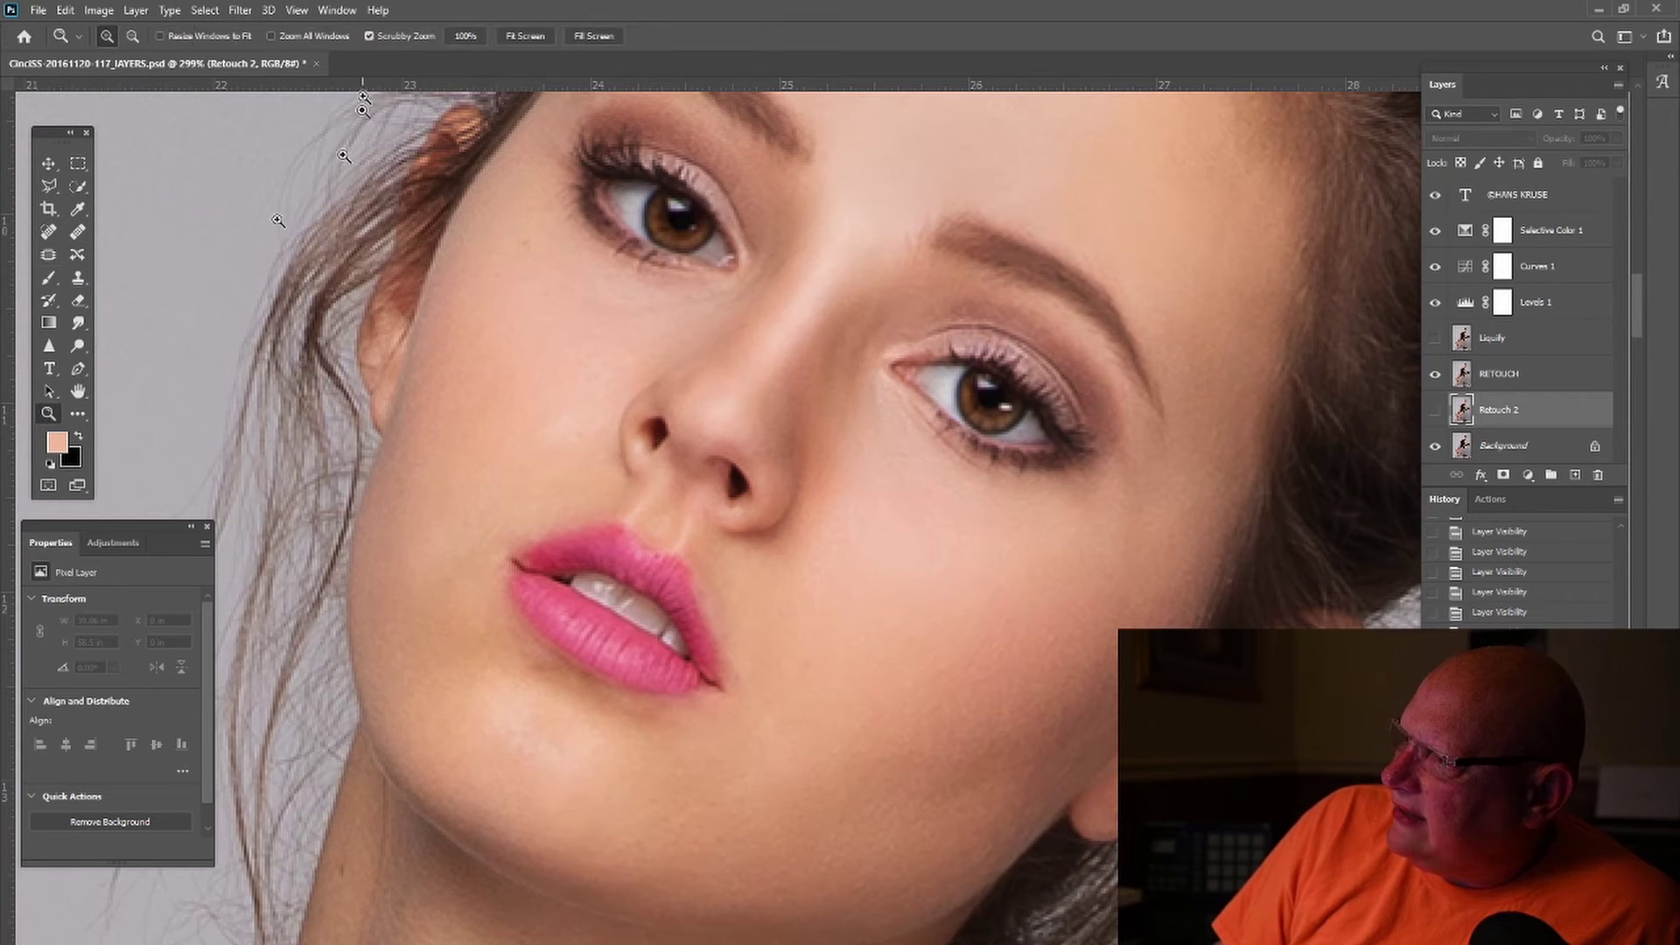
left_click(507, 39)
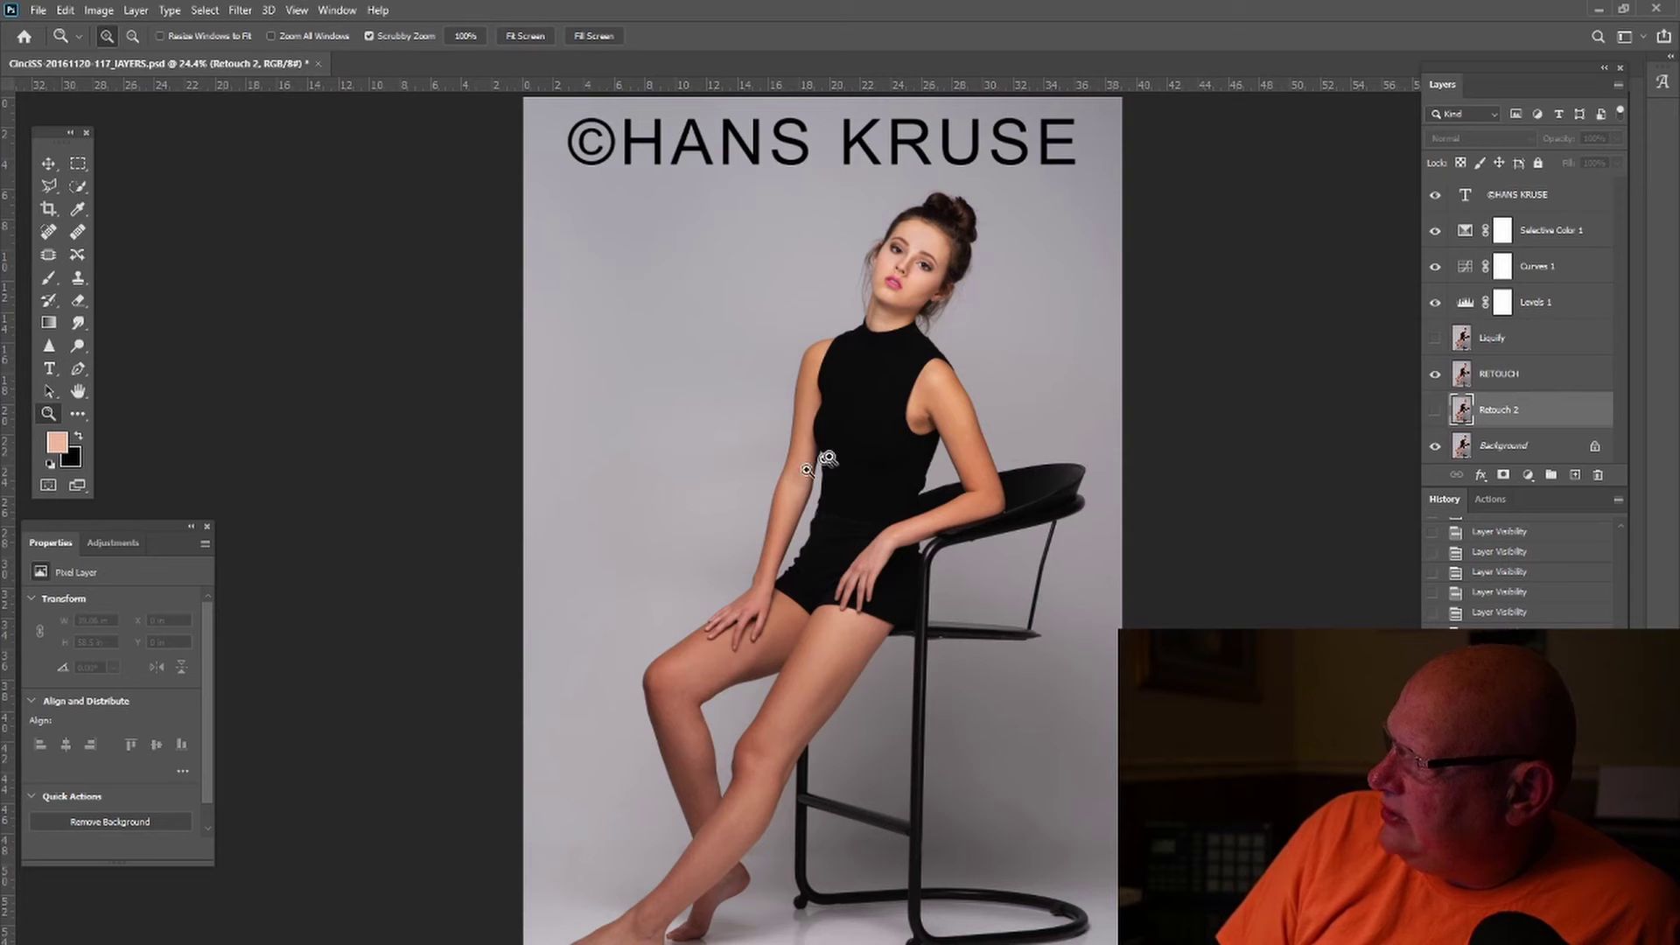
Step: Compare the waist and clothing outline with the Liquify layer shown and hidden, leaving Liquify shown and fitting the whole portrait on screen
left_click(929, 473)
left_click_drag(940, 496, 1006, 605)
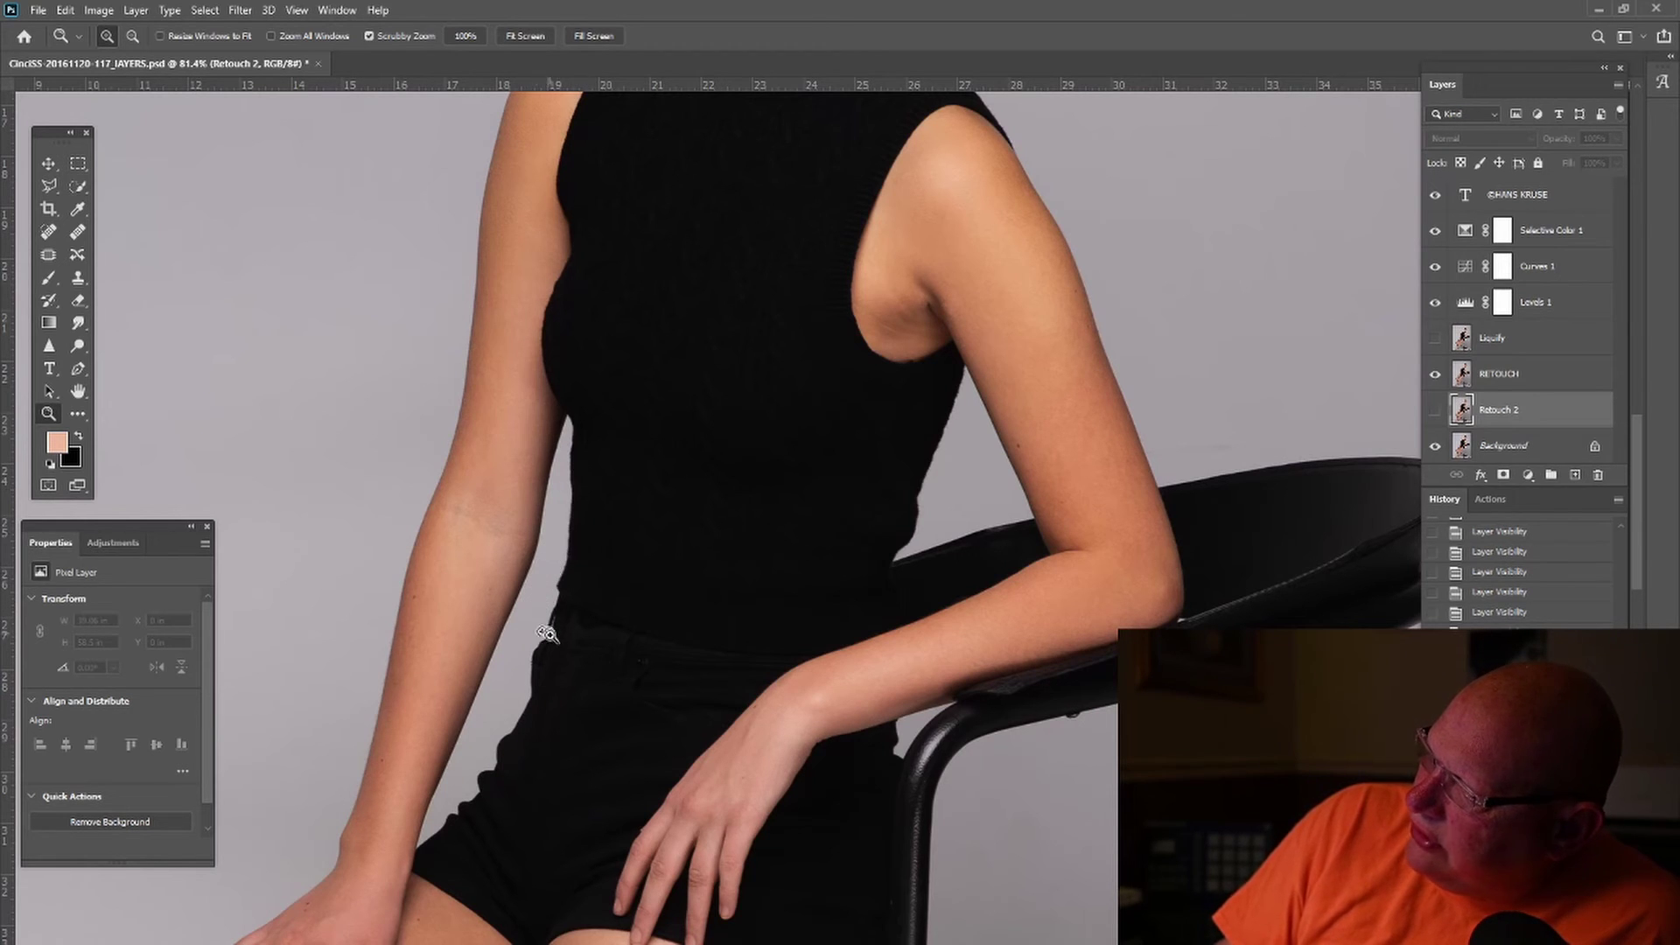
left_click(1443, 341)
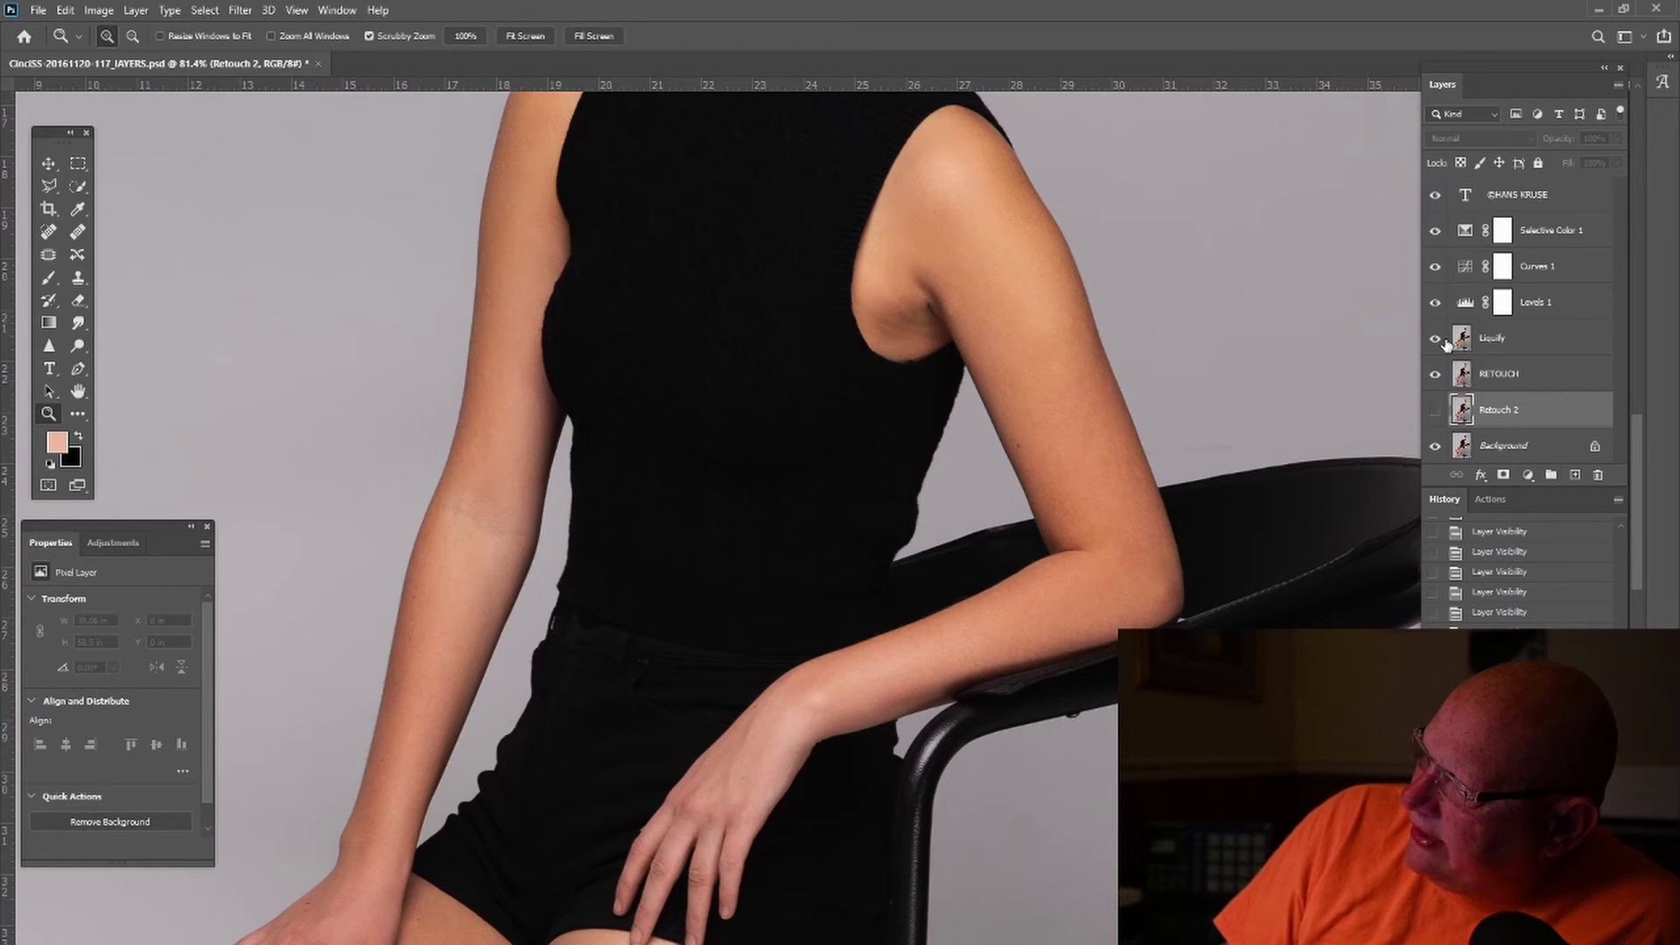
left_click(1443, 342)
left_click(1443, 341)
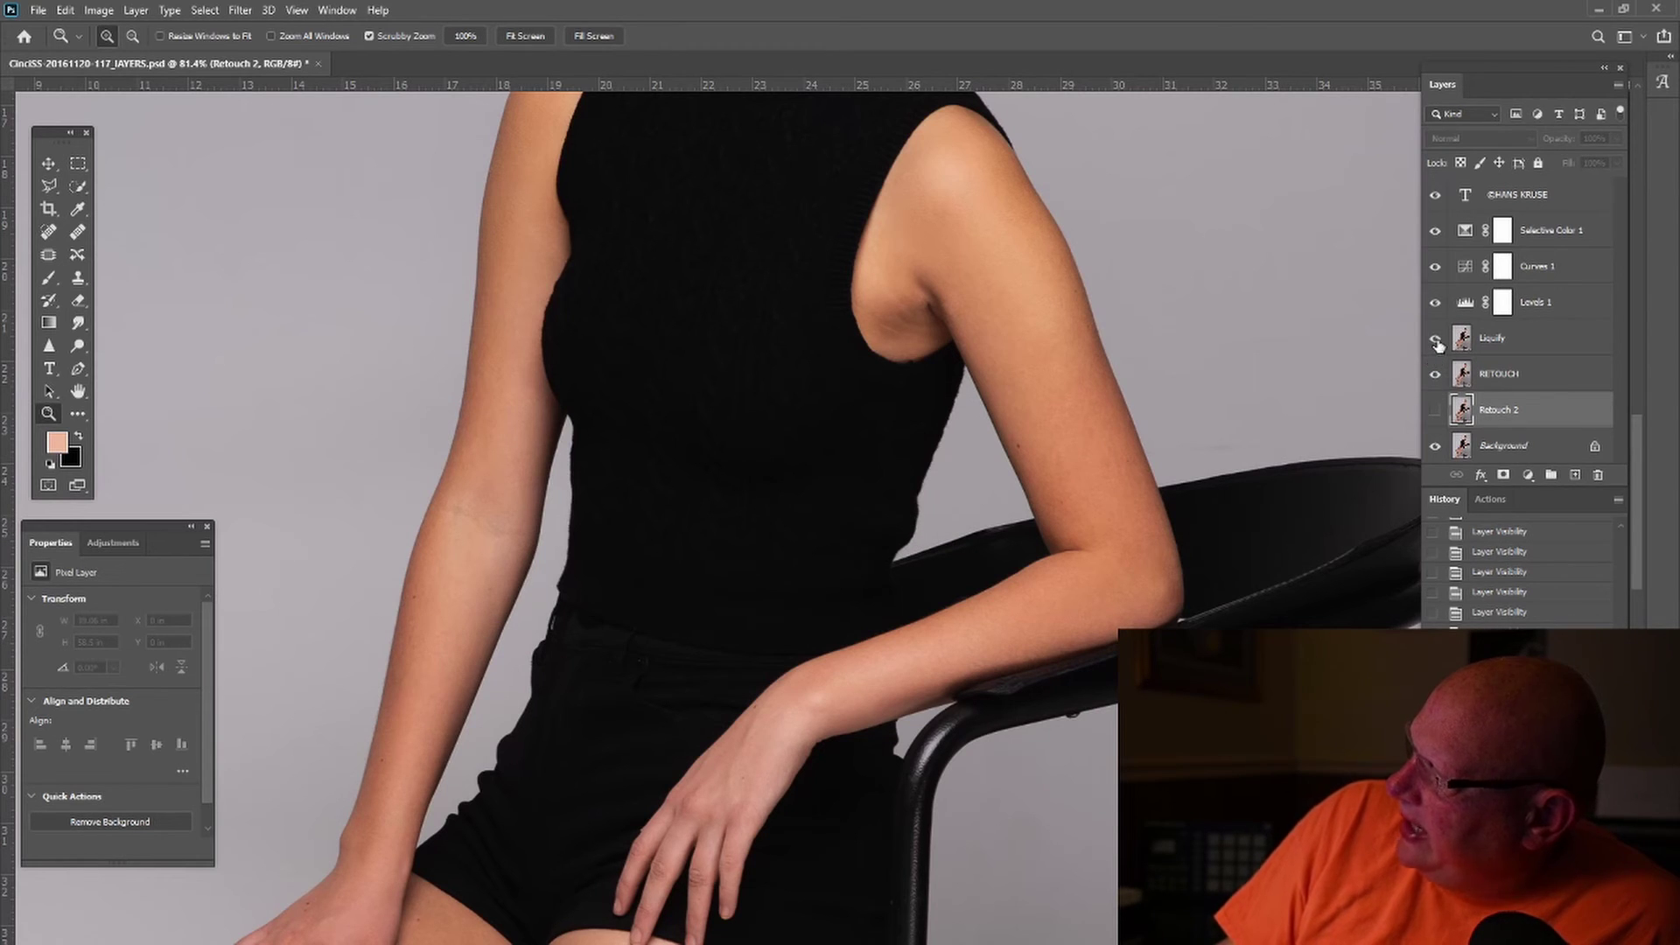
left_click(1435, 339)
left_click(1435, 339)
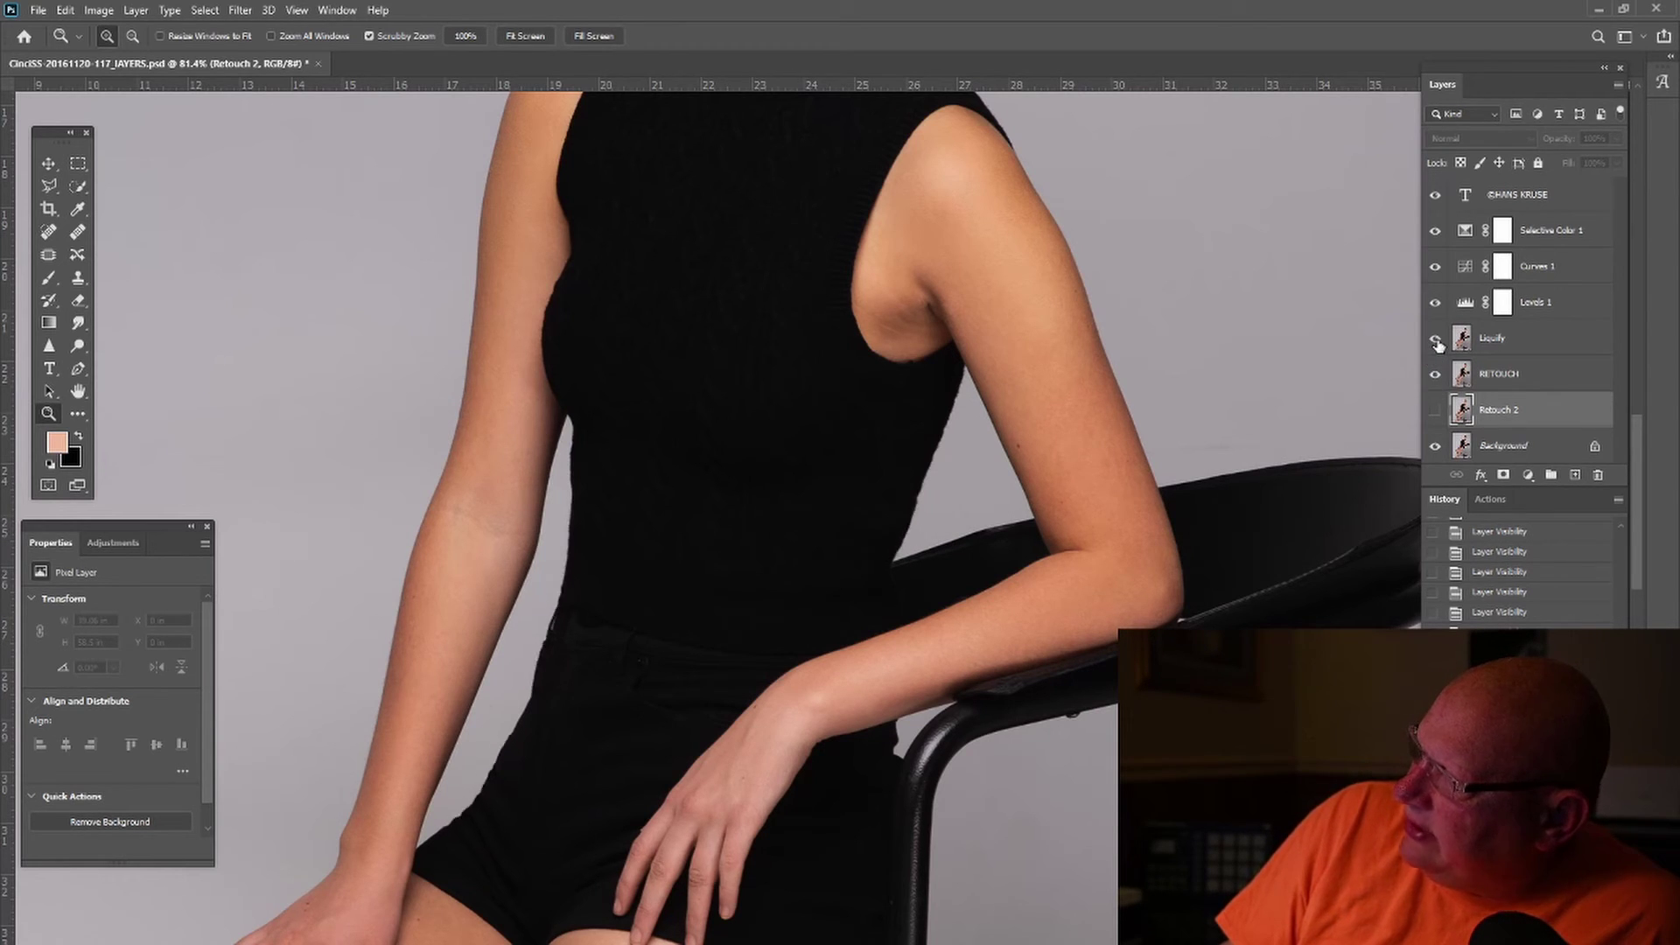
left_click(1435, 340)
left_click(1437, 341)
left_click(524, 36)
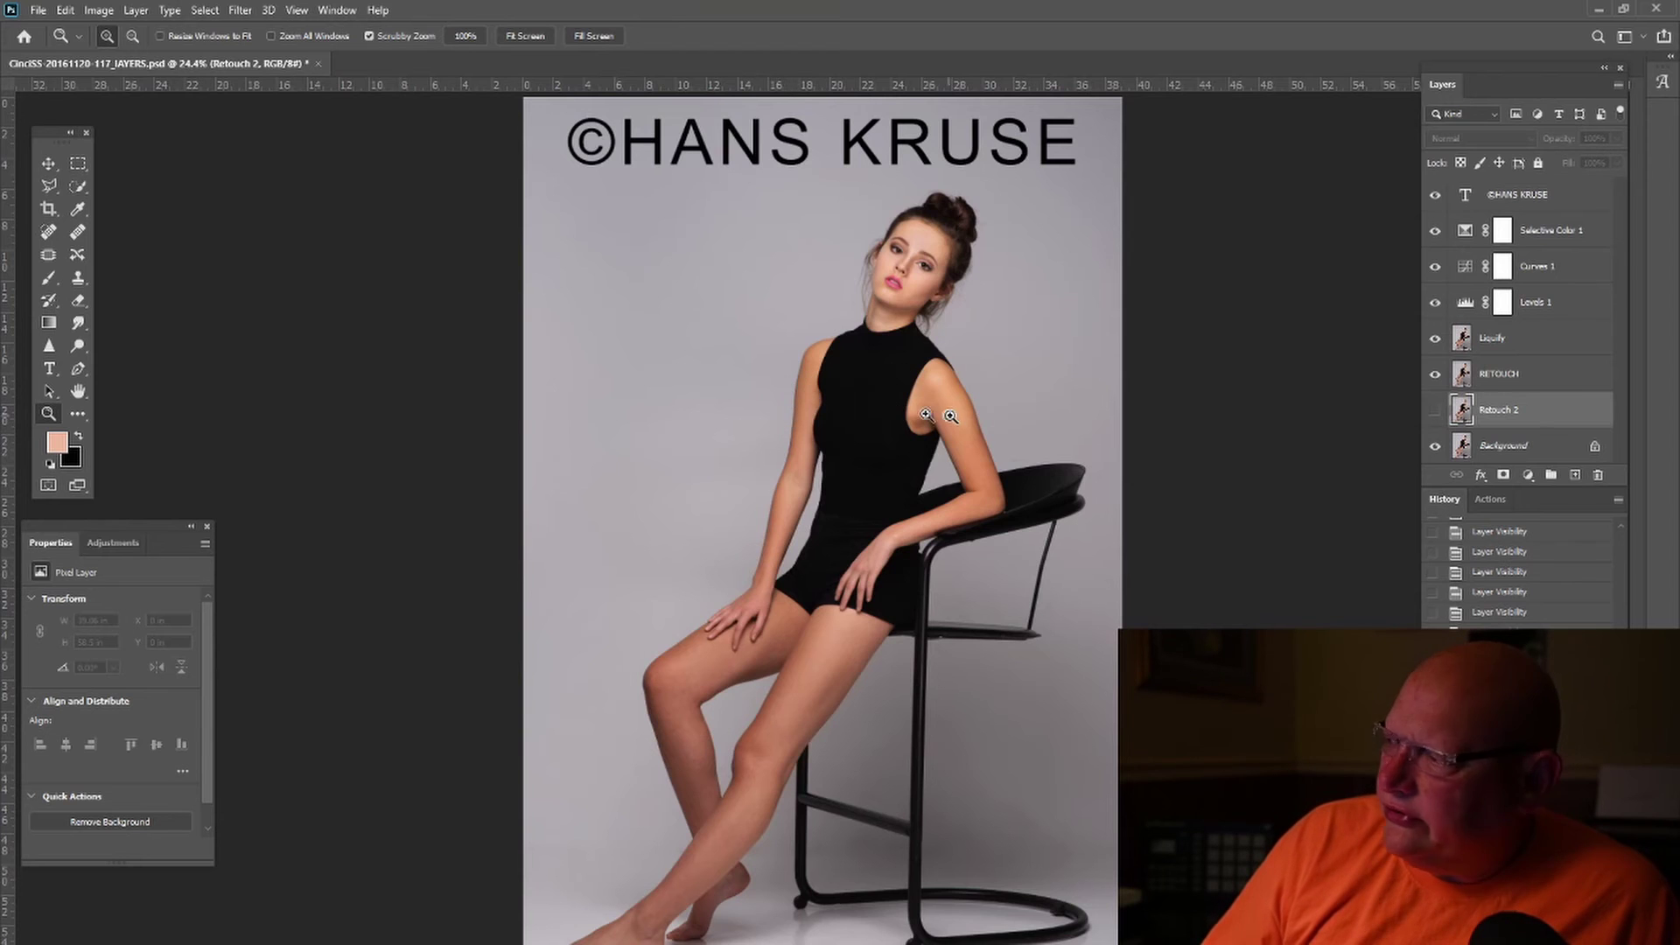
Step: Examine the retouched figure closely from the arms and hips down to the legs, feet and chair base
left_click_drag(919, 455, 919, 451)
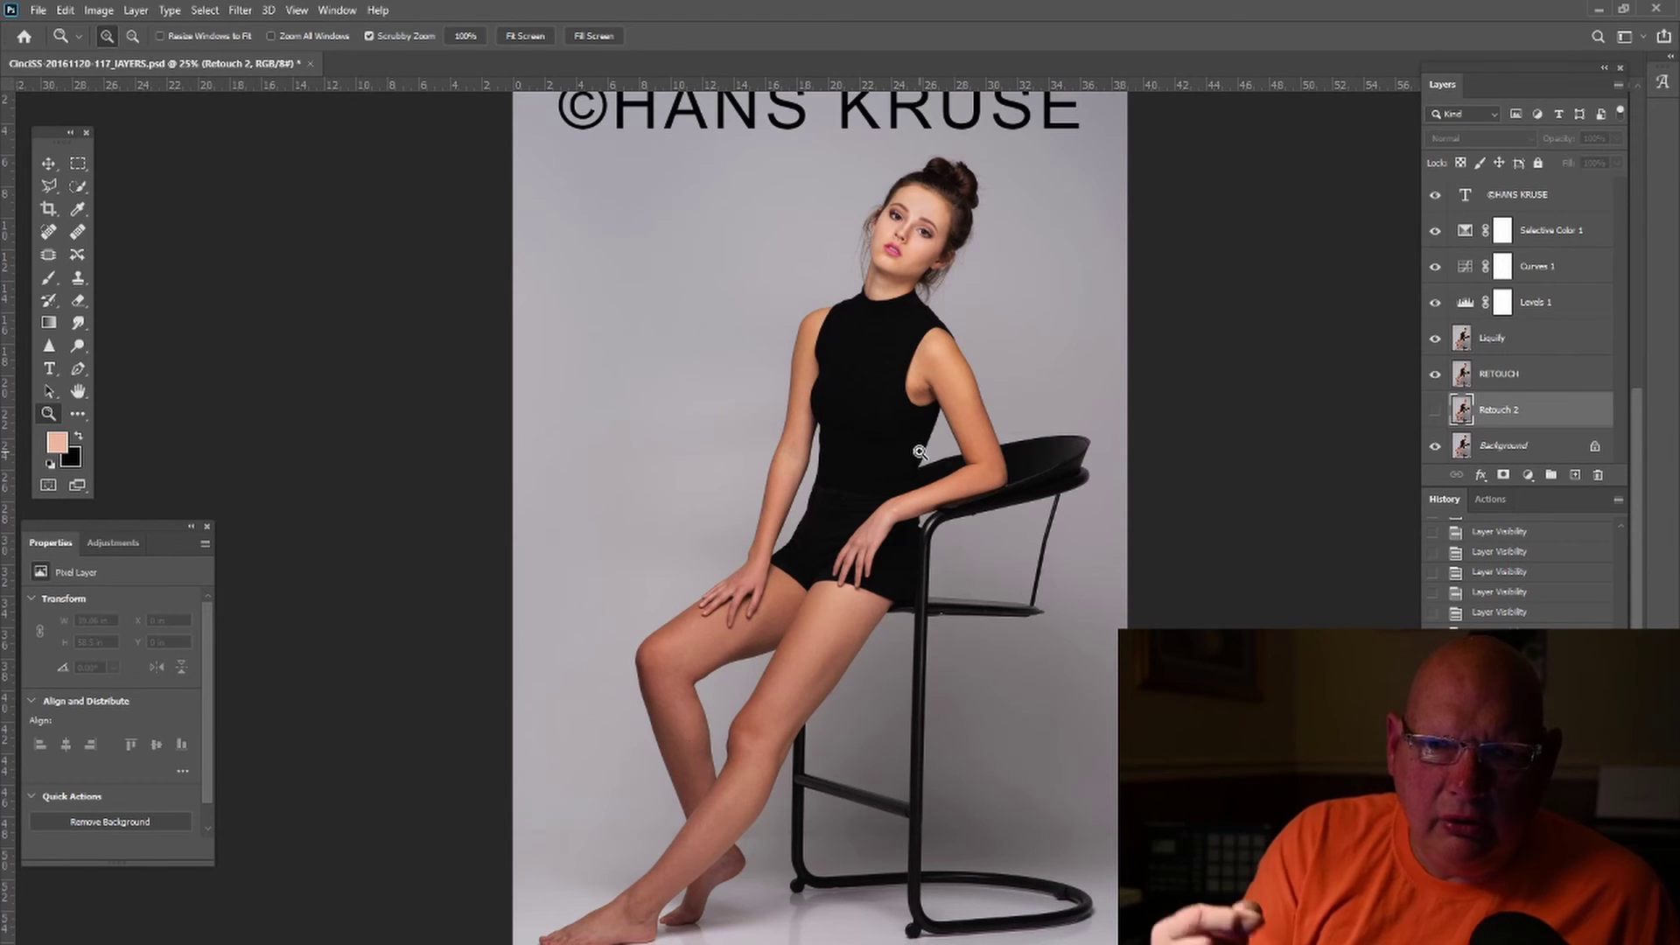
left_click(896, 736)
scroll(938, 811, "down", 5)
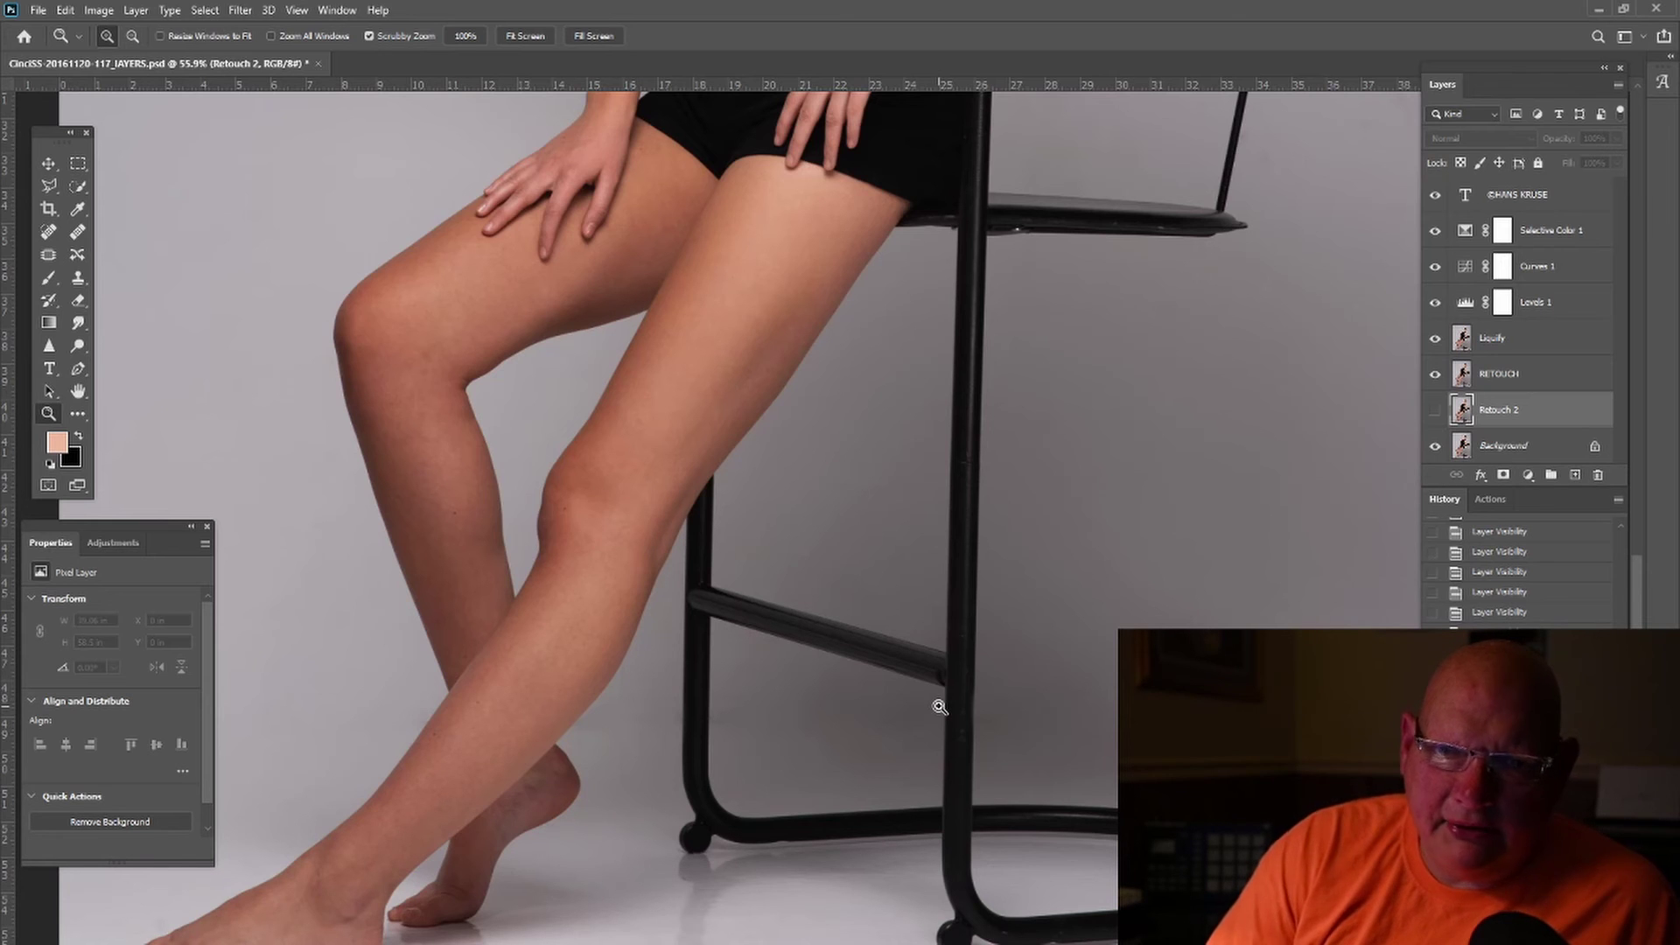
scroll(1035, 607, "up", 5)
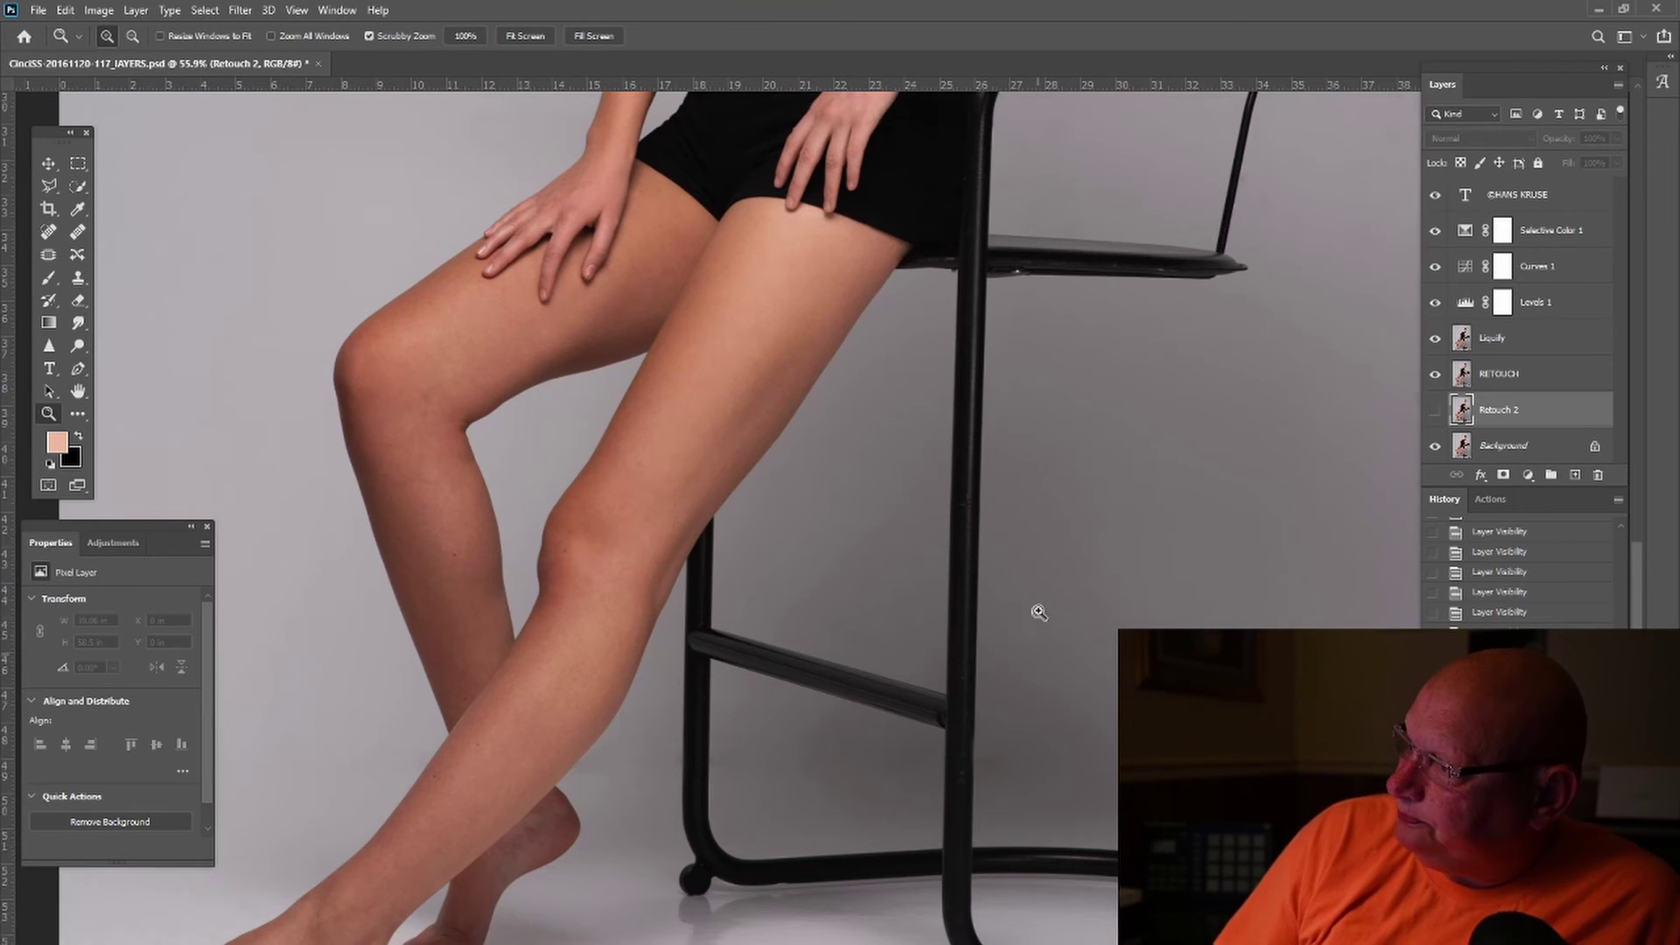
scroll(1057, 594, "up", 6)
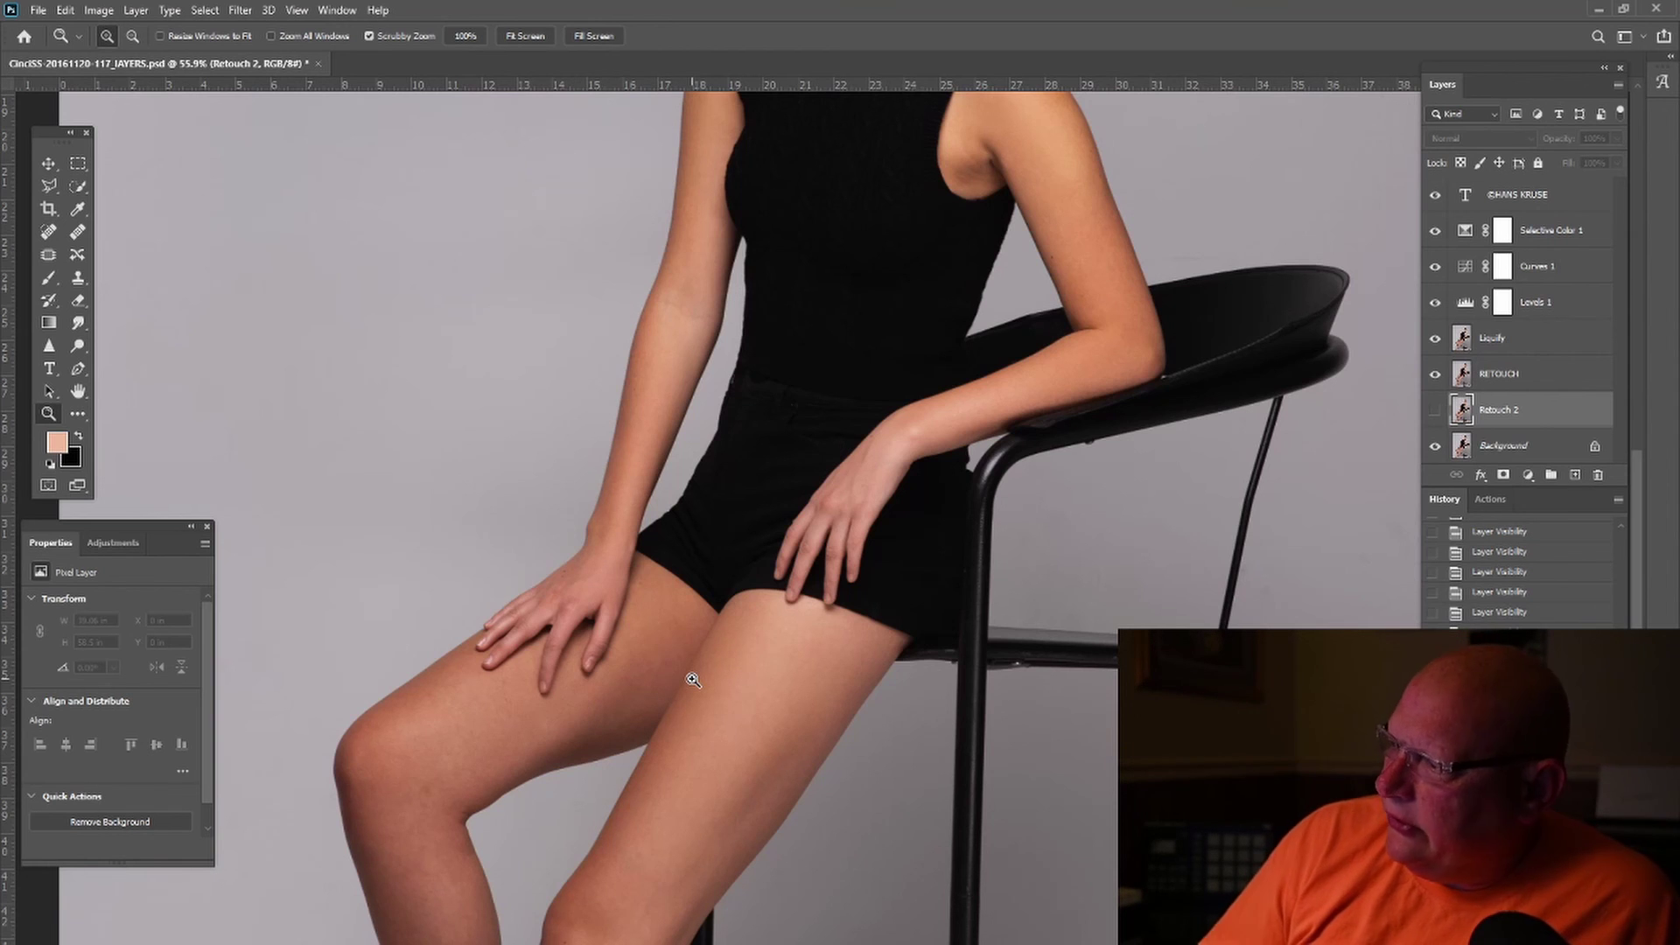
scroll(735, 595, "down", 5)
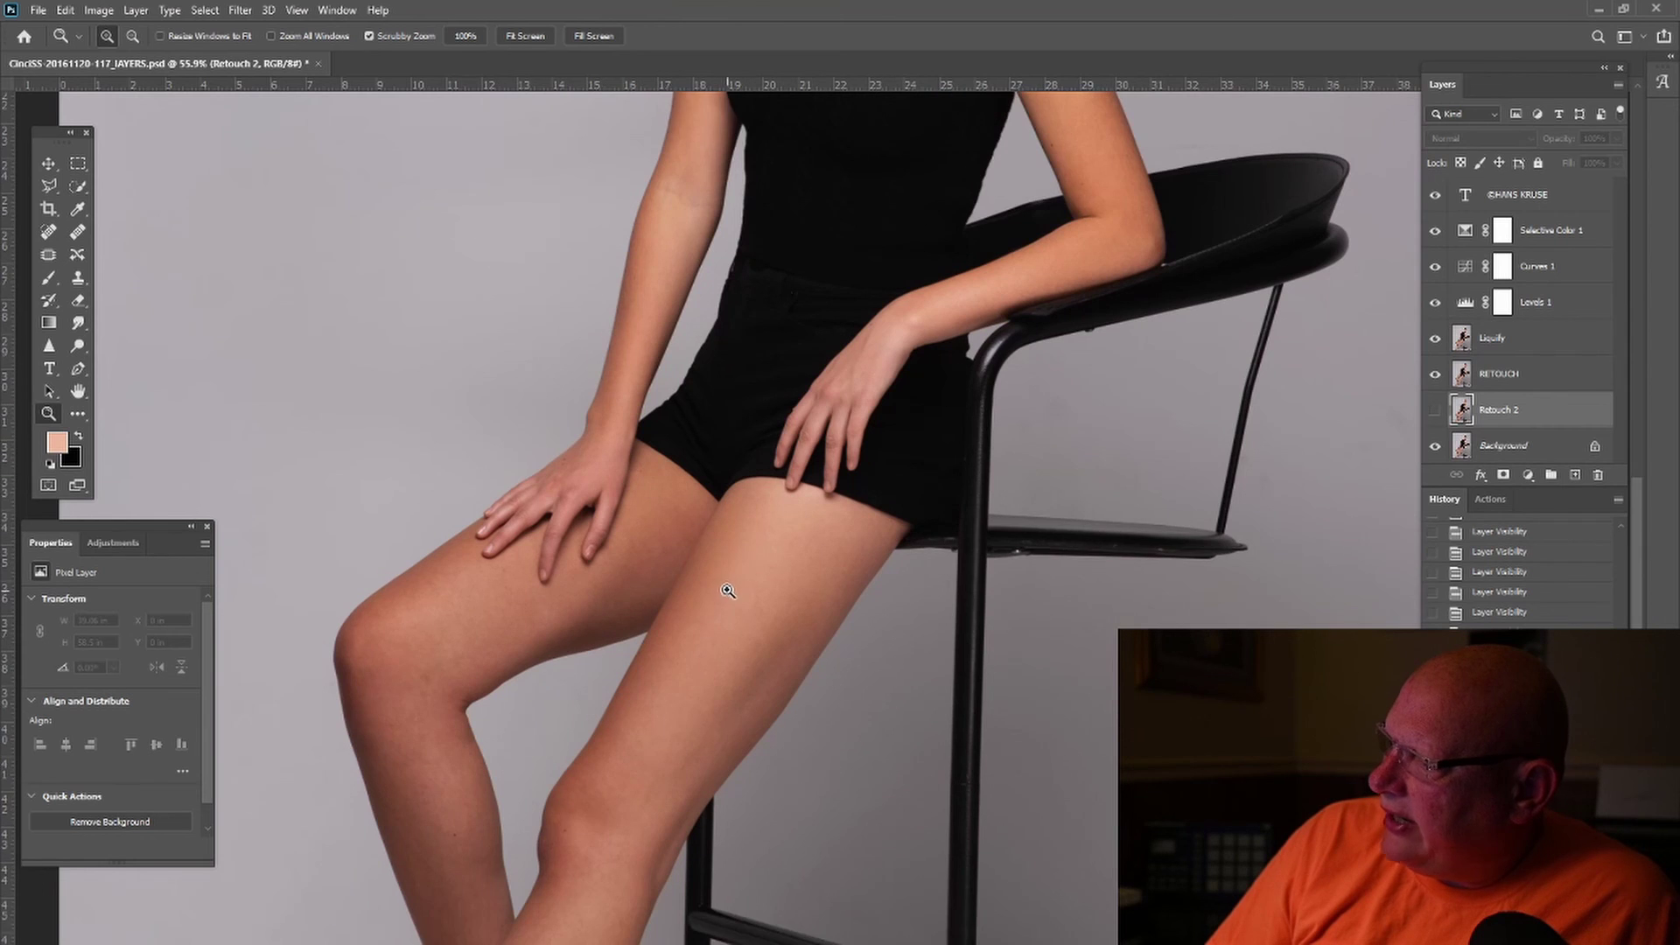
scroll(730, 584, "down", 8)
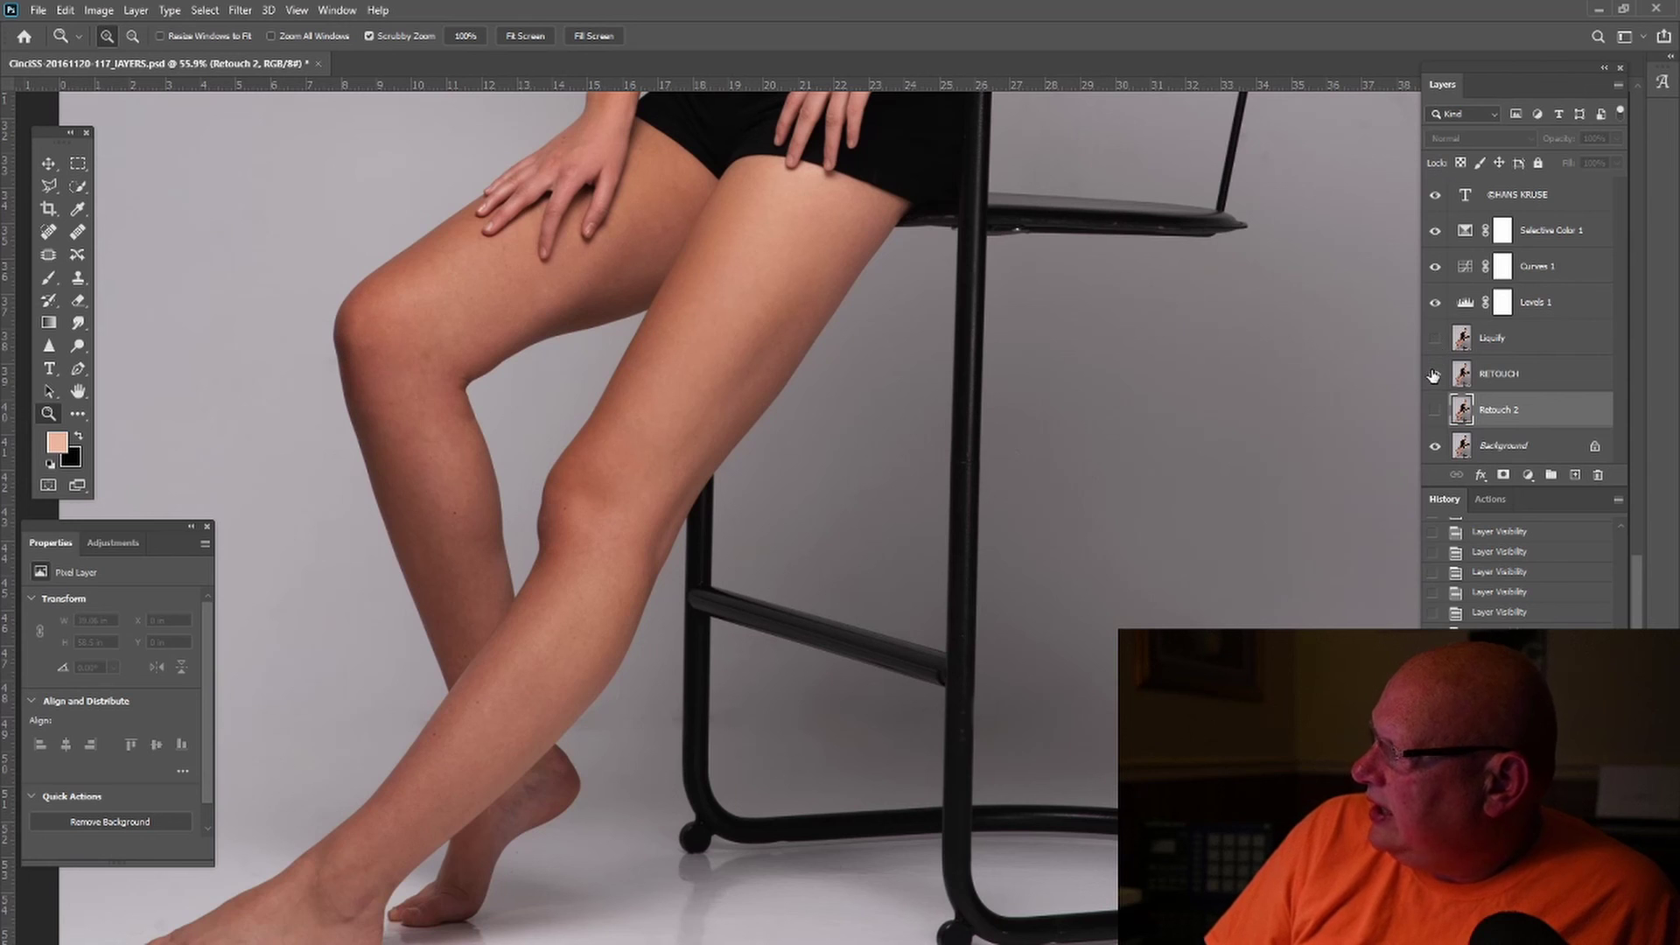
Step: Compare the legs and lower background with the RETOUCH layer hidden and shown while Liquify is hidden
left_click(1435, 374)
left_click(1436, 373)
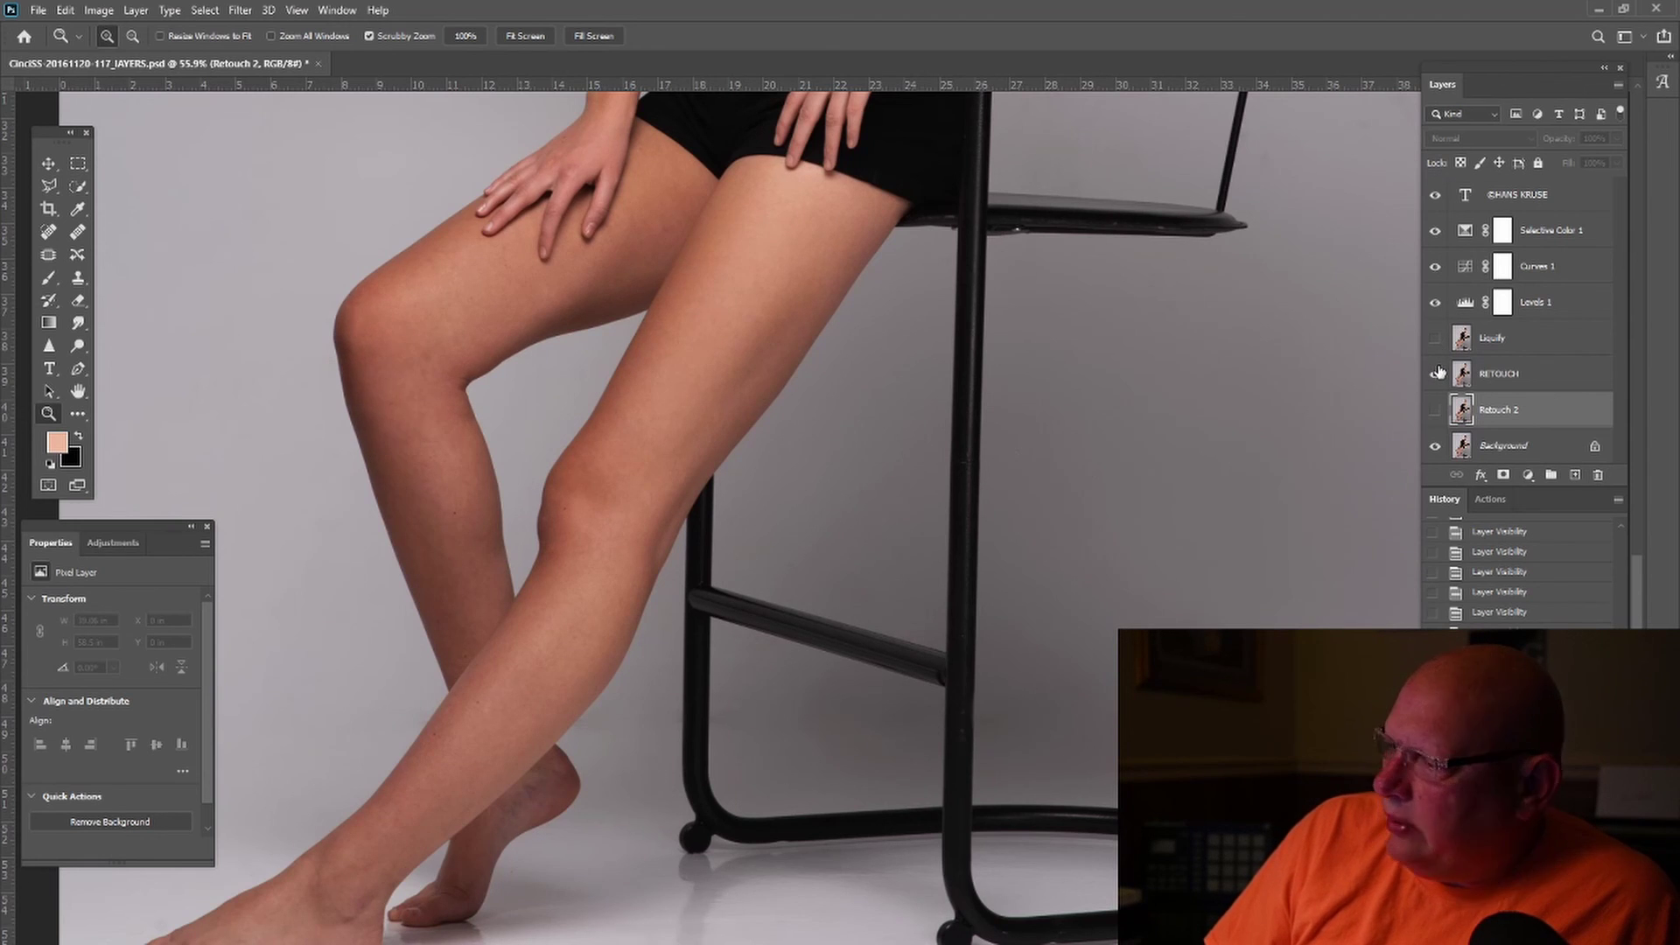
left_click(1436, 373)
left_click(1435, 374)
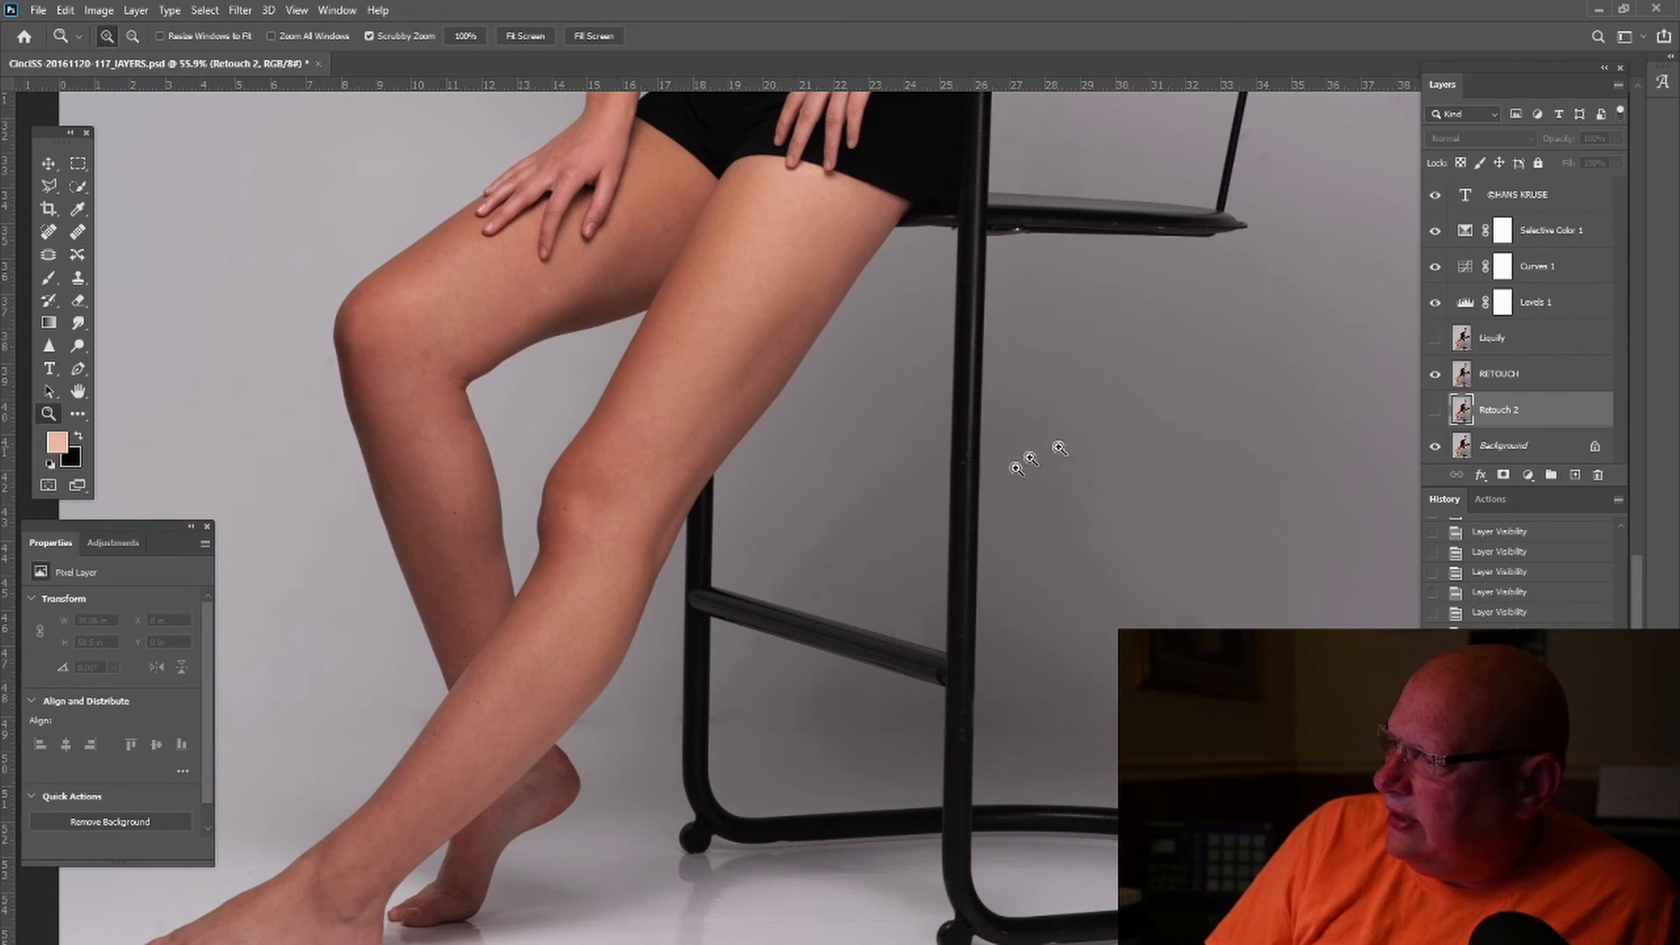
Step: Show Retouch 2 briefly and hide it again, and recheck the floor and backdrop around the chair by toggling RETOUCH, leaving it shown
left_click(1428, 409)
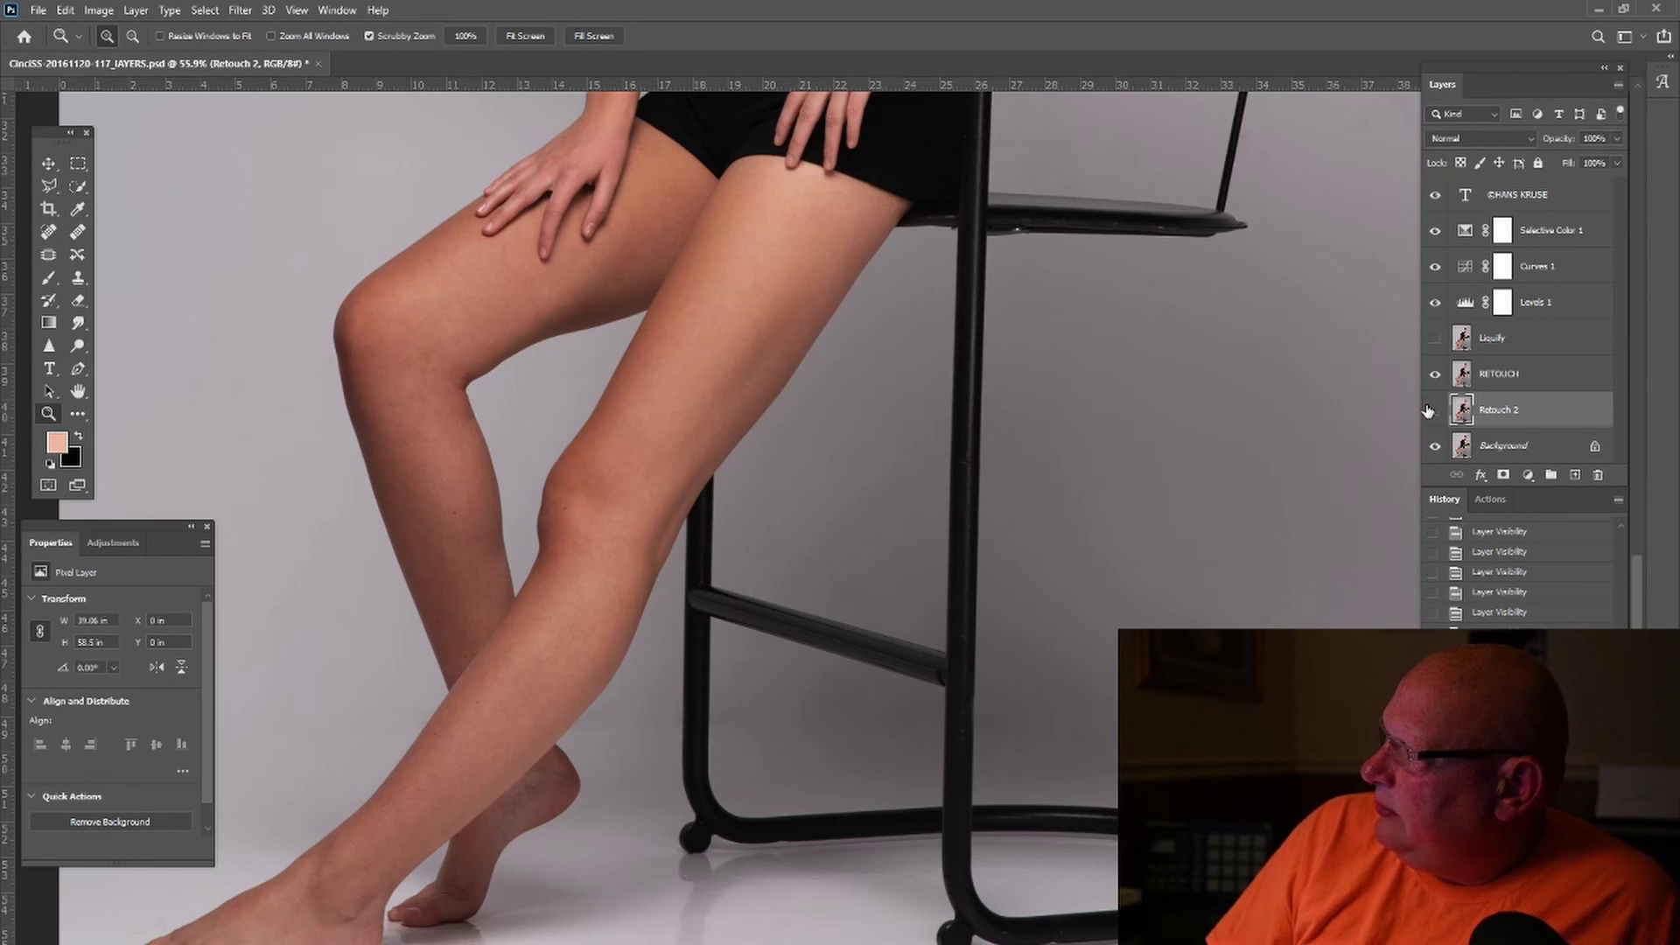
left_click(1431, 410)
left_click(1435, 376)
left_click(1434, 376)
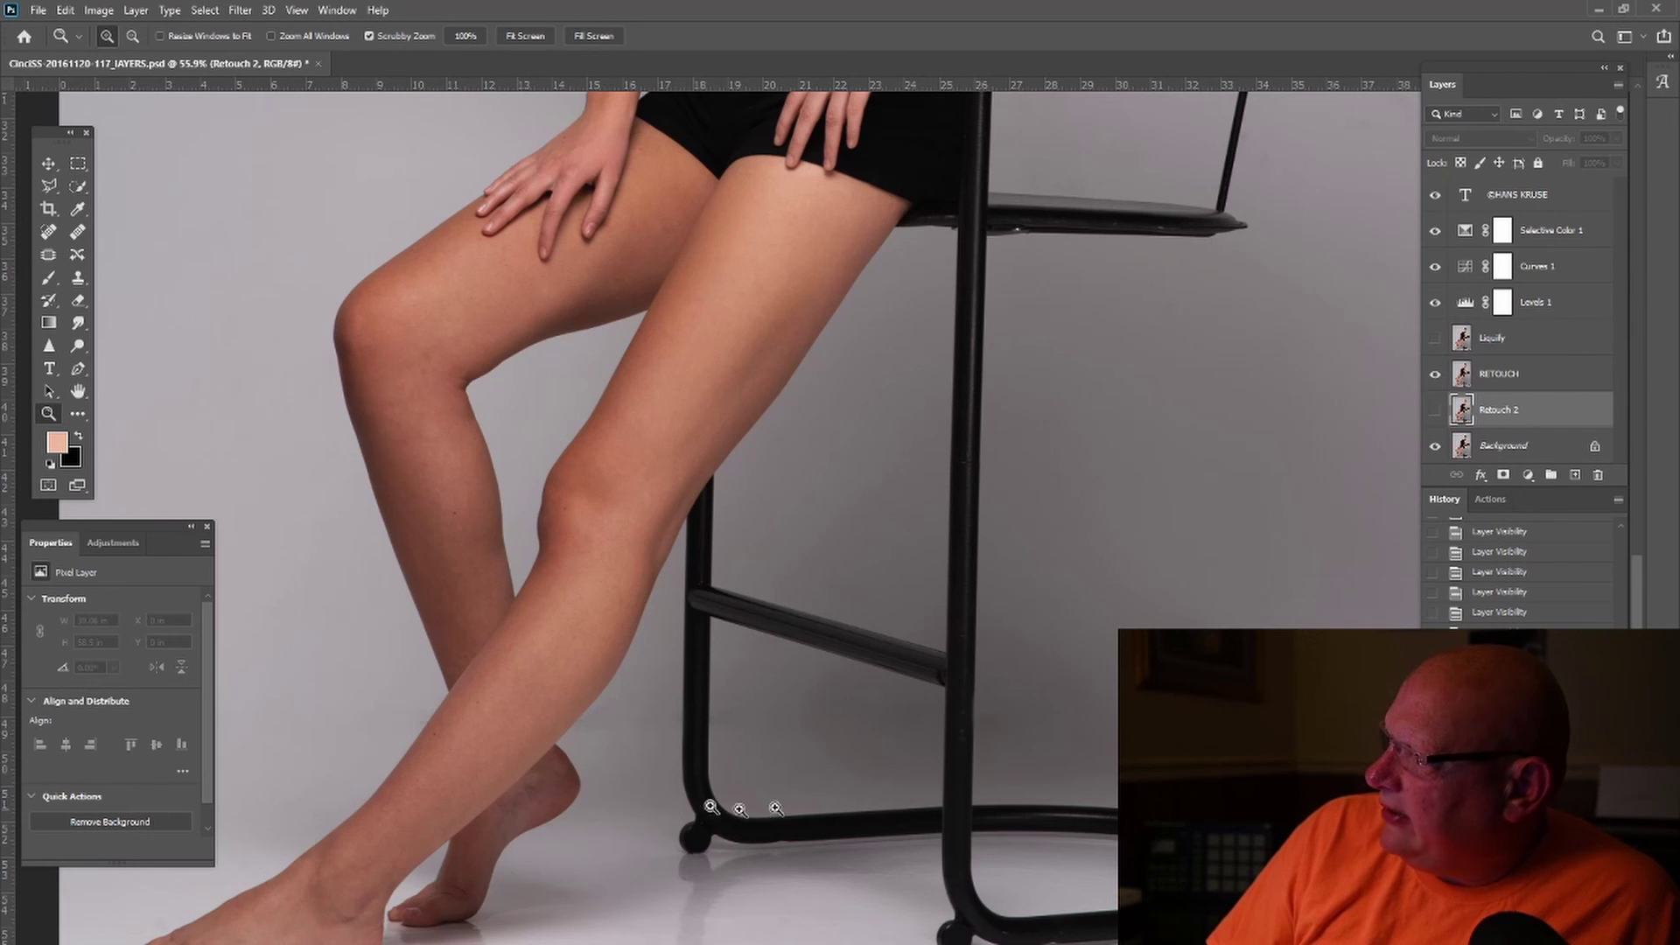
left_click(1434, 376)
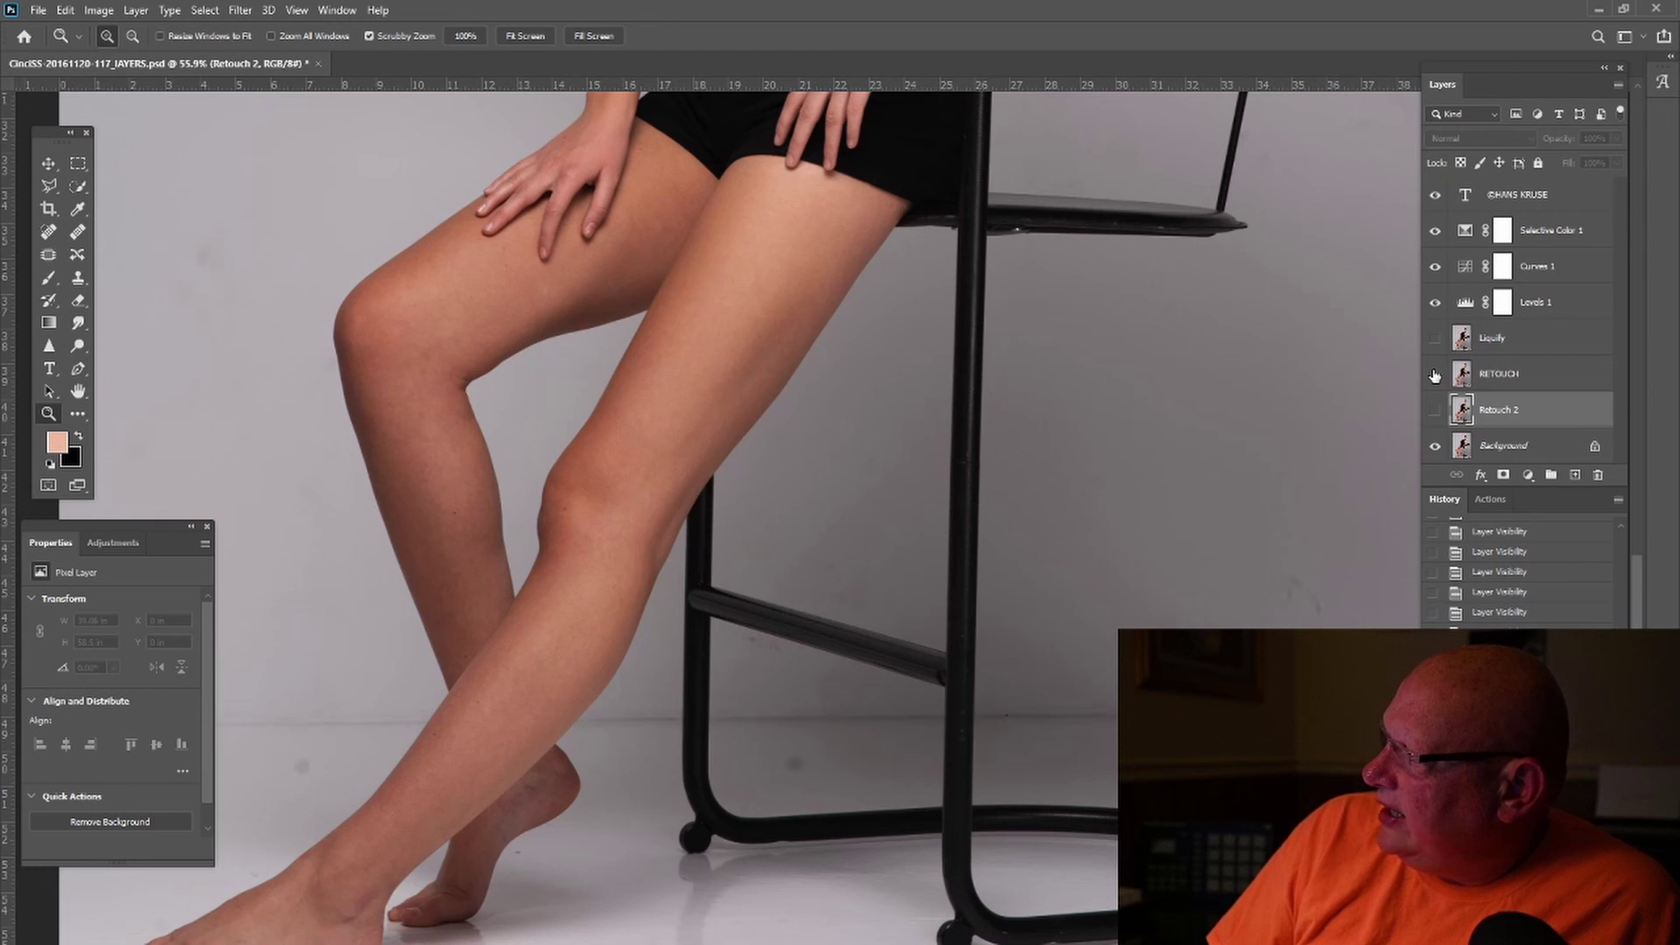
left_click(1434, 377)
Step: Return to the torso and show the Liquify layer to check the reshaped waistline
scroll(991, 554, "up", 2)
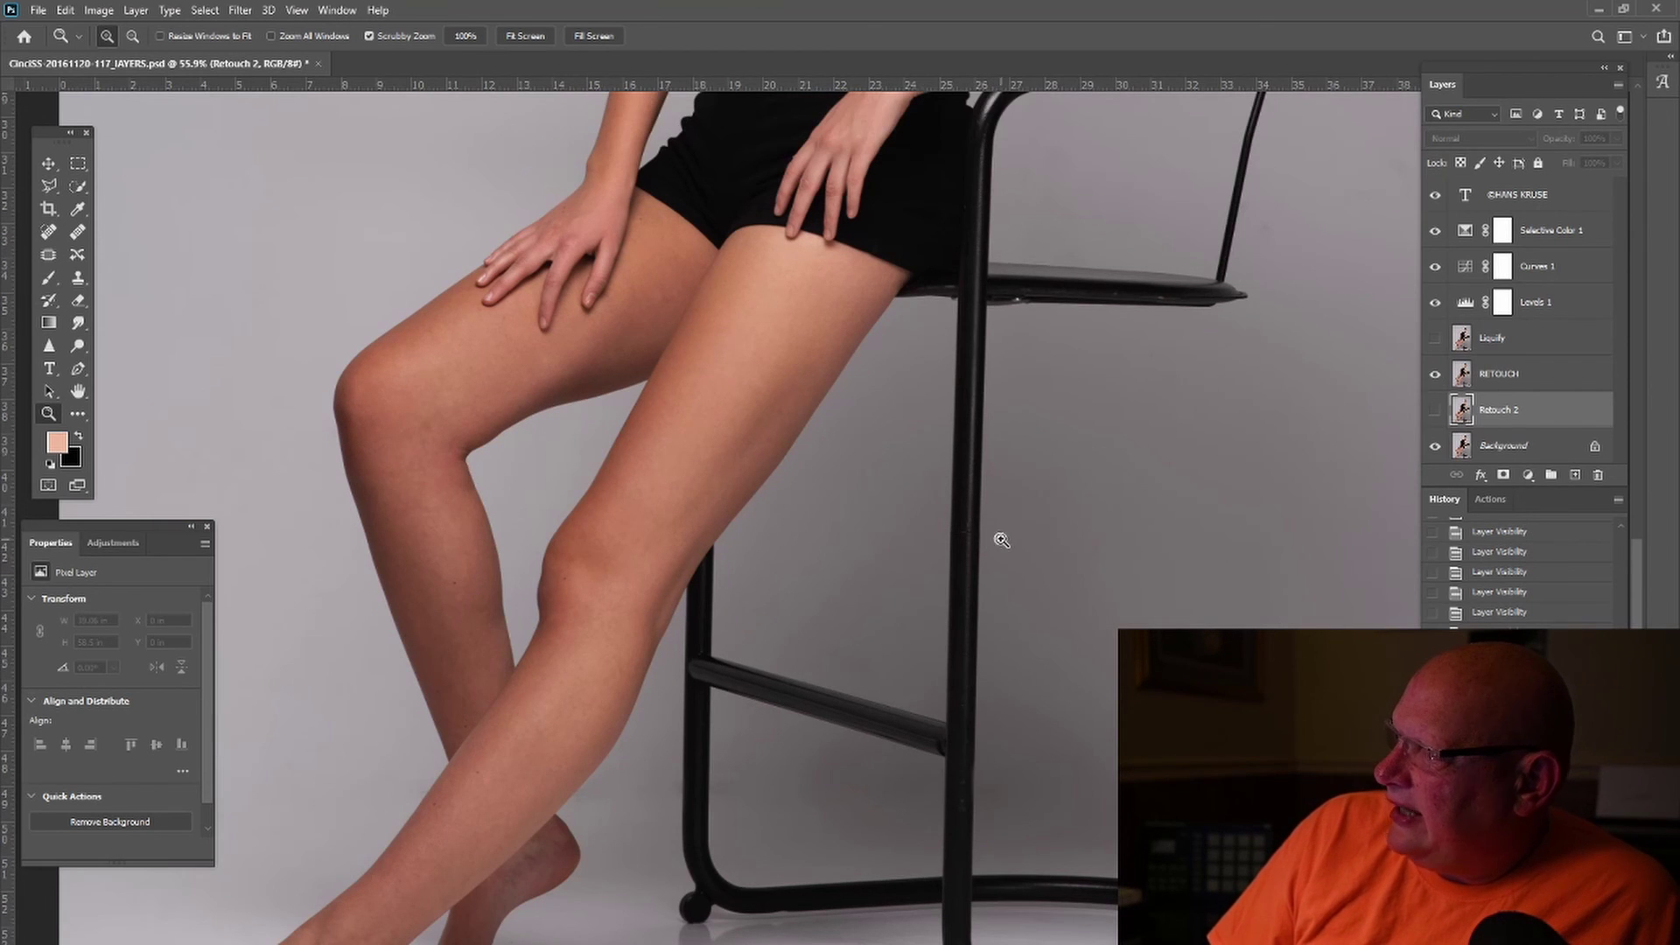
scroll(899, 727, "up", 10)
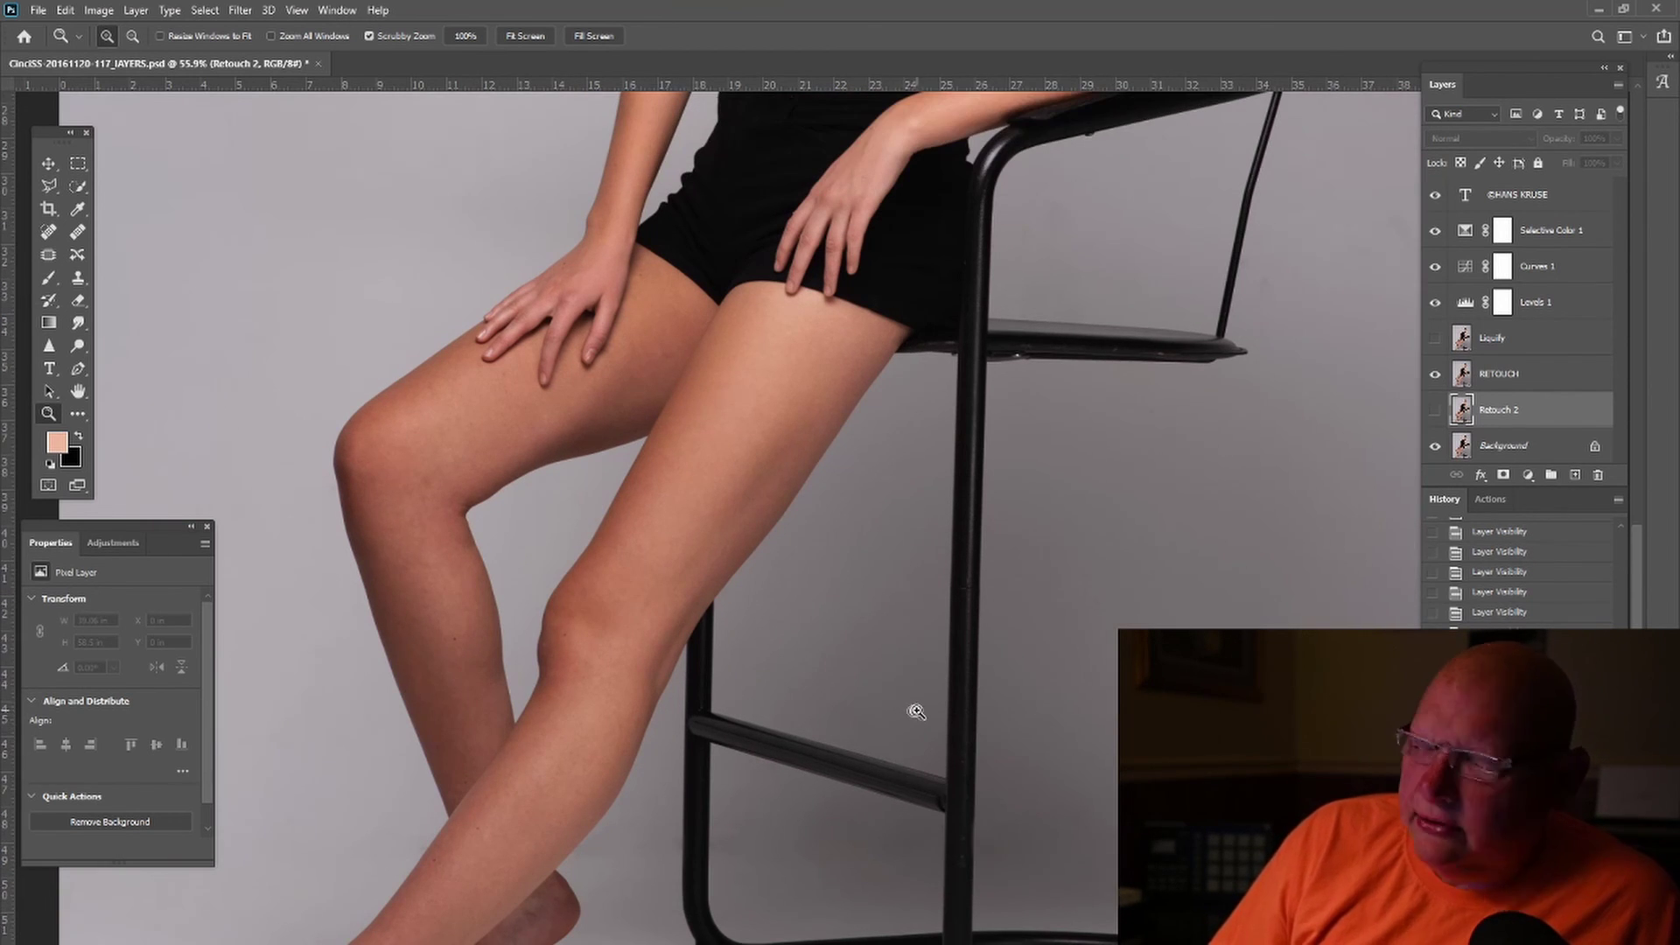
scroll(958, 670, "up", 1)
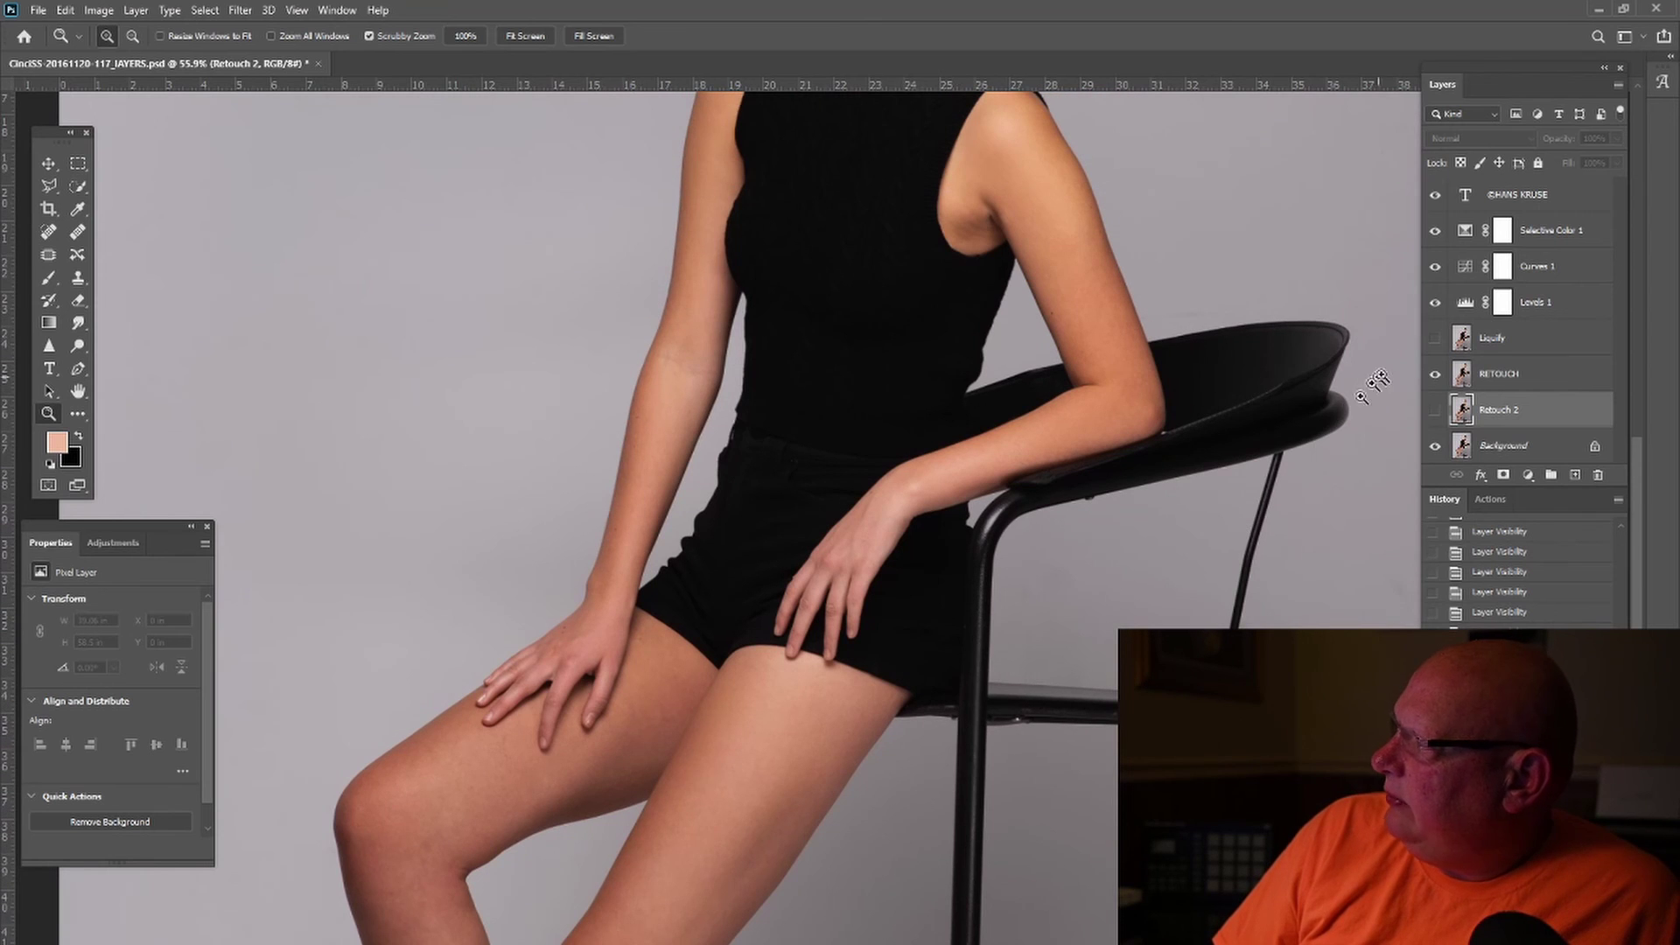
left_click(1435, 338)
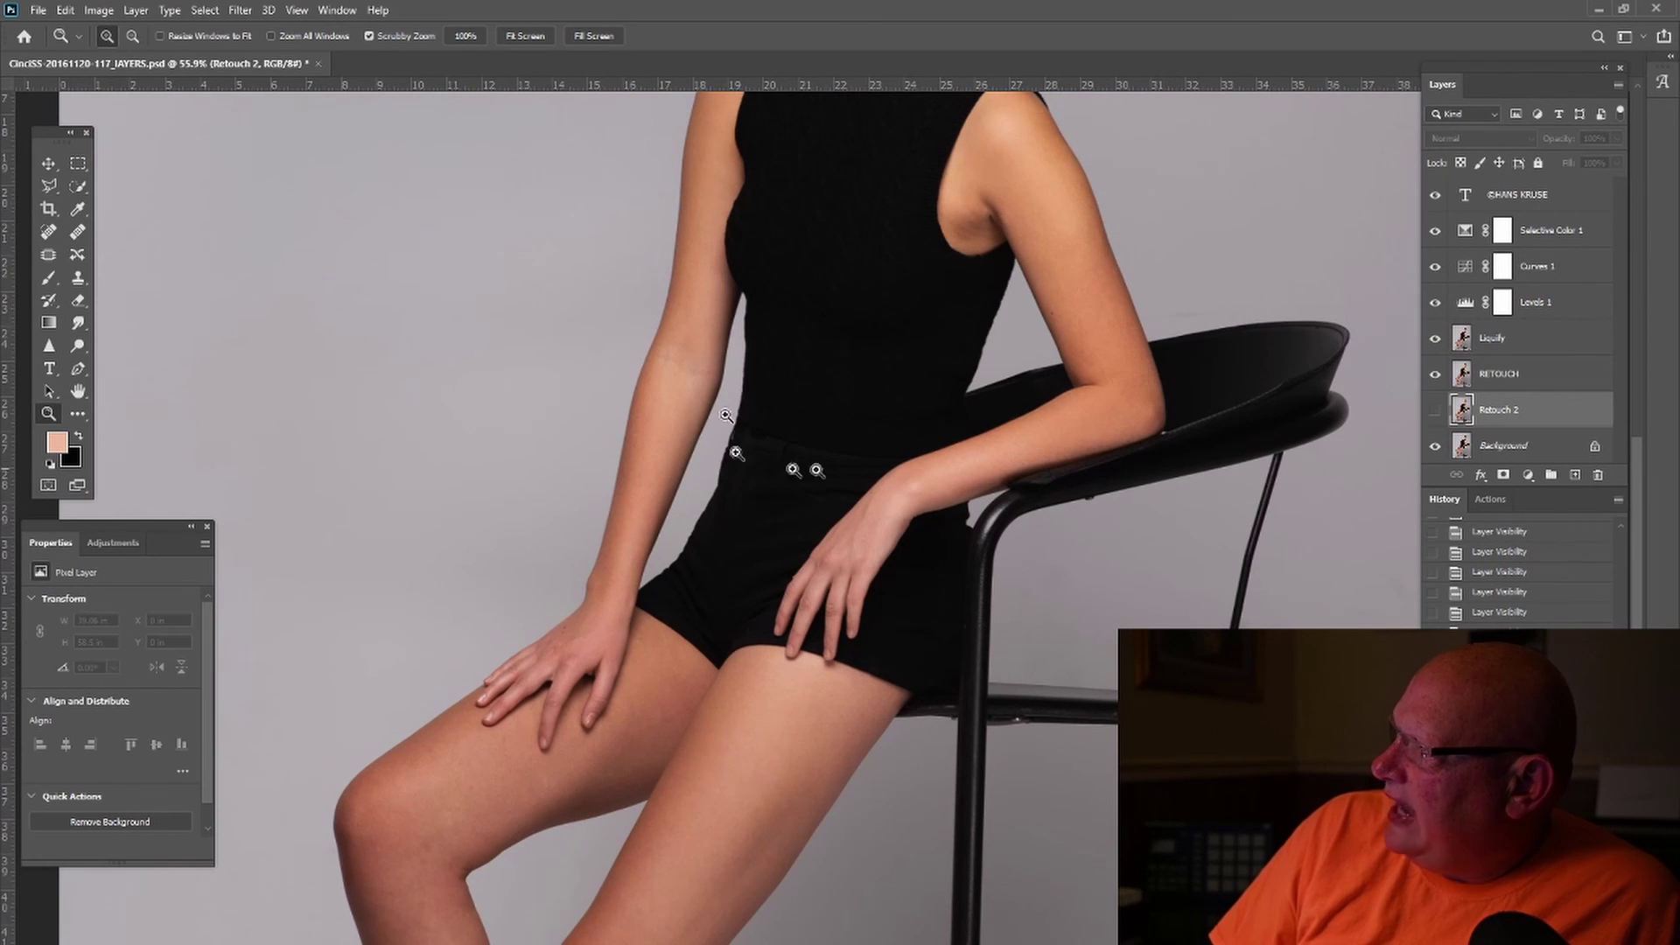
Step: Enlarge the face and compare the skin with the RETOUCH layer hidden and shown while Liquify is hidden, leaving RETOUCH shown
scroll(787, 457, "up", 8)
scroll(1274, 467, "up", 5)
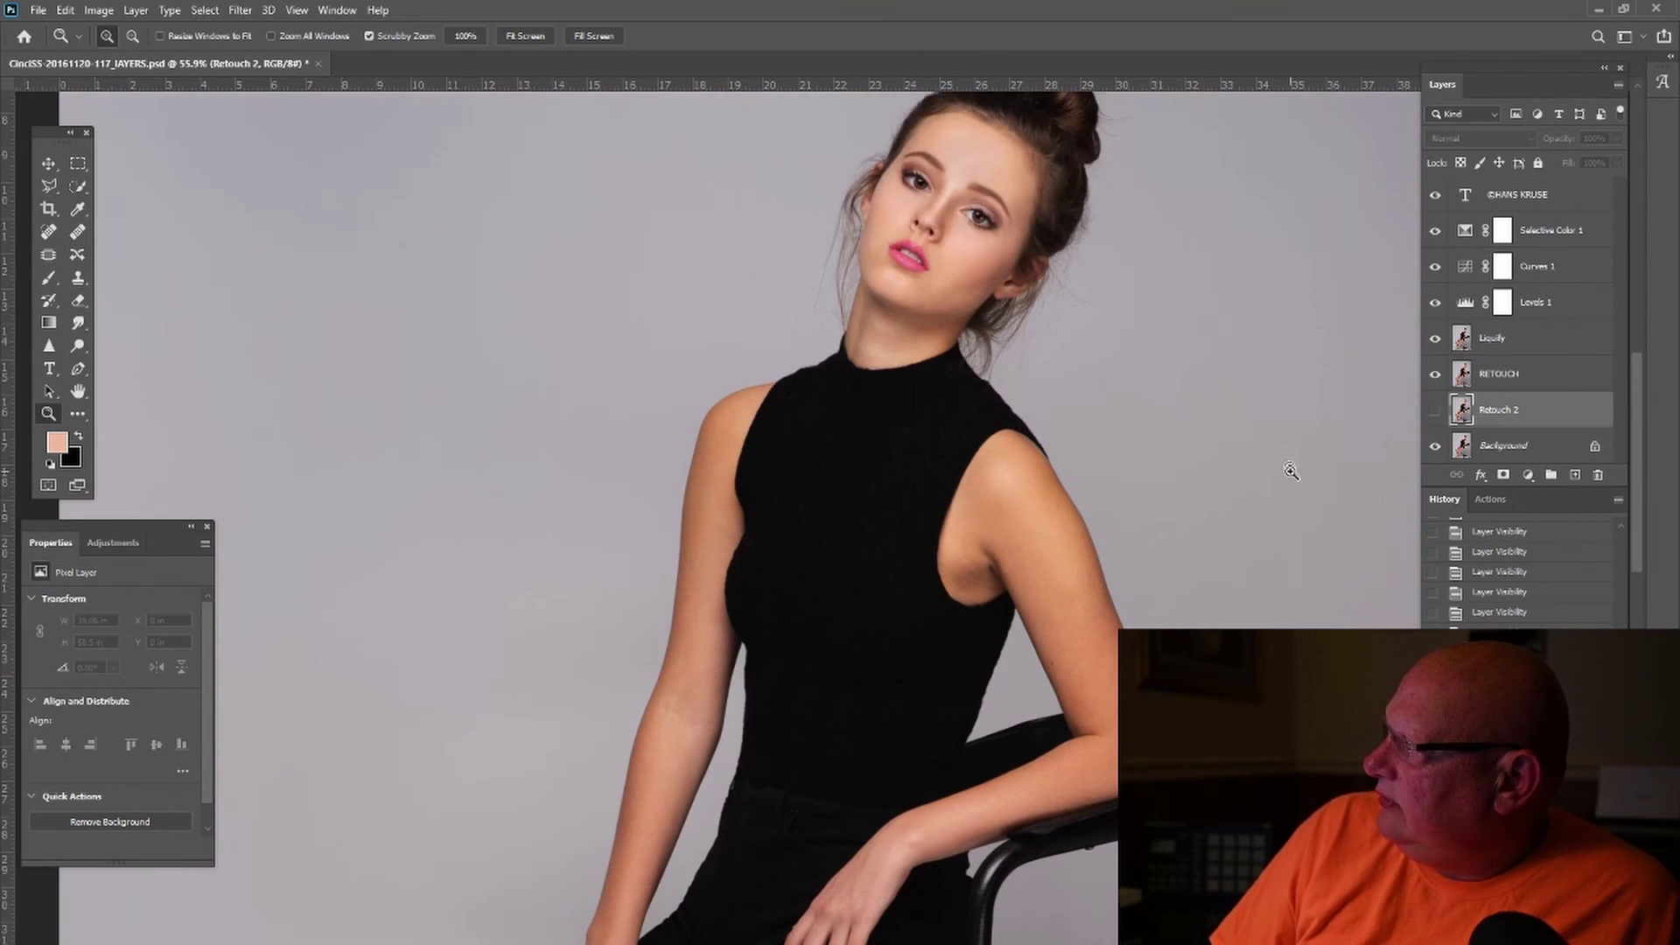
left_click(1021, 508)
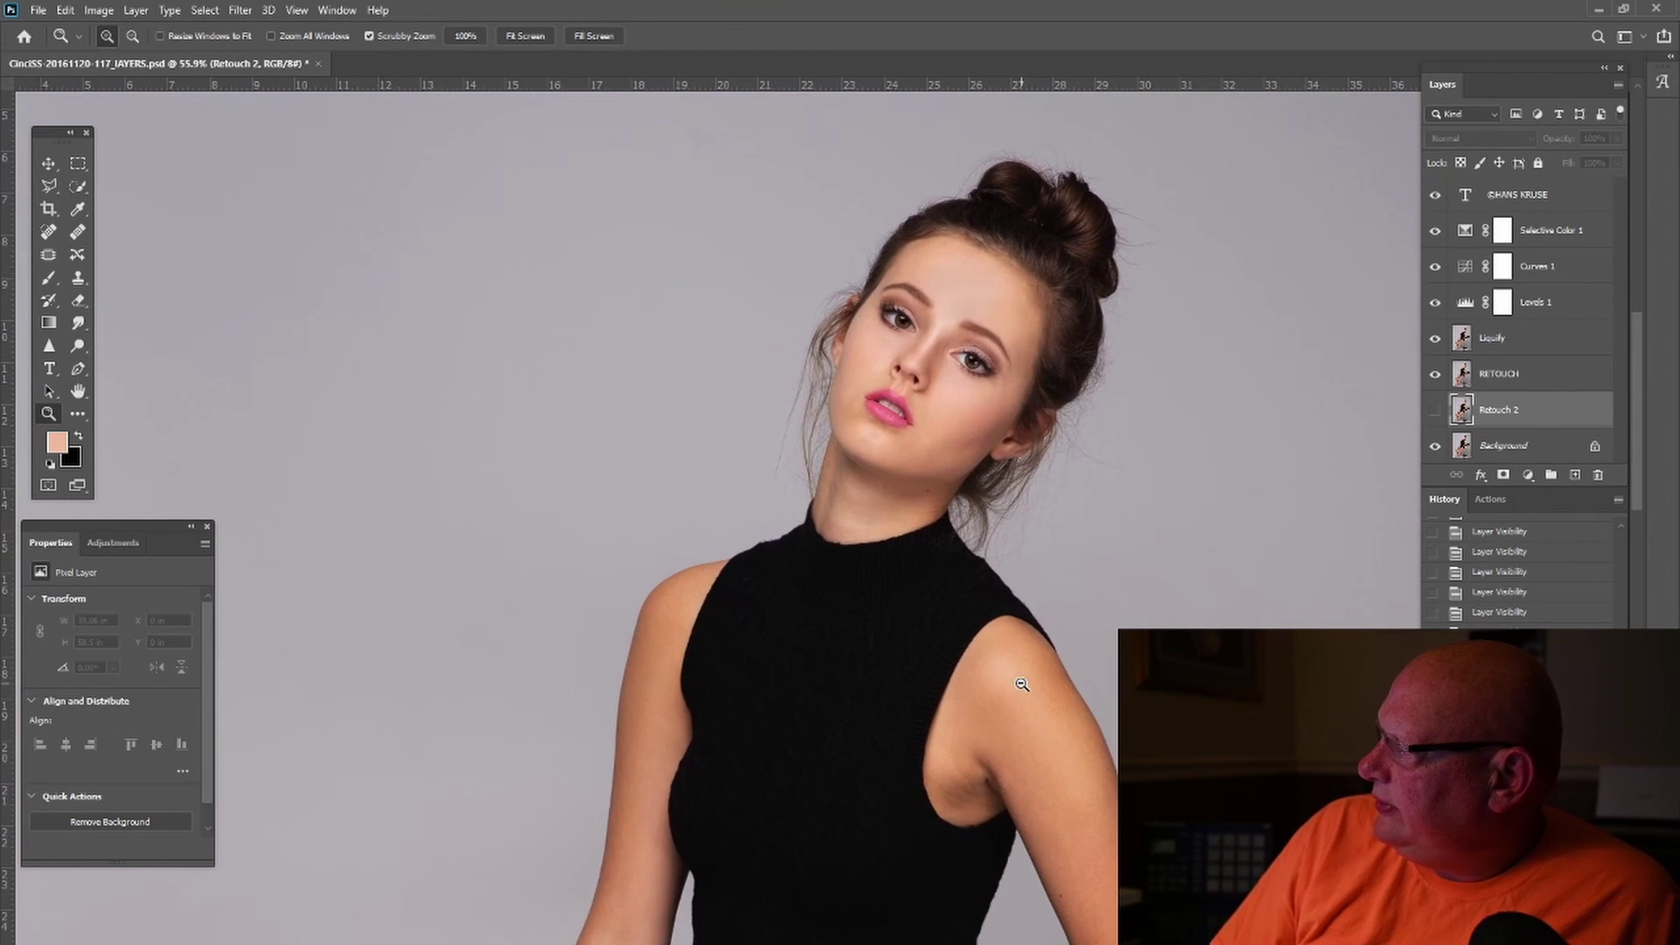
left_click(1020, 507)
scroll(1104, 742, "up", 2)
scroll(1105, 741, "up", 2)
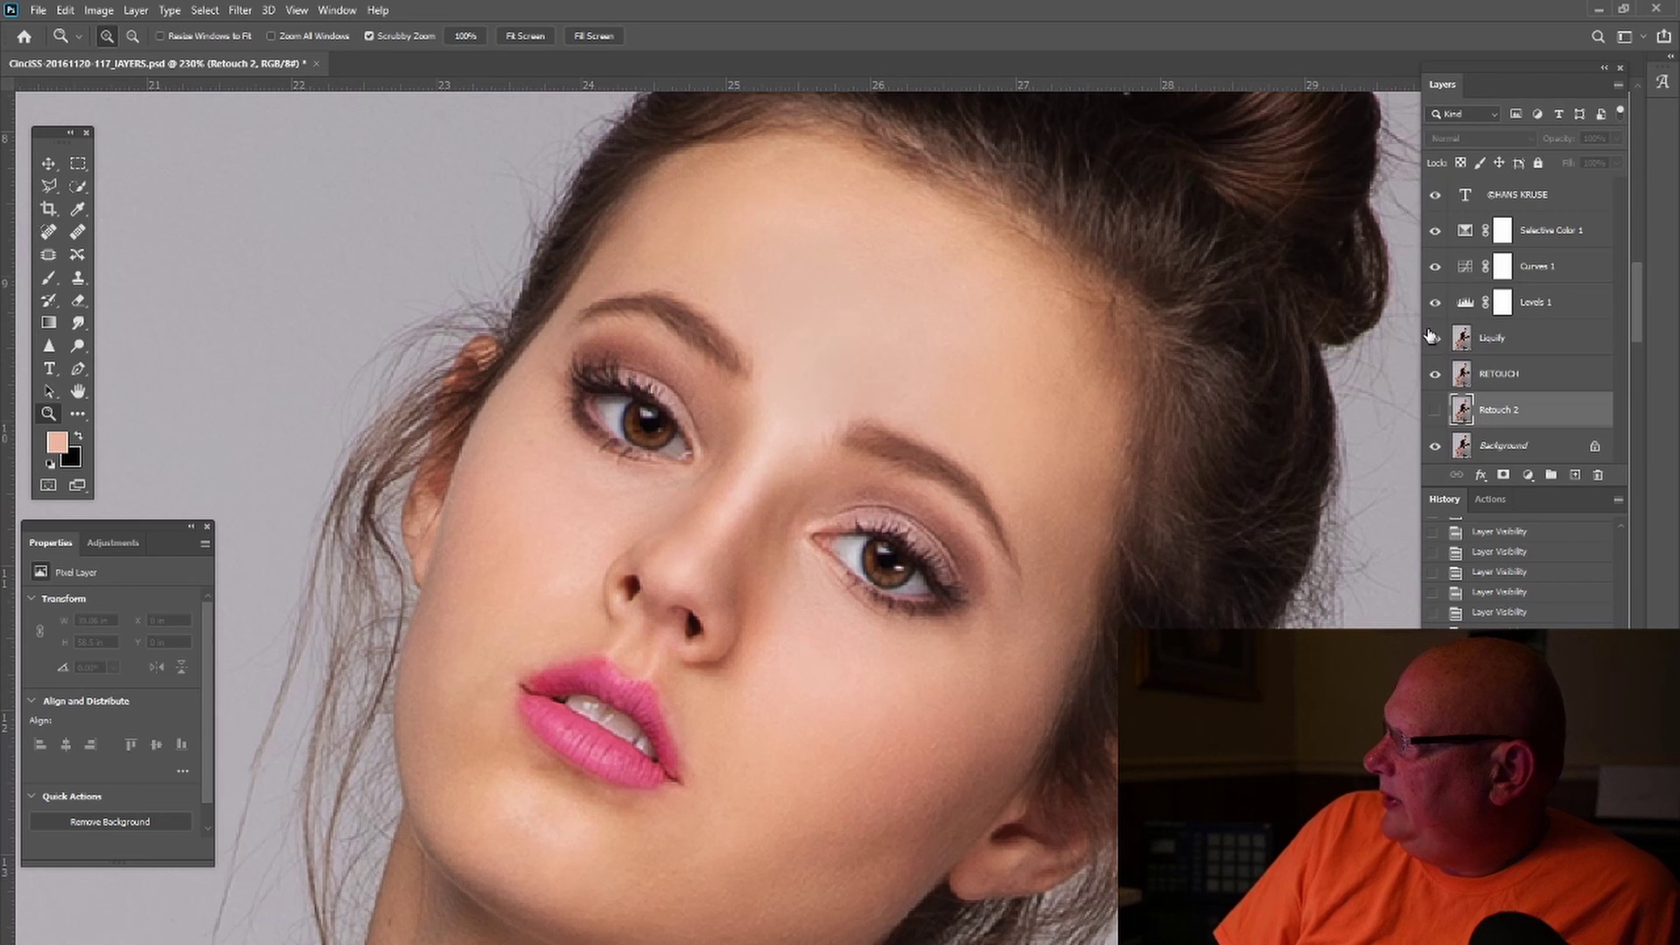
left_click(1433, 379)
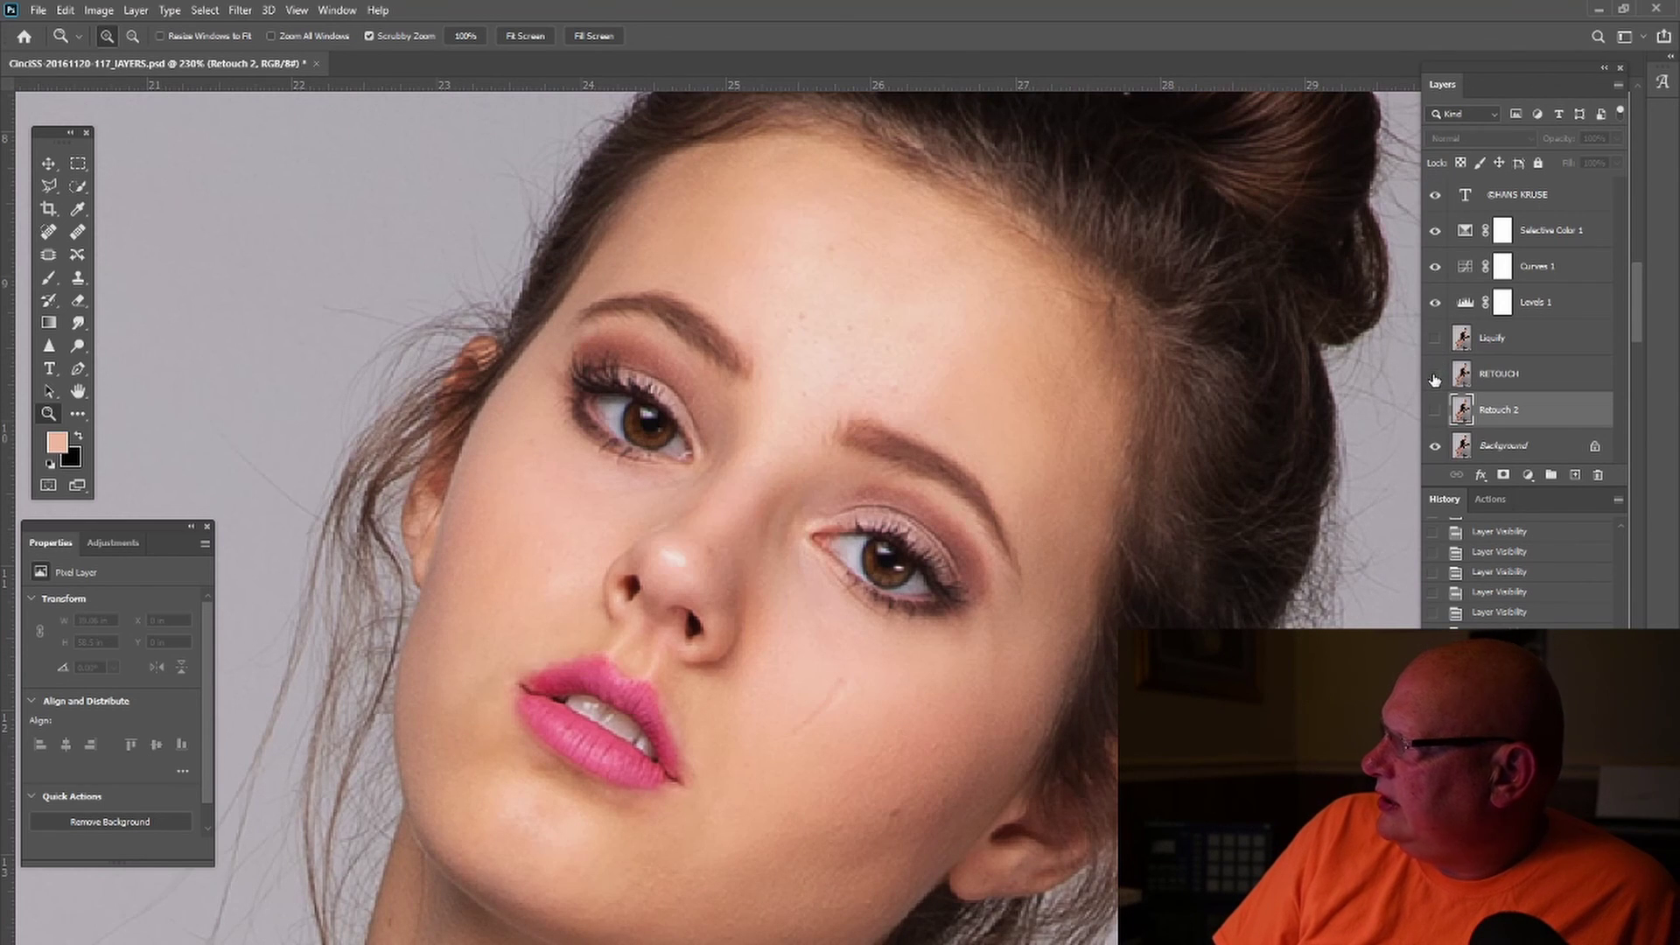
left_click(1435, 375)
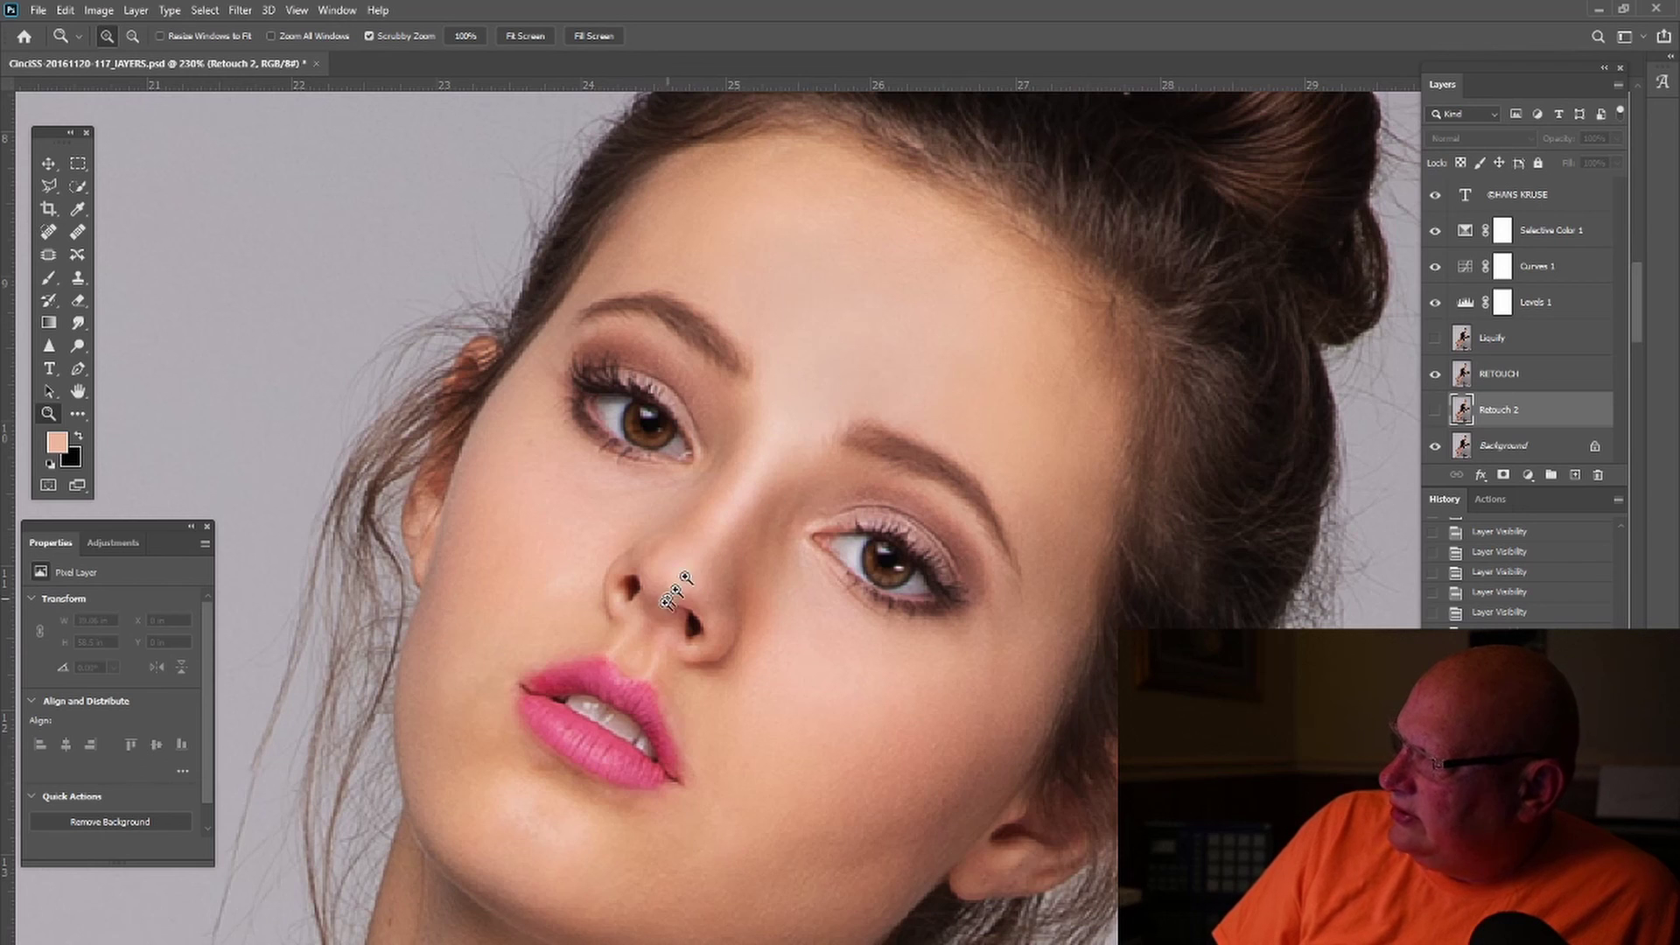
left_click(1435, 375)
left_click(1434, 374)
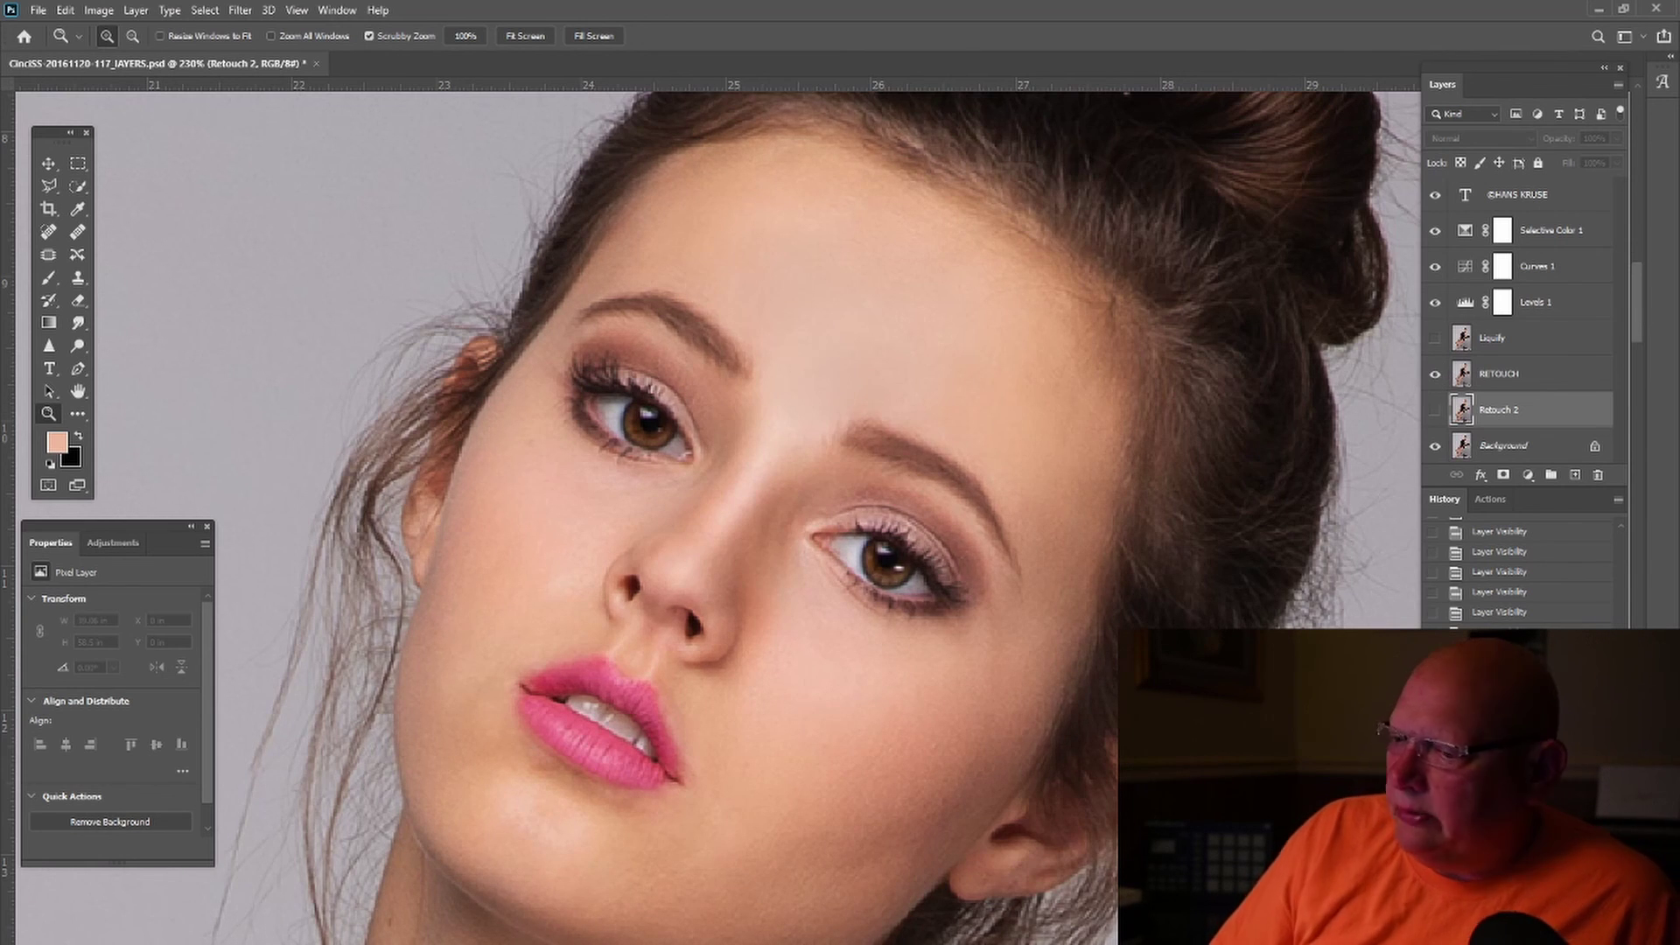